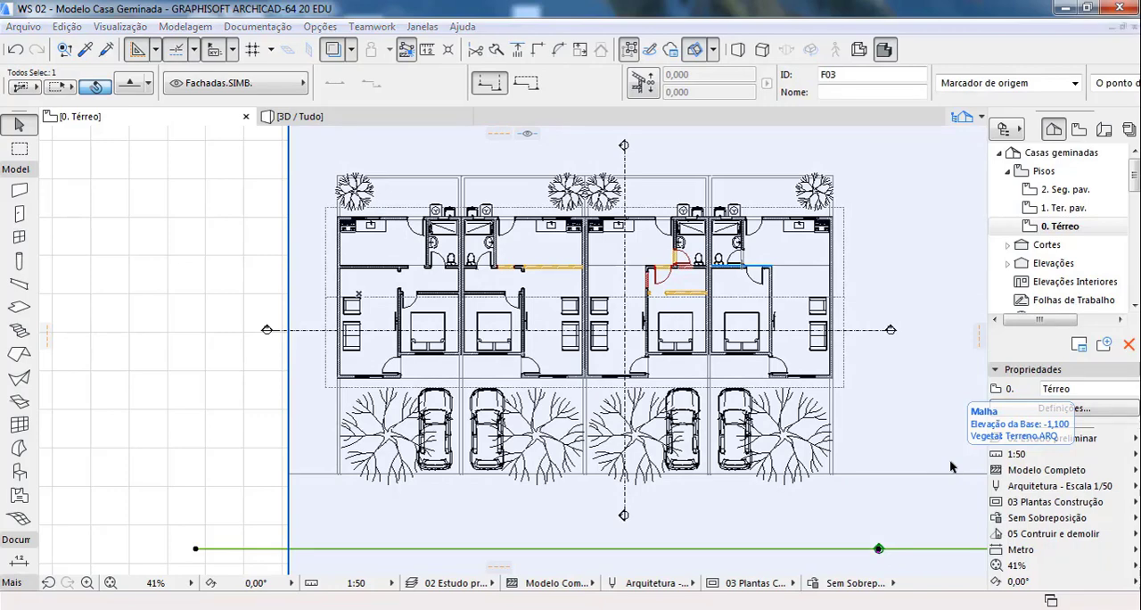
# Step: Delete the elevation line F03 in front of the houses together with its viewpoint
pyautogui.press('Delete')
pyautogui.press('Tab')
pyautogui.press('Tab')
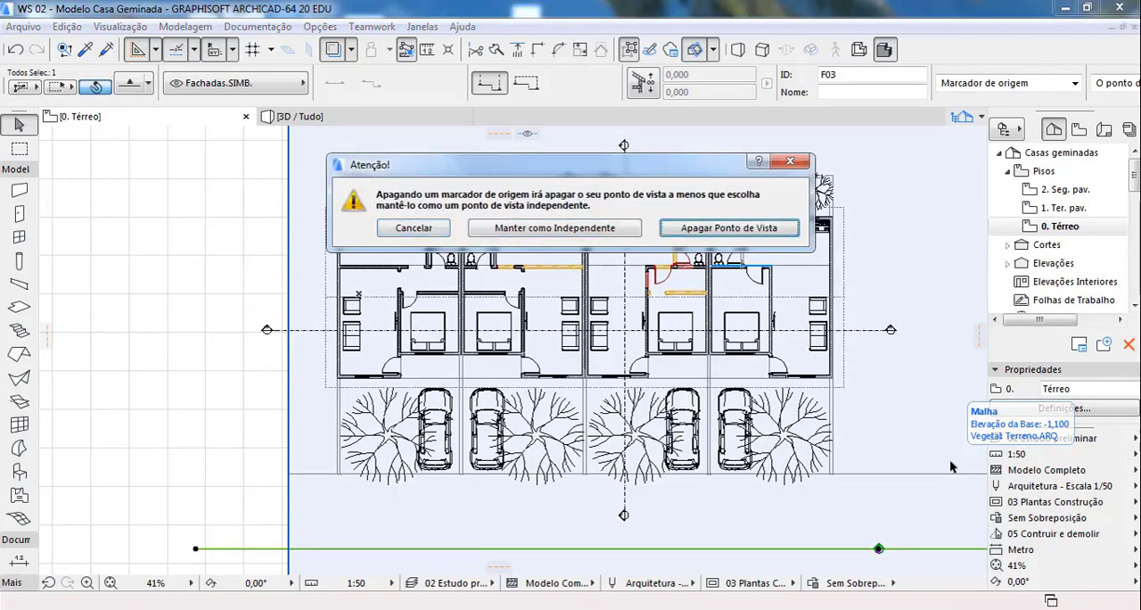
pyautogui.press('Return')
pyautogui.press('Tab')
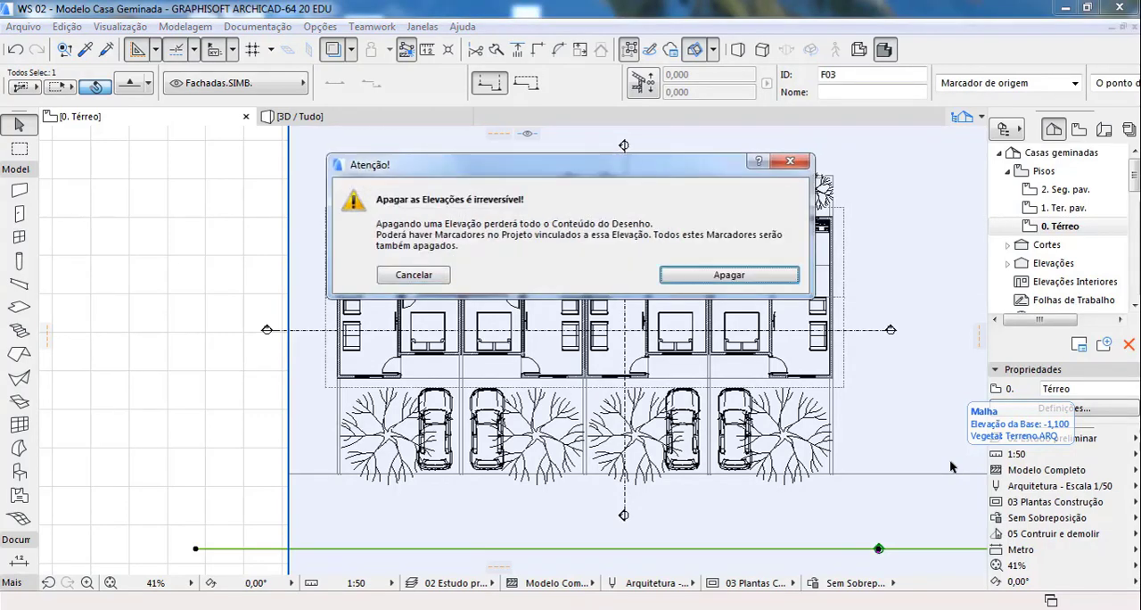
pyautogui.press('Return')
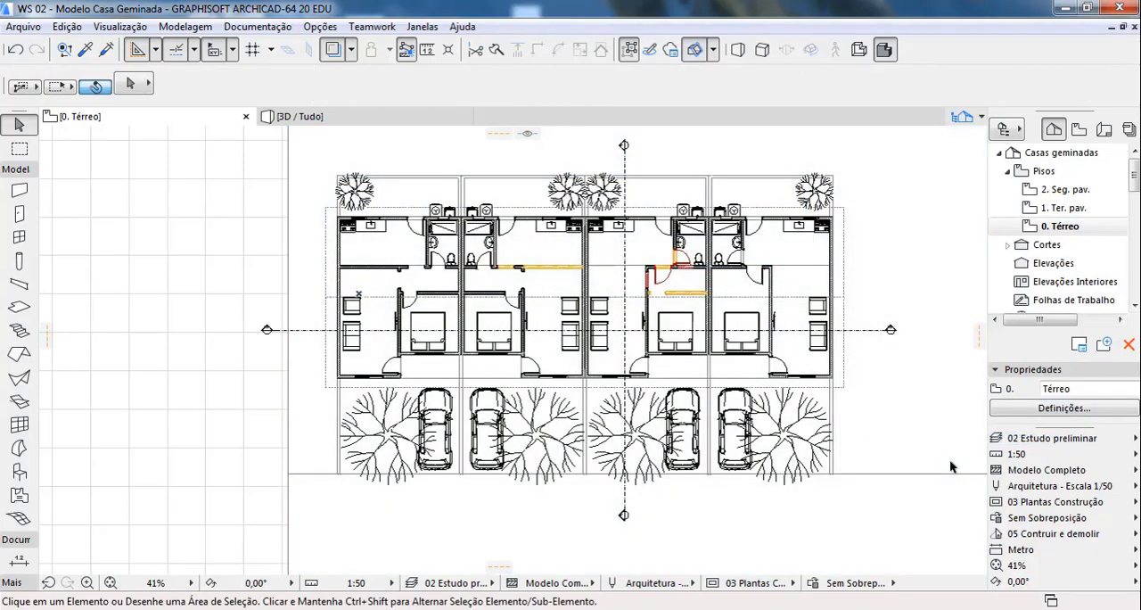
# Step: Open section A from the project's sections and examine the cross section through the house
pyautogui.scroll(2, 383, 252)
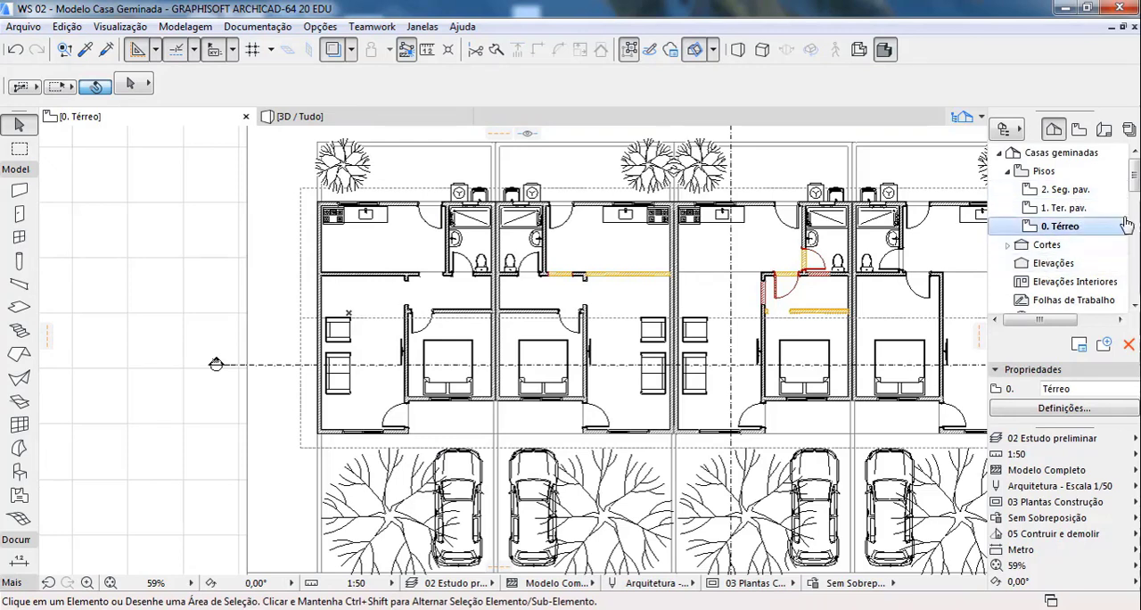
pyautogui.scroll(-2, 1126, 225)
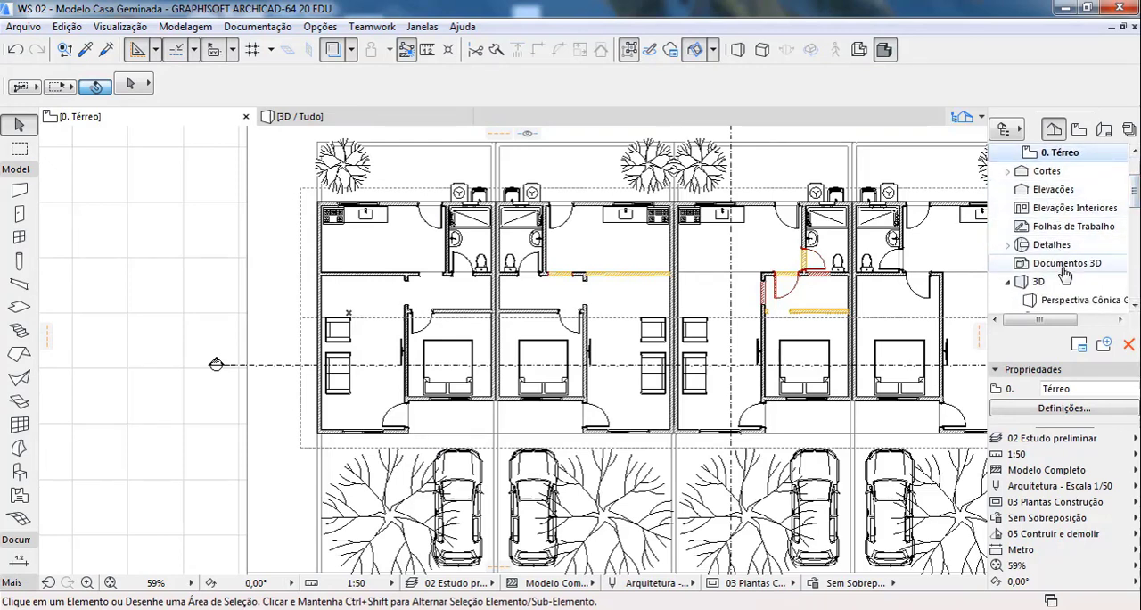
pyautogui.click(1008, 171)
pyautogui.doubleClick(1070, 189)
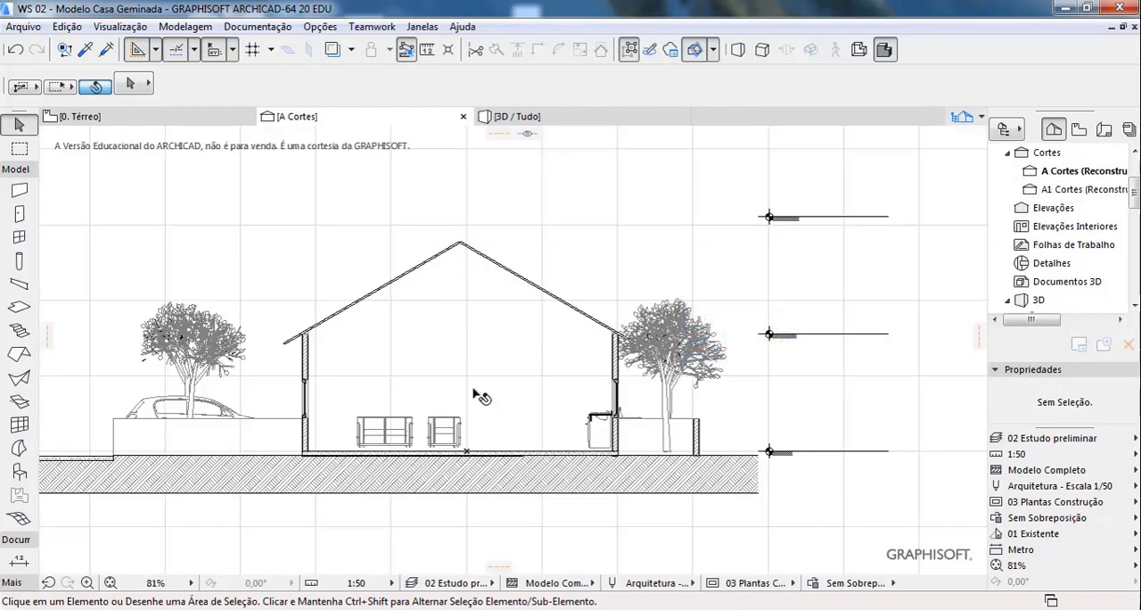
pyautogui.scroll(2, 500, 395)
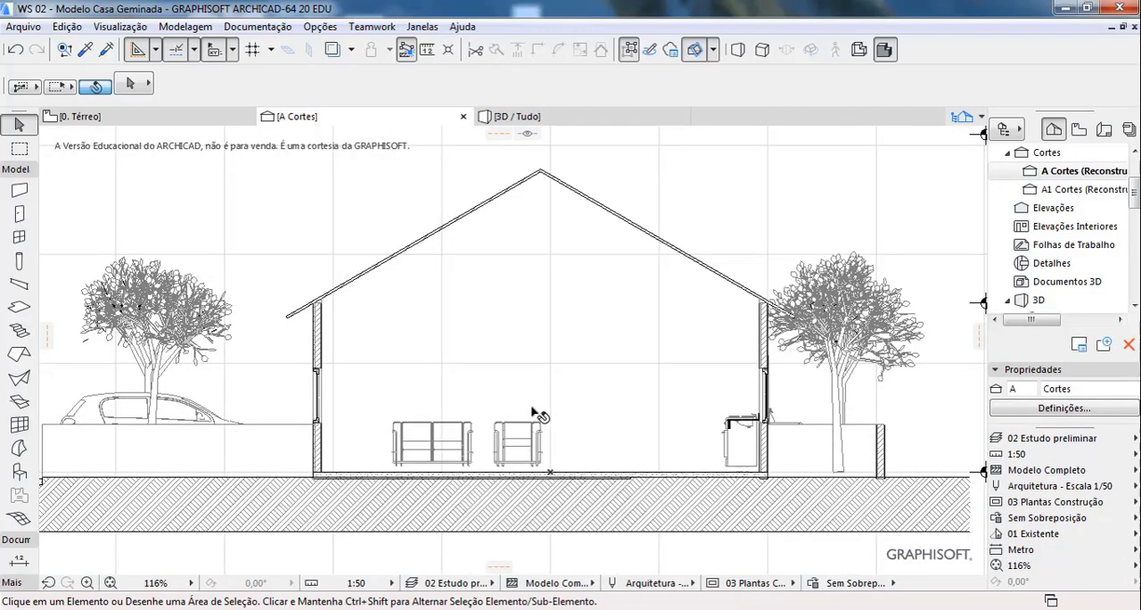
pyautogui.scroll(-2, 581, 414)
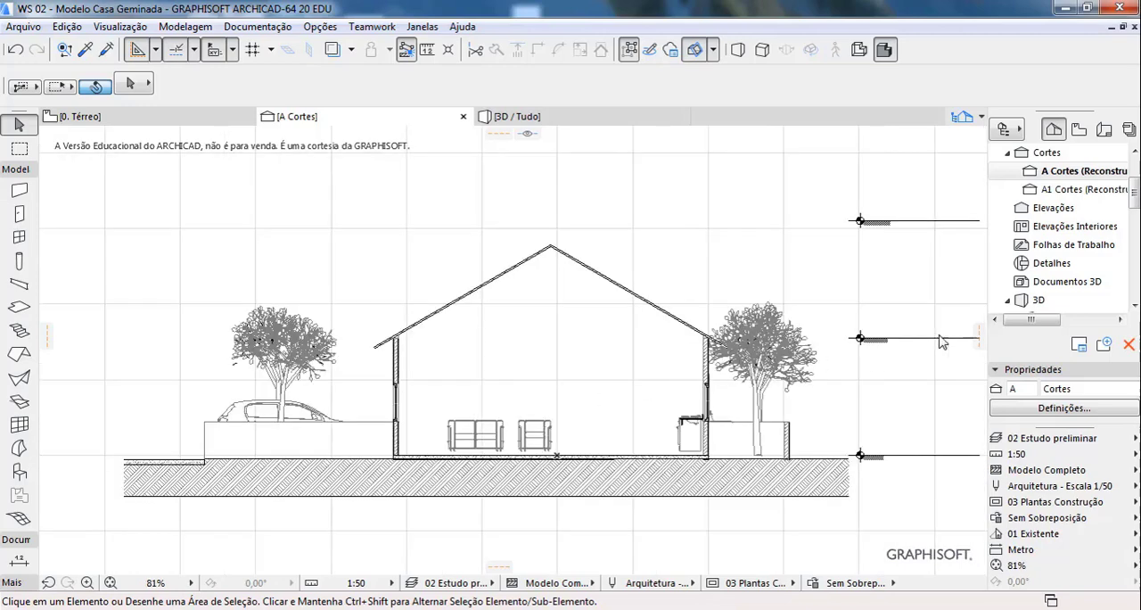
# Step: Open section A1 and examine the longitudinal section along the full row of houses
pyautogui.click(1059, 190)
pyautogui.click(1059, 190)
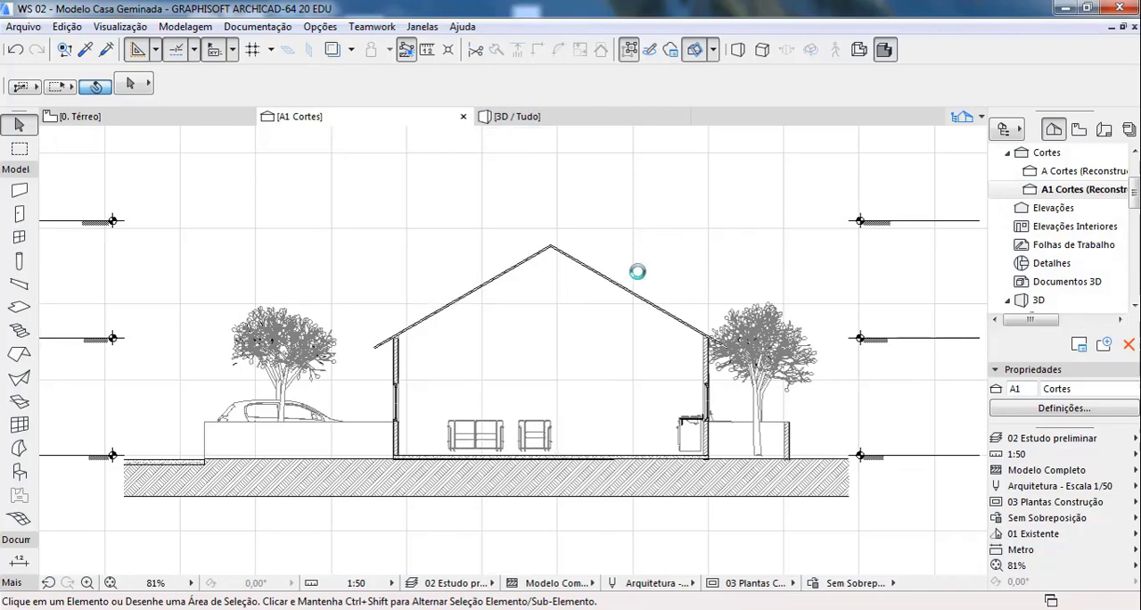
pyautogui.scroll(3, 327, 382)
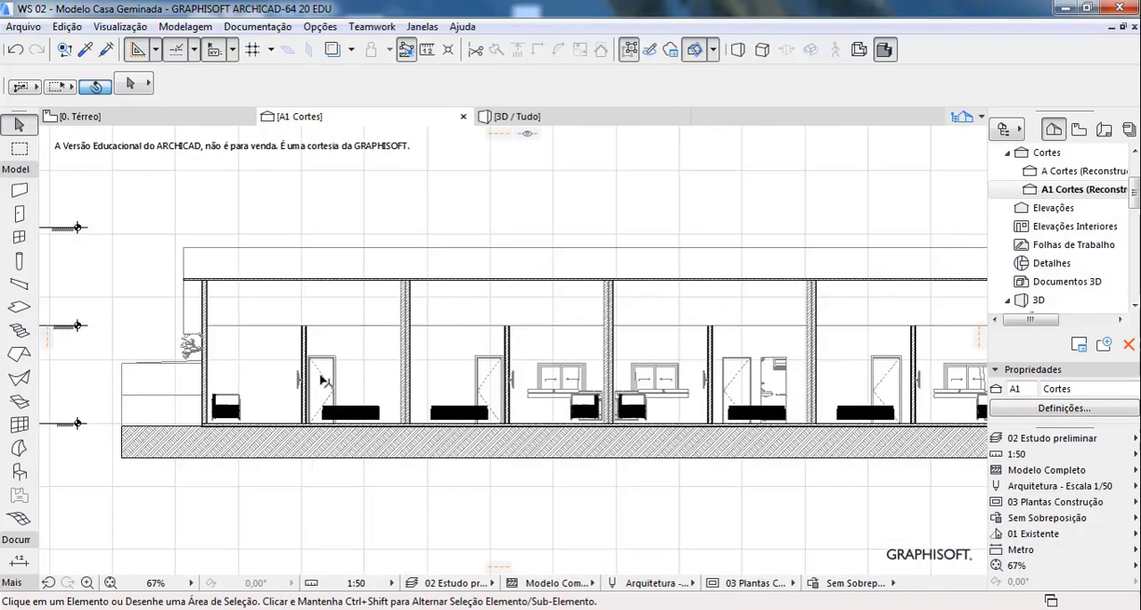
pyautogui.scroll(-1, 223, 435)
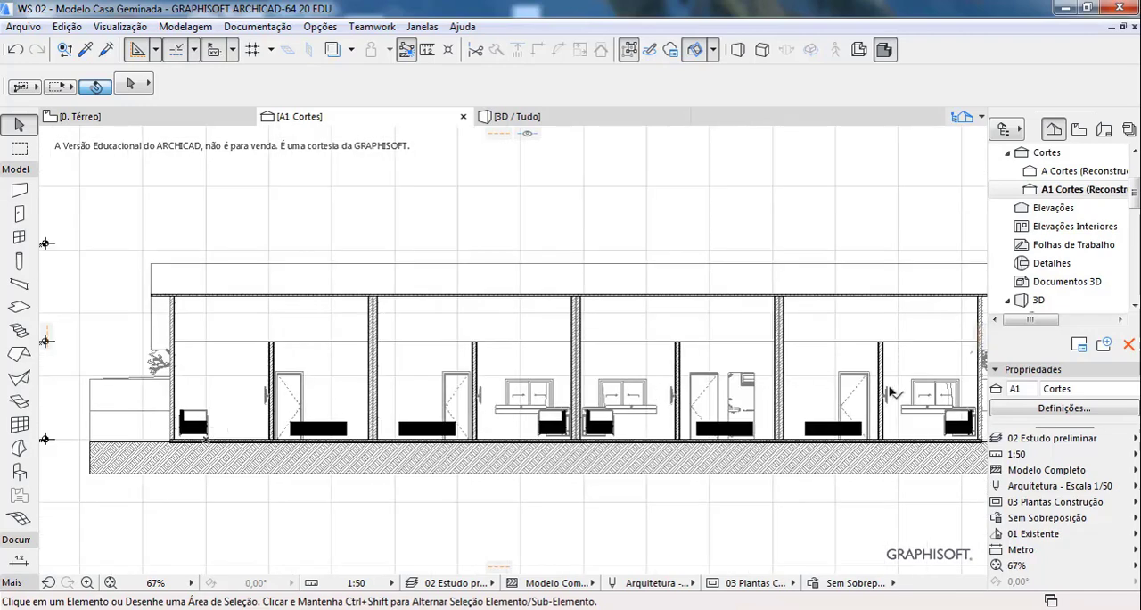
pyautogui.scroll(1, 756, 379)
pyautogui.scroll(-1, 282, 401)
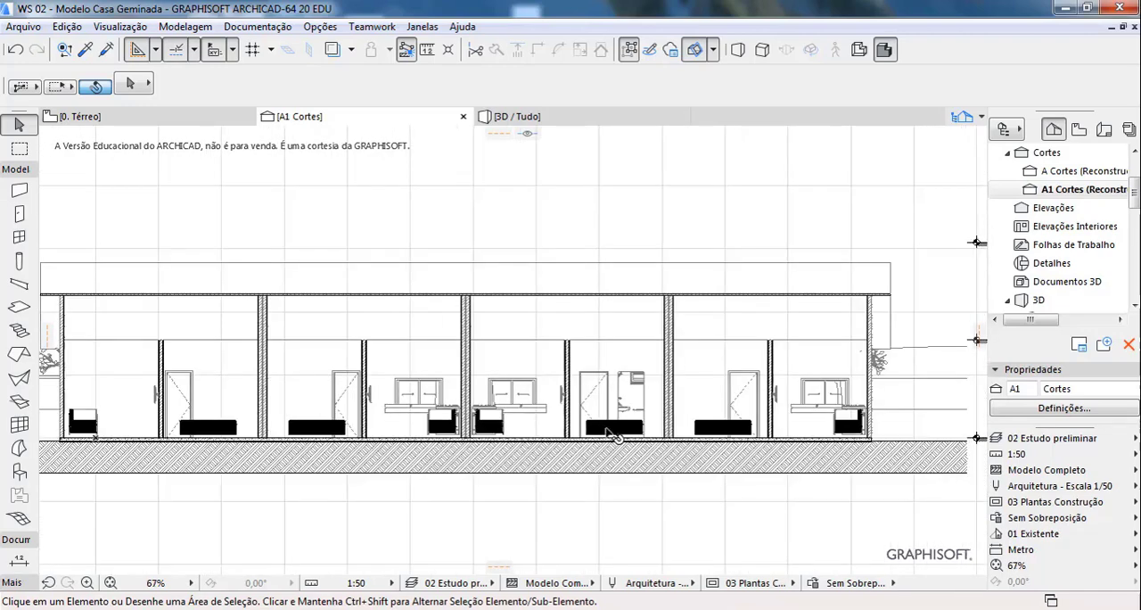
pyautogui.scroll(-1, 760, 412)
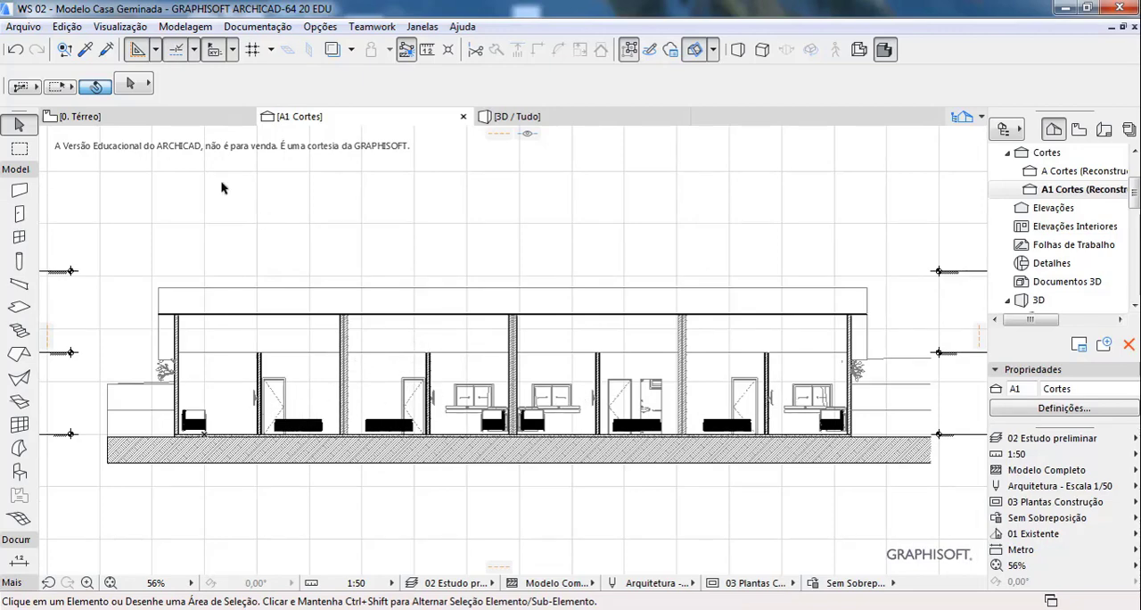
# Step: In the Térreo floor plan, set the ID of the horizontal section line through the bedrooms to B
pyautogui.click(178, 116)
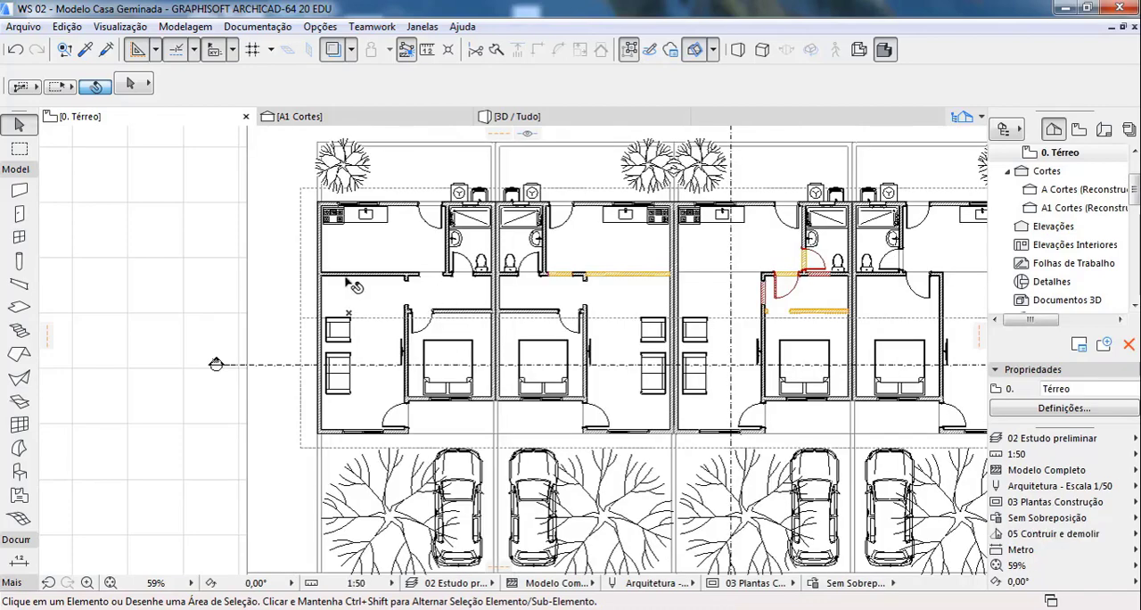
pyautogui.scroll(-1, 284, 313)
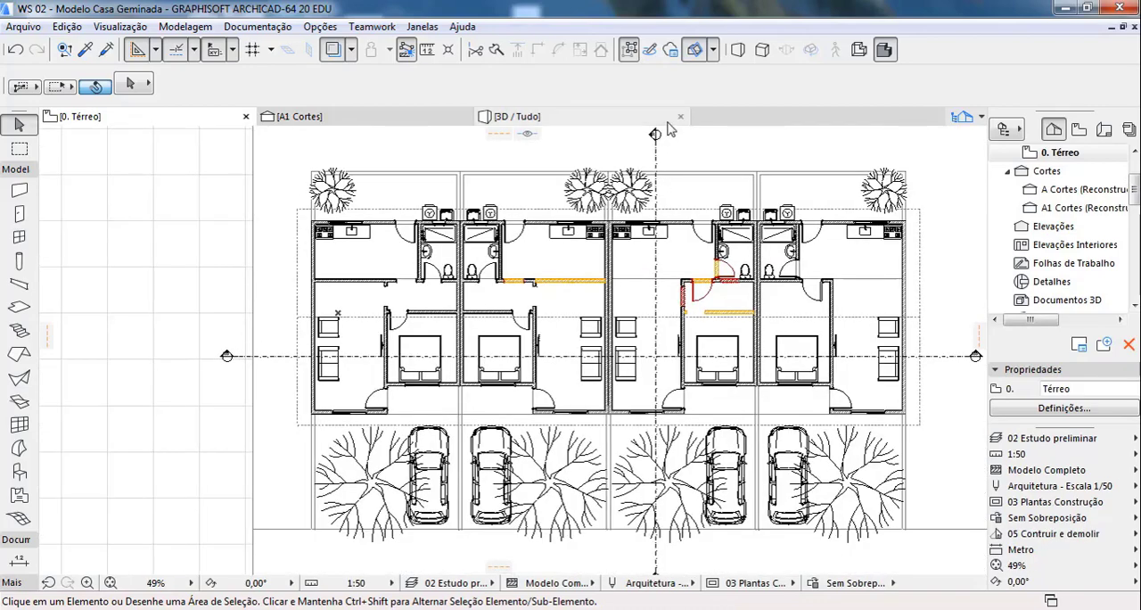
pyautogui.scroll(4, 665, 134)
pyautogui.scroll(-4, 639, 203)
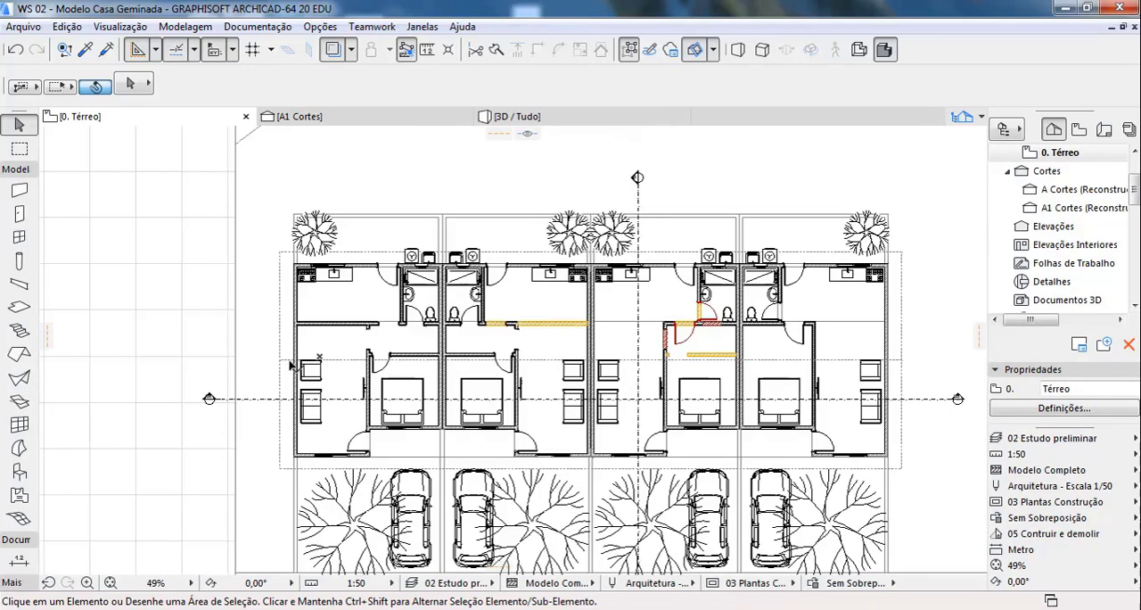
pyautogui.click(208, 401)
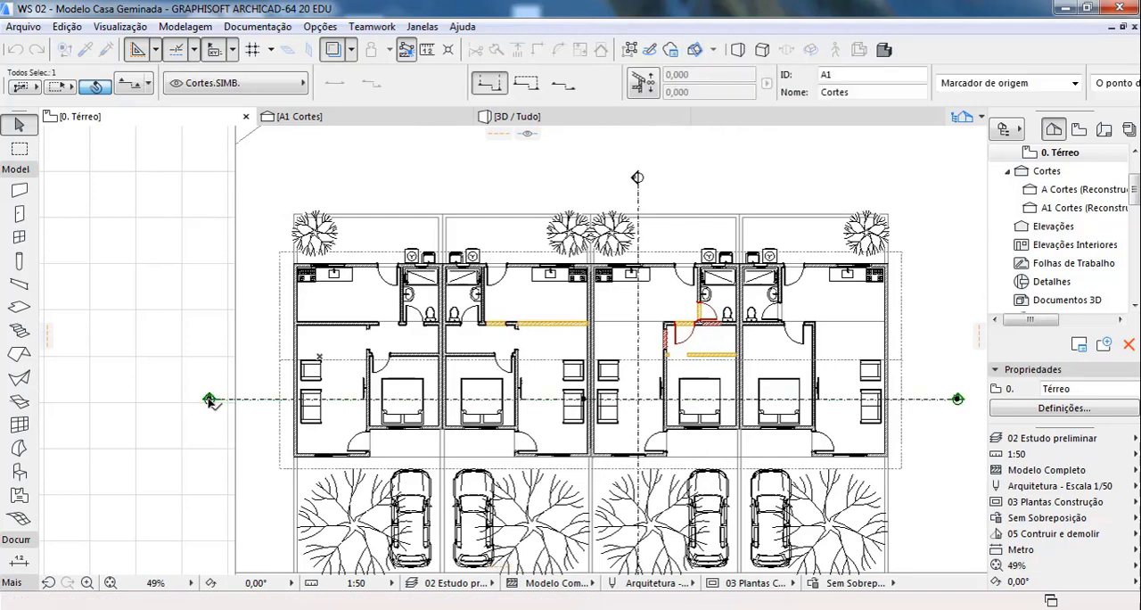
pyautogui.click(833, 75)
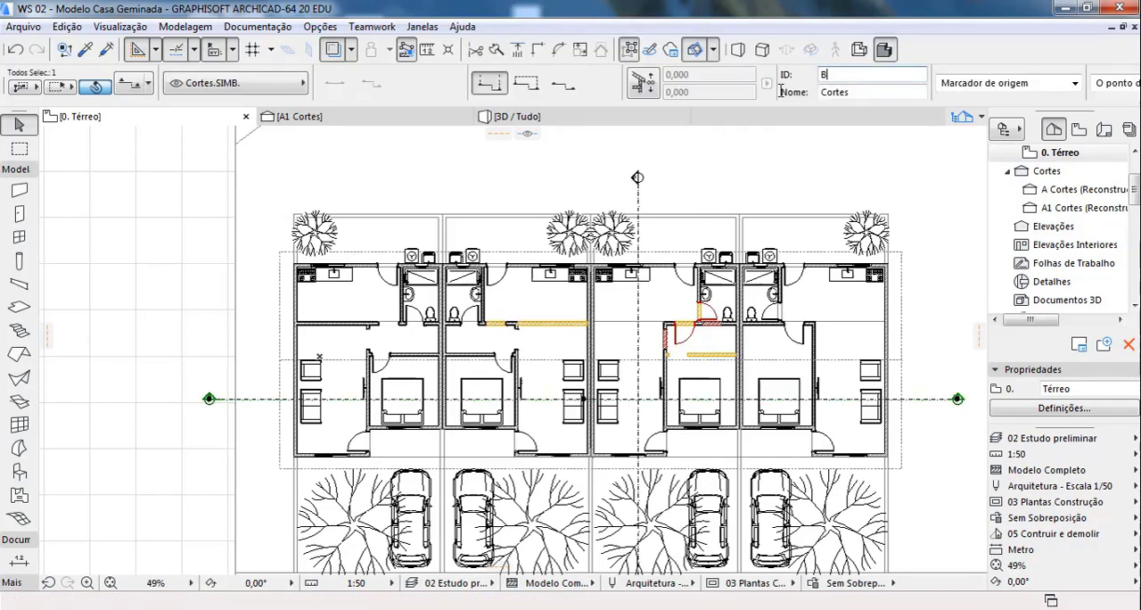
pyautogui.press('Return')
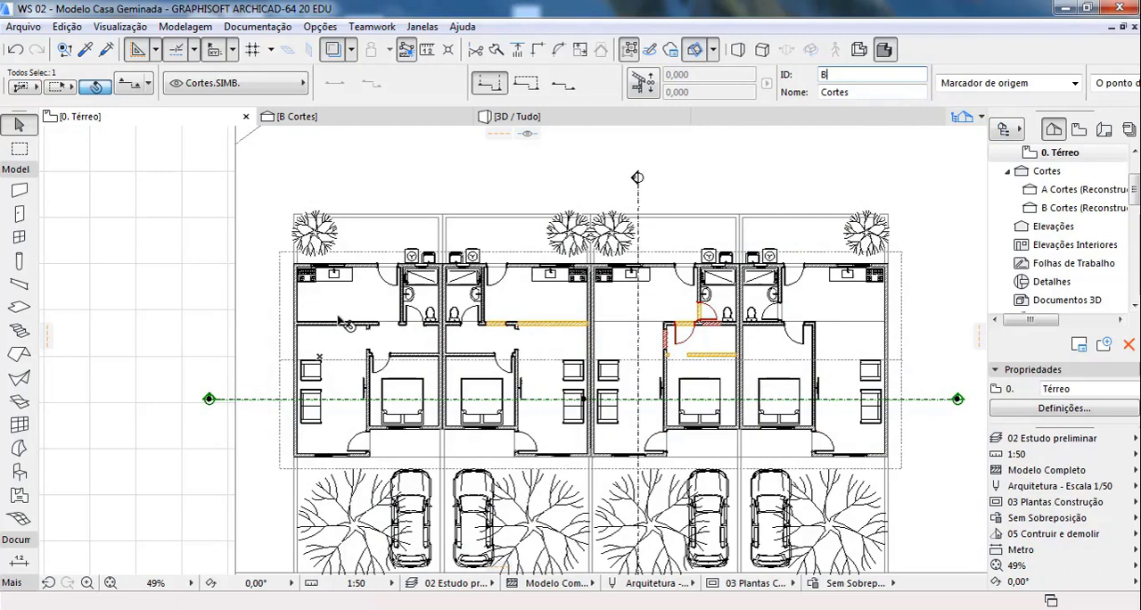
# Step: Draw a horizontal section line about 33 m long through all the bathrooms, facing the backyards, and set its ID to C
pyautogui.click(18, 171)
pyautogui.moveTo(38, 148); pyautogui.dragTo(84, 149)
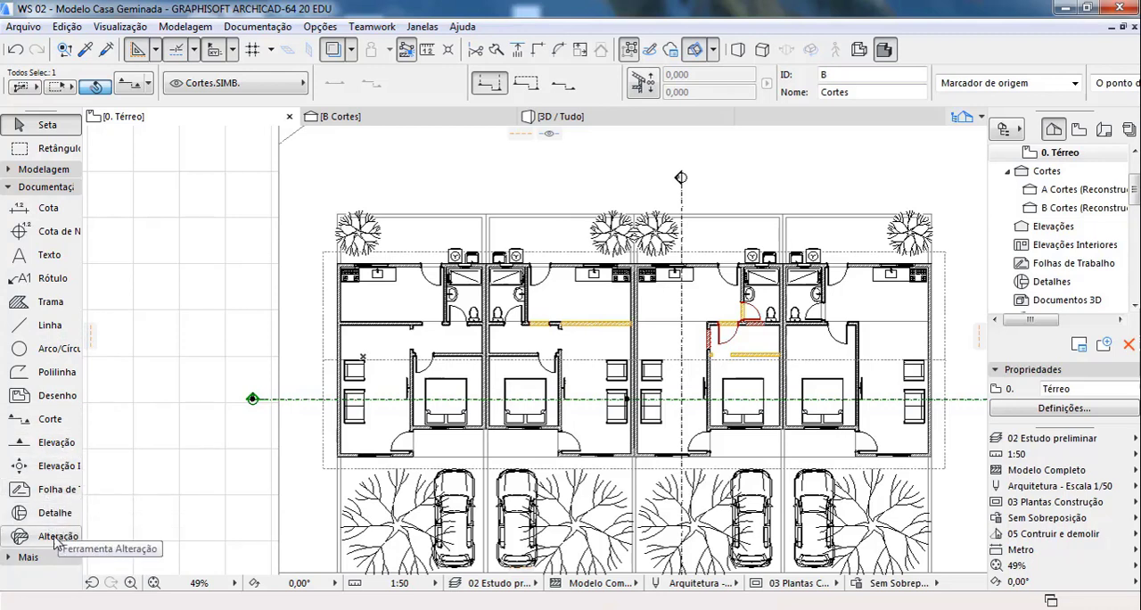
pyautogui.click(52, 418)
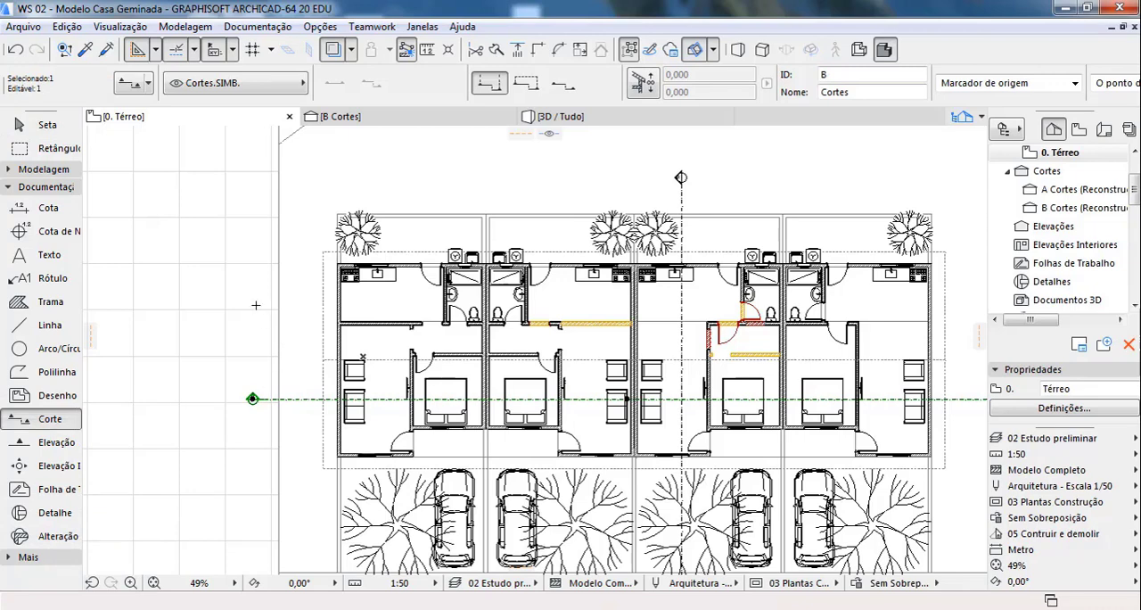
pyautogui.press('Escape')
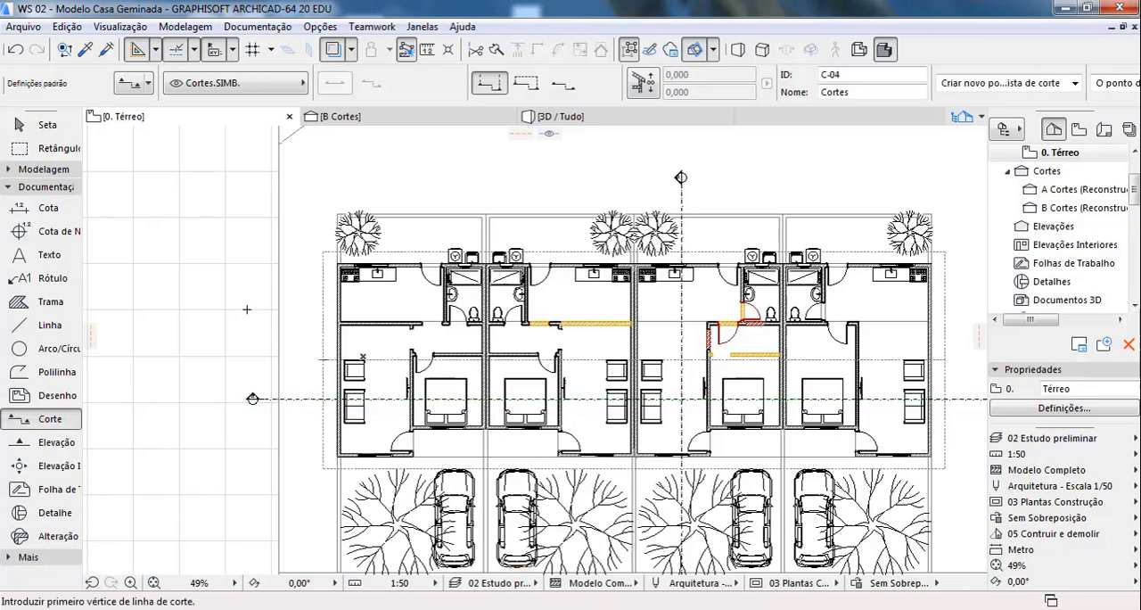
pyautogui.click(247, 309)
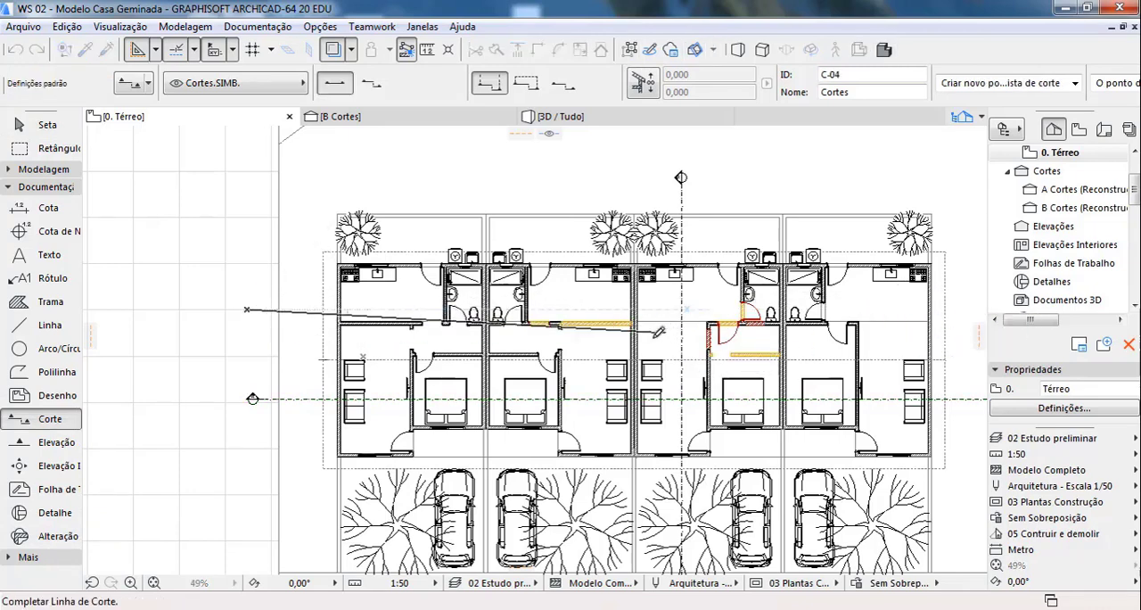
pyautogui.scroll(-2, 659, 332)
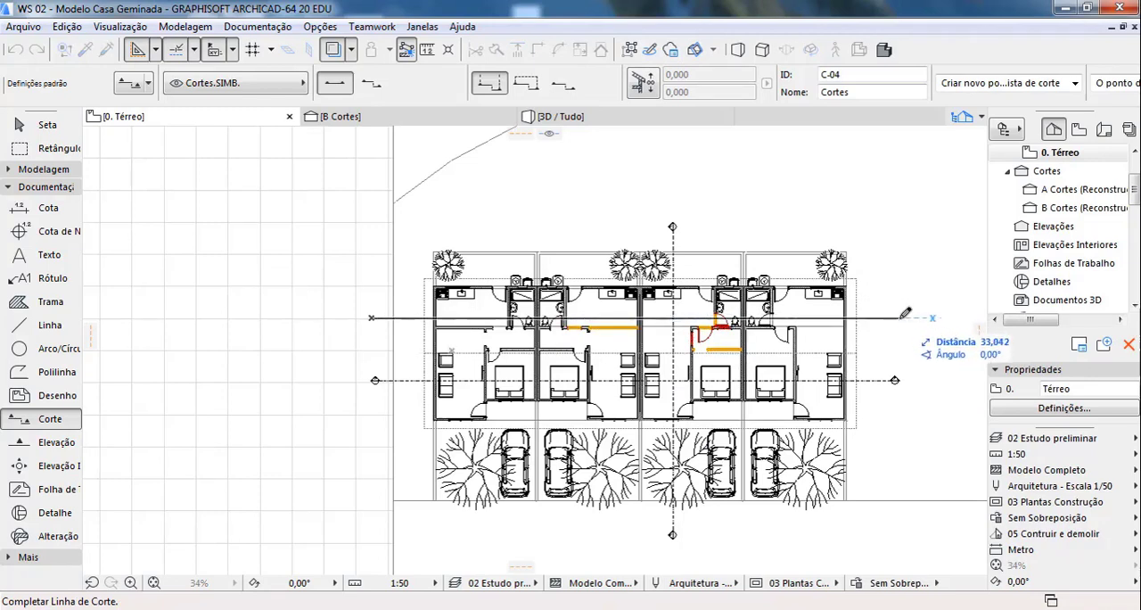
pyautogui.click(899, 318)
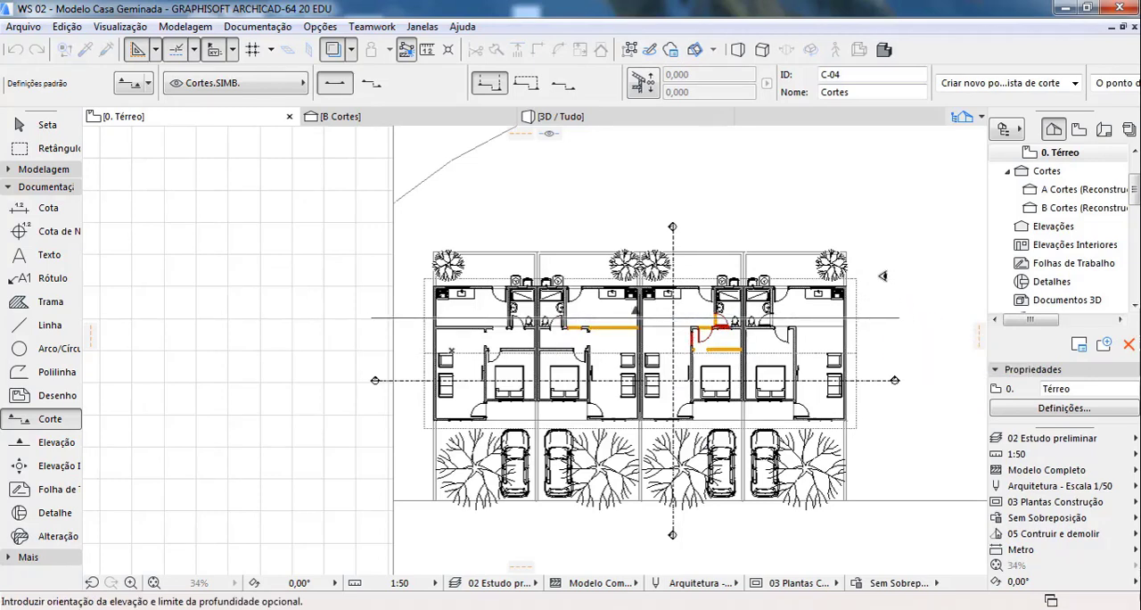
pyautogui.click(627, 206)
pyautogui.press('Escape')
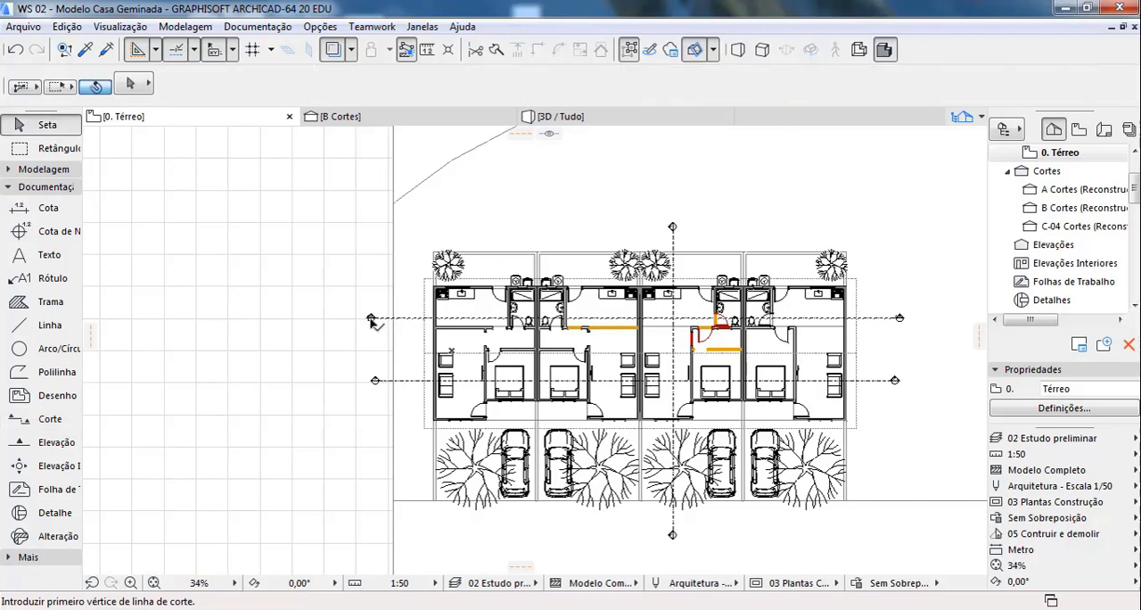
pyautogui.click(372, 319)
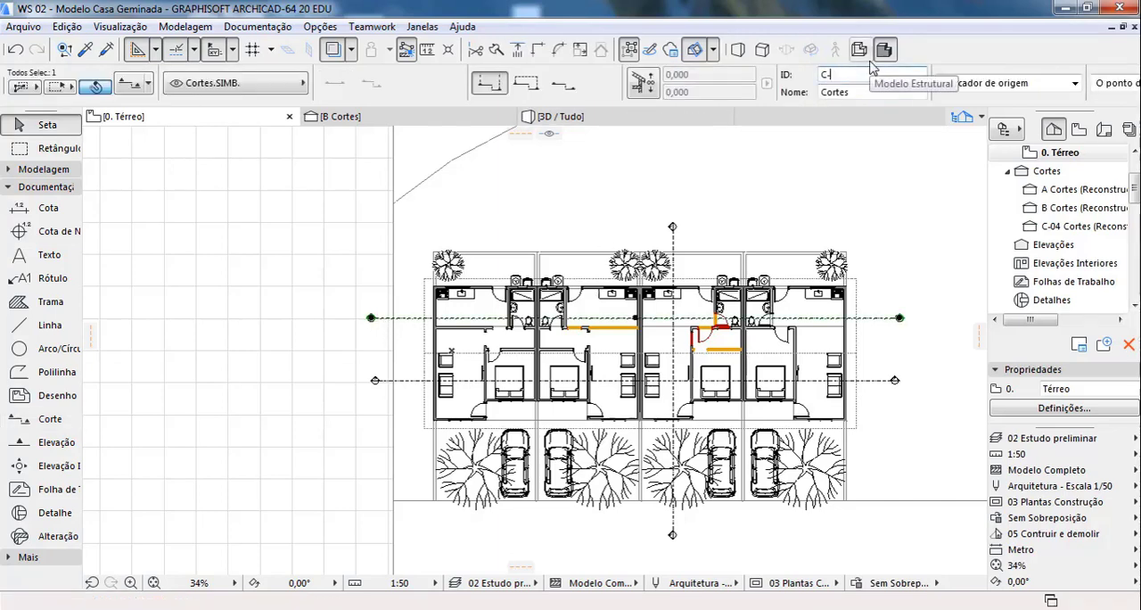
pyautogui.press('Return')
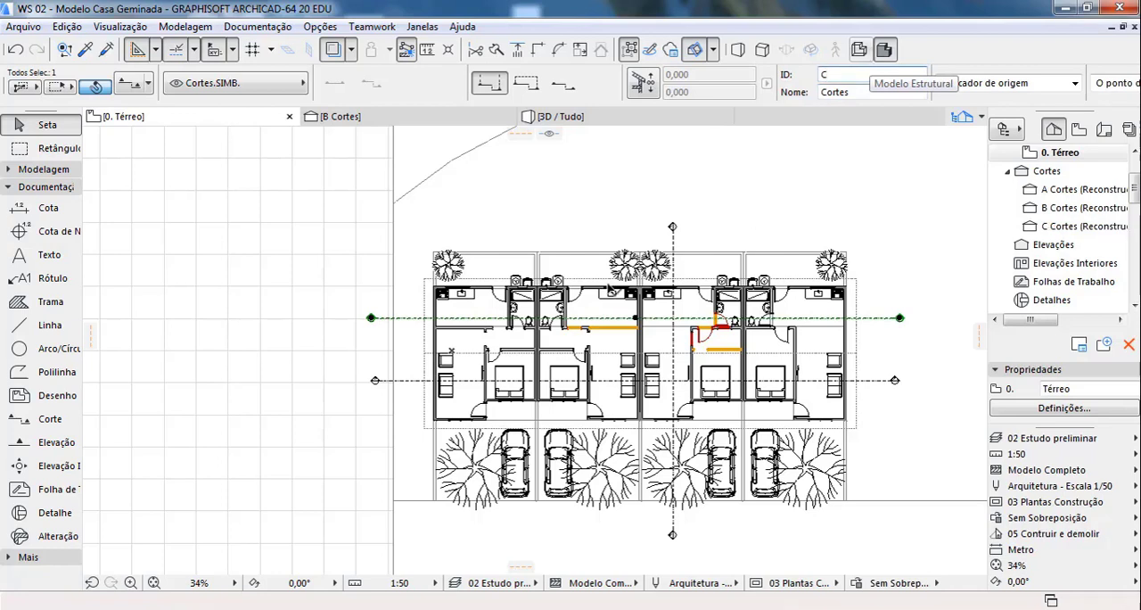
# Step: Open section C, examine the cut through the bathrooms and kitchens, and return to the Térreo floor plan
pyautogui.doubleClick(1068, 228)
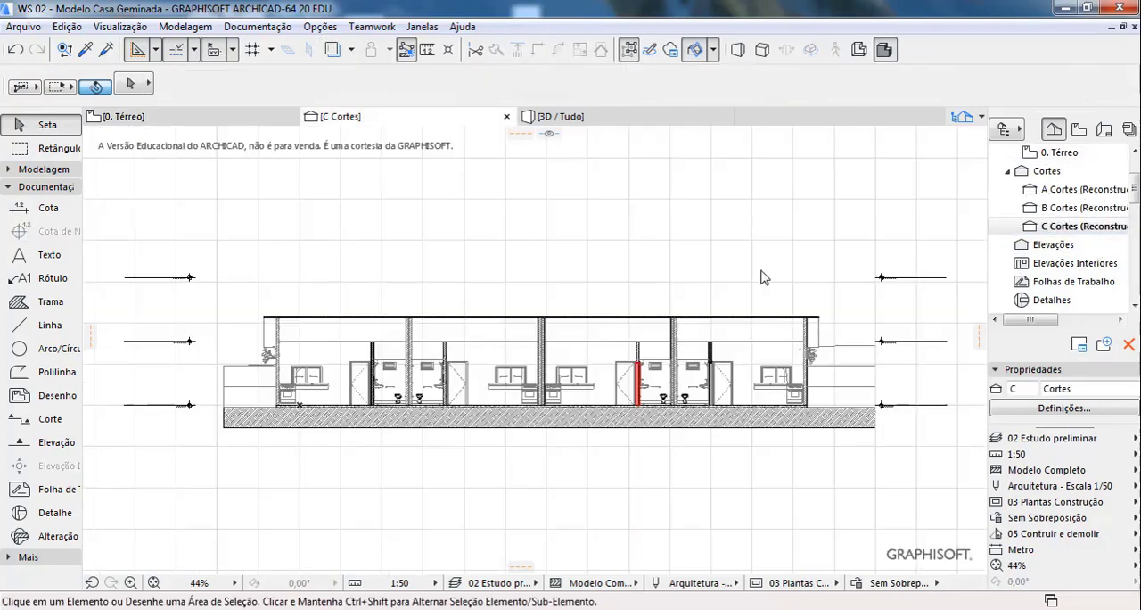
pyautogui.scroll(4, 461, 390)
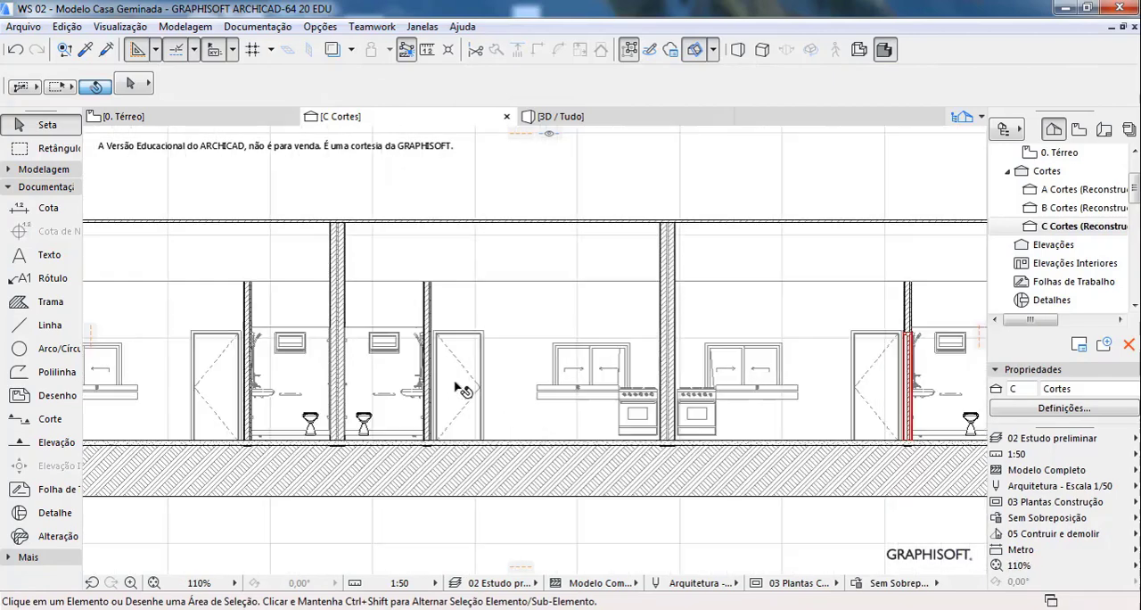
pyautogui.scroll(-2, 464, 406)
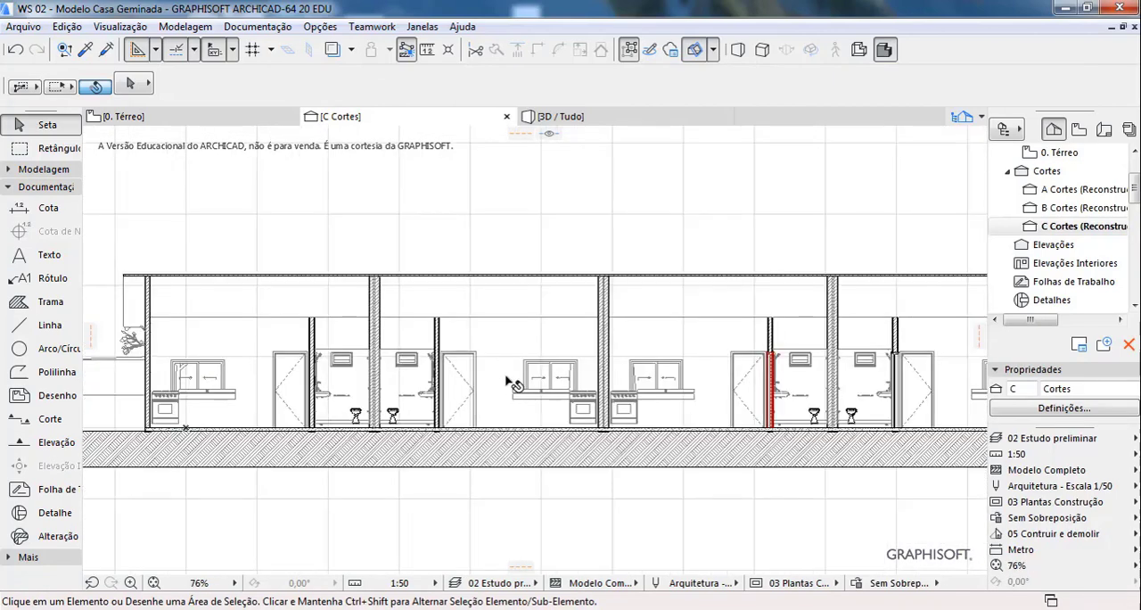
pyautogui.scroll(-2, 512, 383)
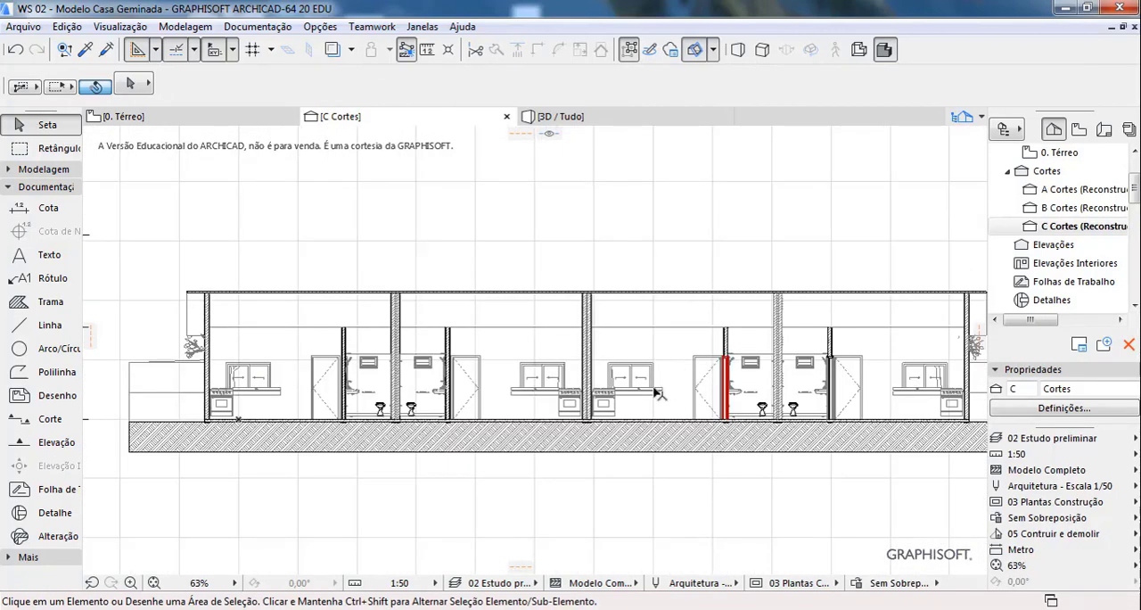
pyautogui.scroll(-1, 665, 393)
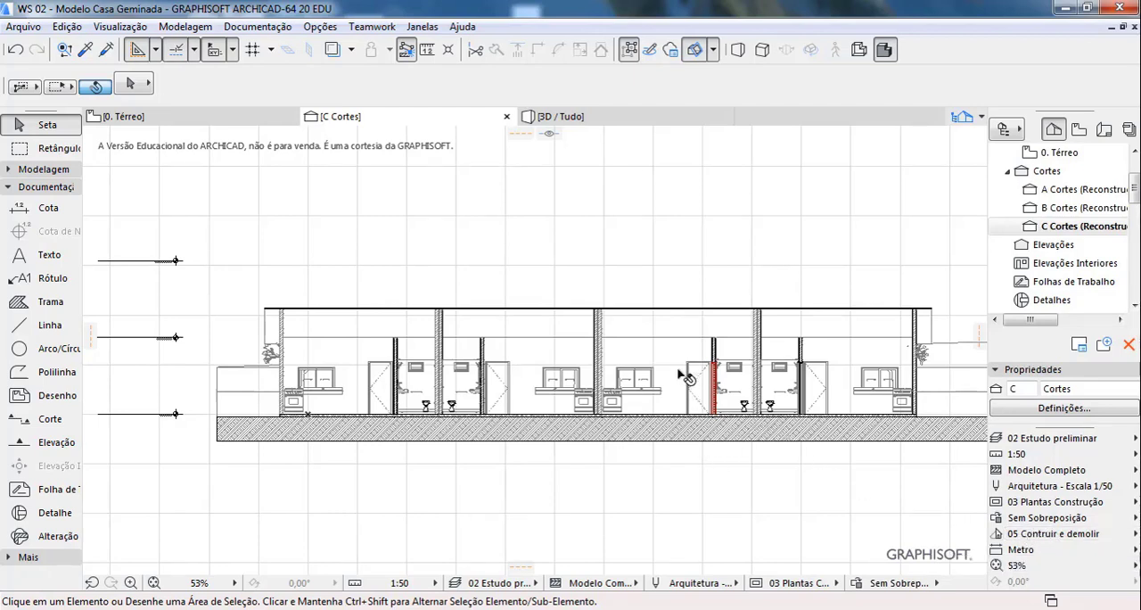
pyautogui.scroll(2, 709, 402)
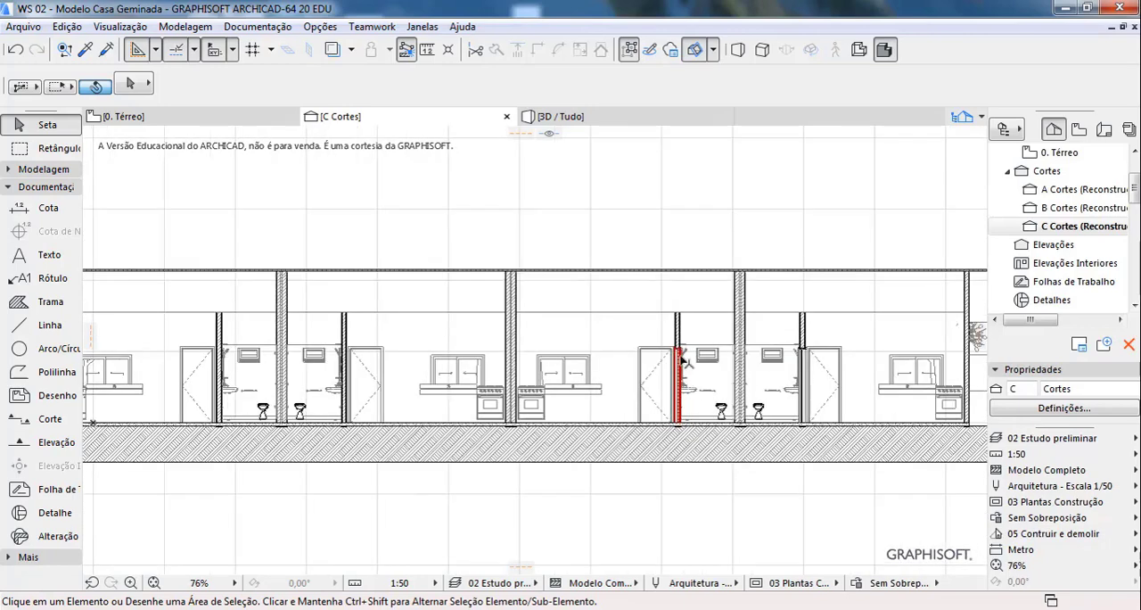
pyautogui.click(123, 116)
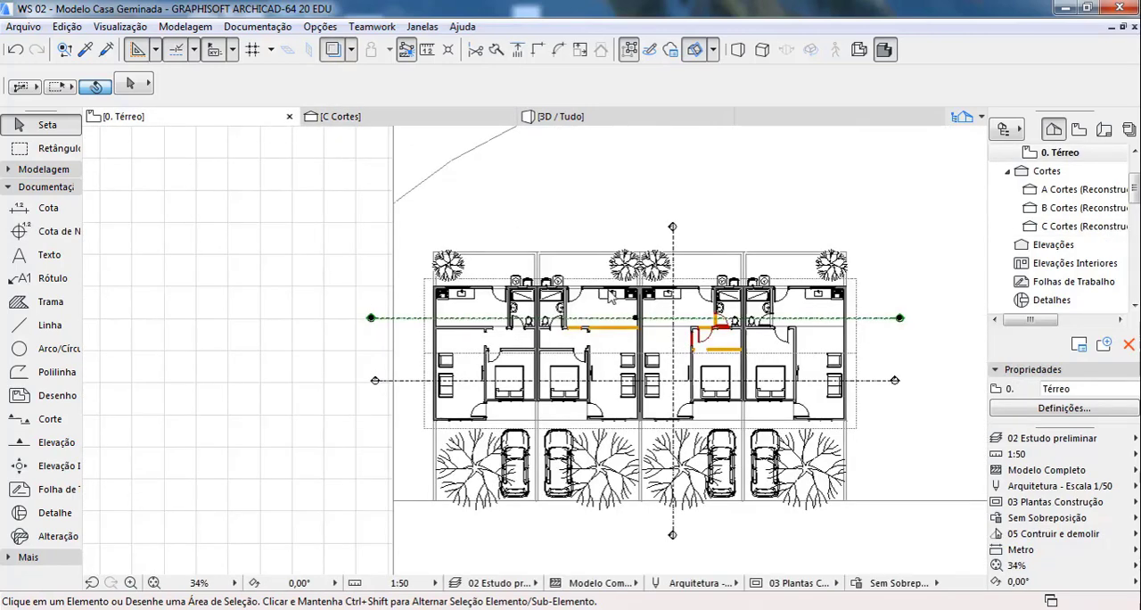
# Step: Compare the walls and doors crossed by line C in the plan with section C, and return to the Térreo floor plan
pyautogui.scroll(7, 675, 326)
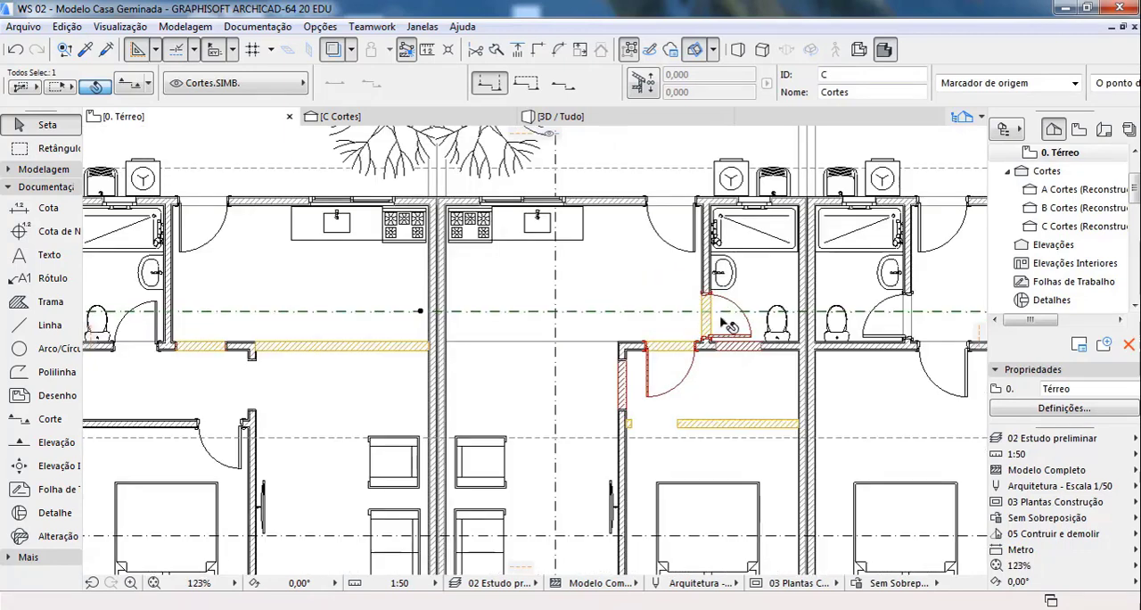
pyautogui.scroll(-2, 724, 319)
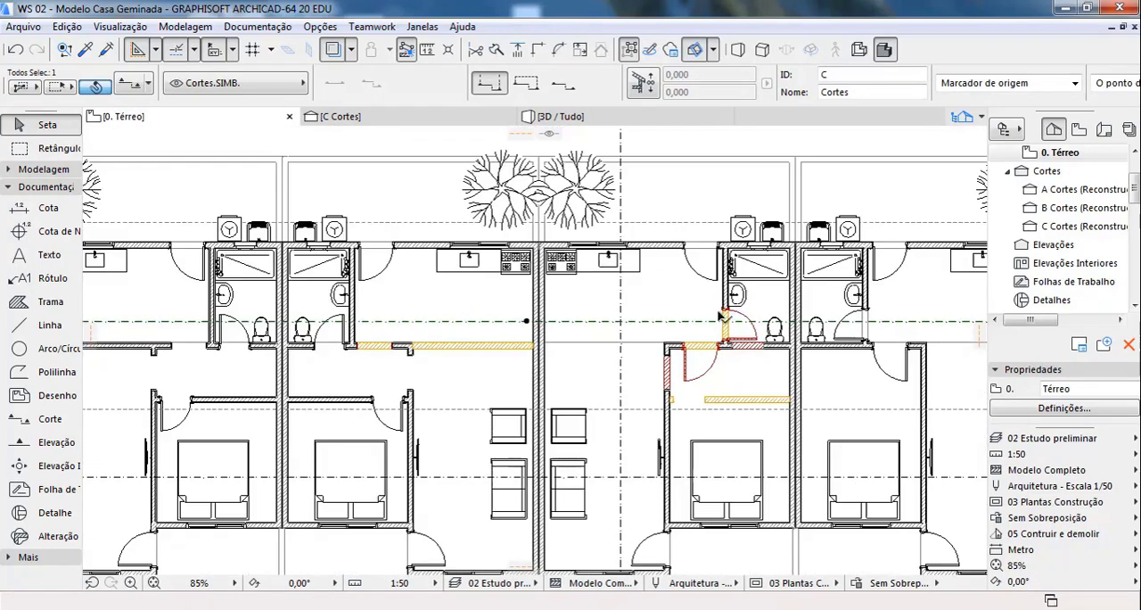
pyautogui.scroll(-1, 724, 360)
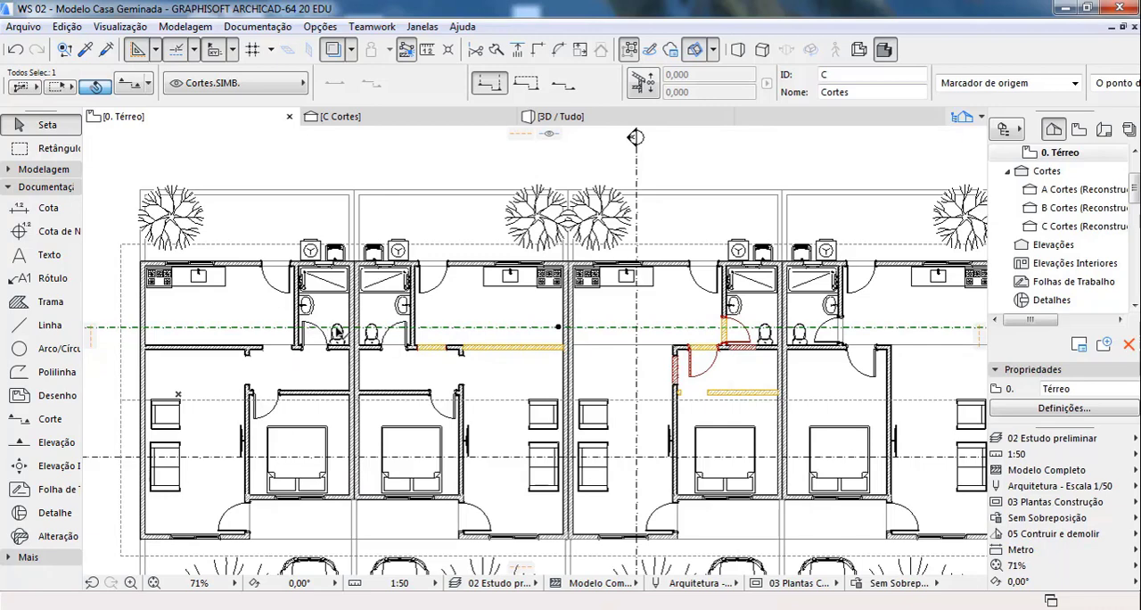
pyautogui.scroll(-2, 607, 349)
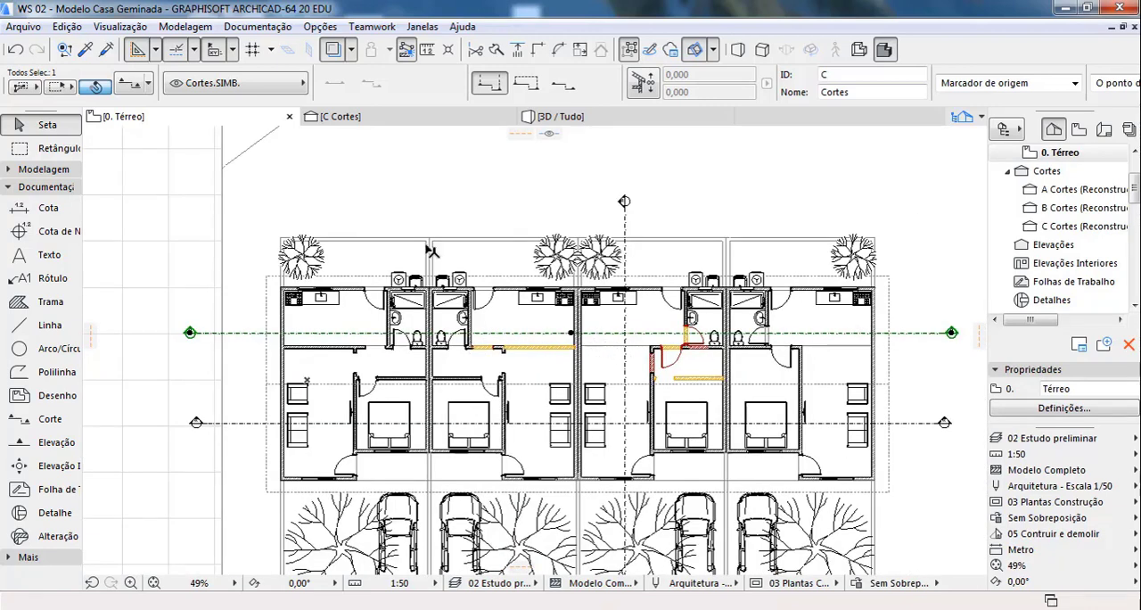
pyautogui.click(428, 115)
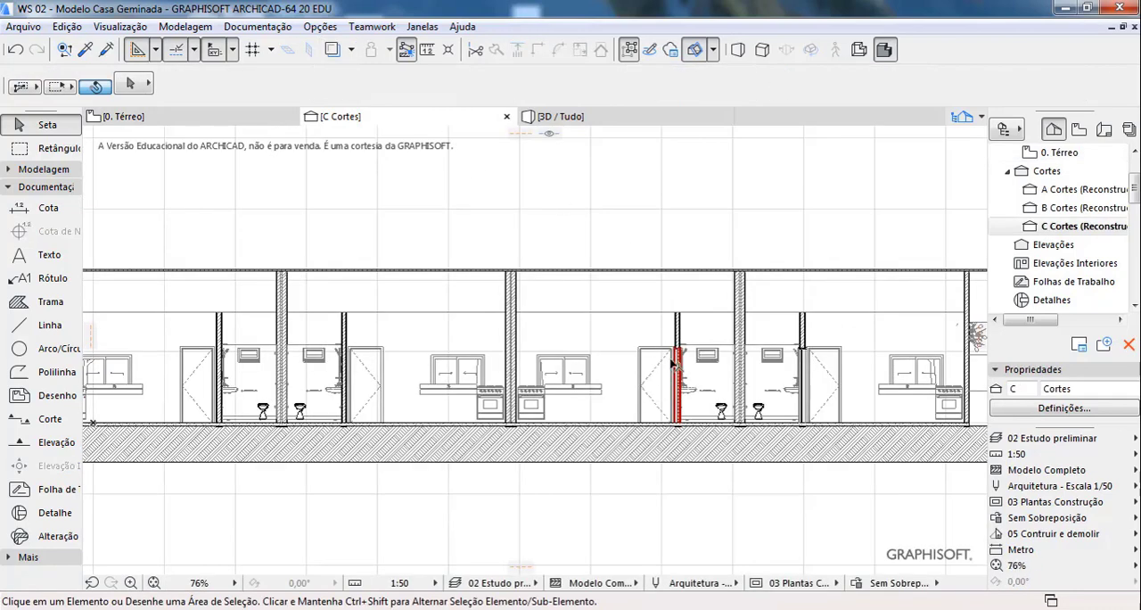
pyautogui.scroll(-2, 714, 397)
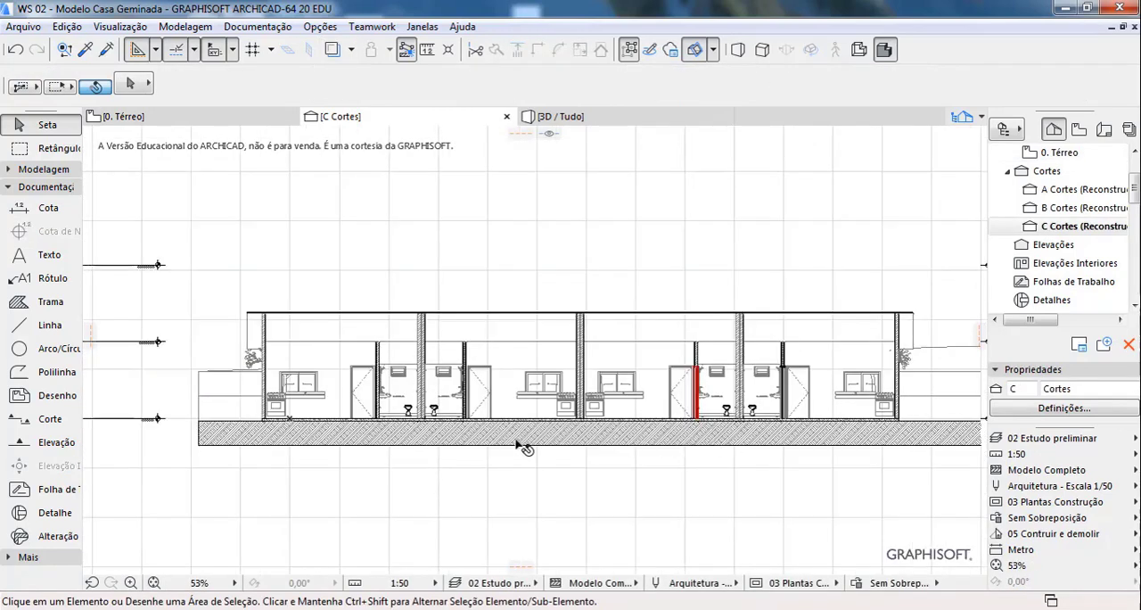
pyautogui.click(122, 116)
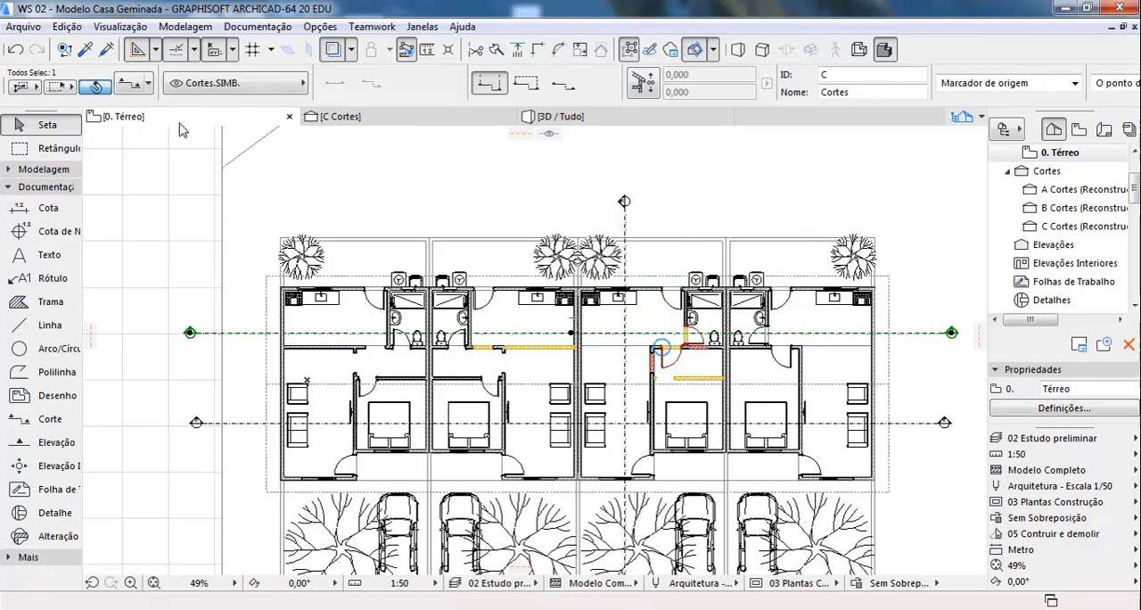
# Step: Open the settings of section line C and make its marker line segmented (Segmentado)
pyautogui.click(122, 89)
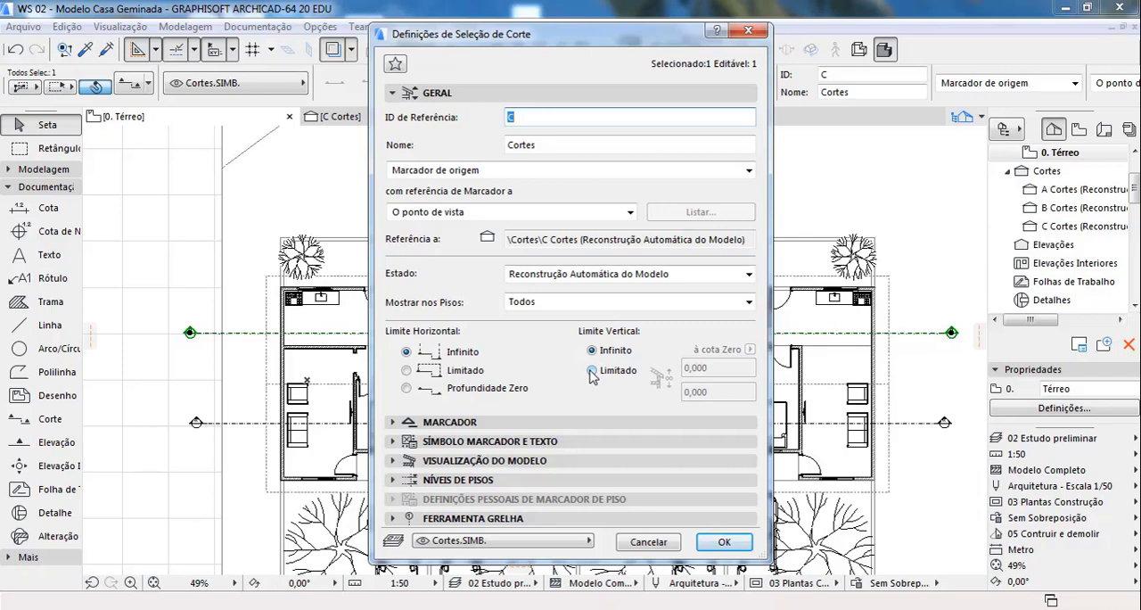
pyautogui.click(406, 92)
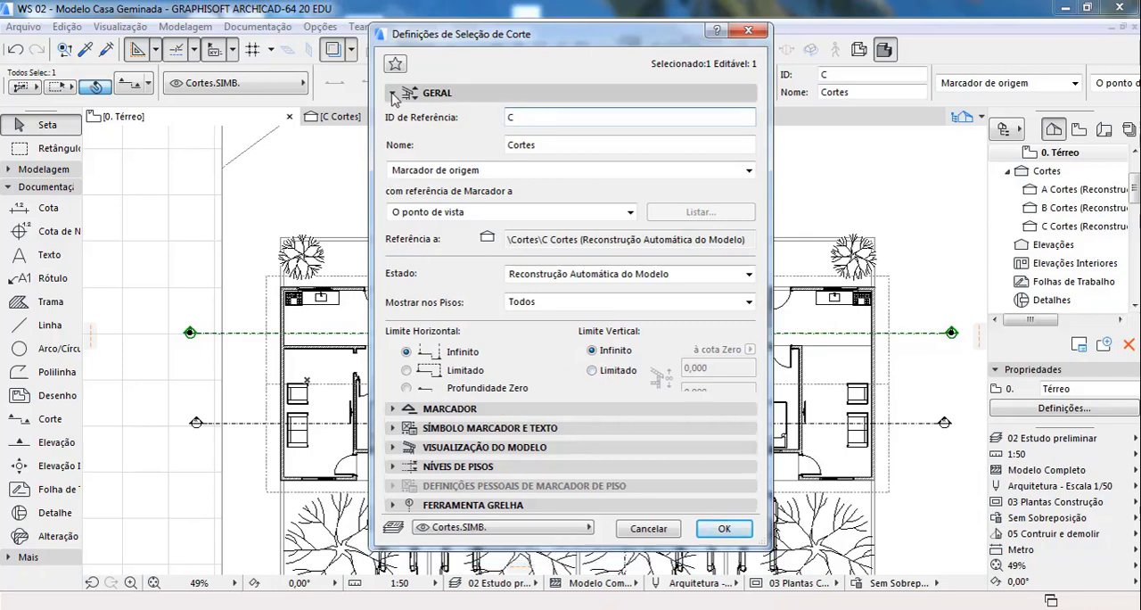
pyautogui.click(441, 112)
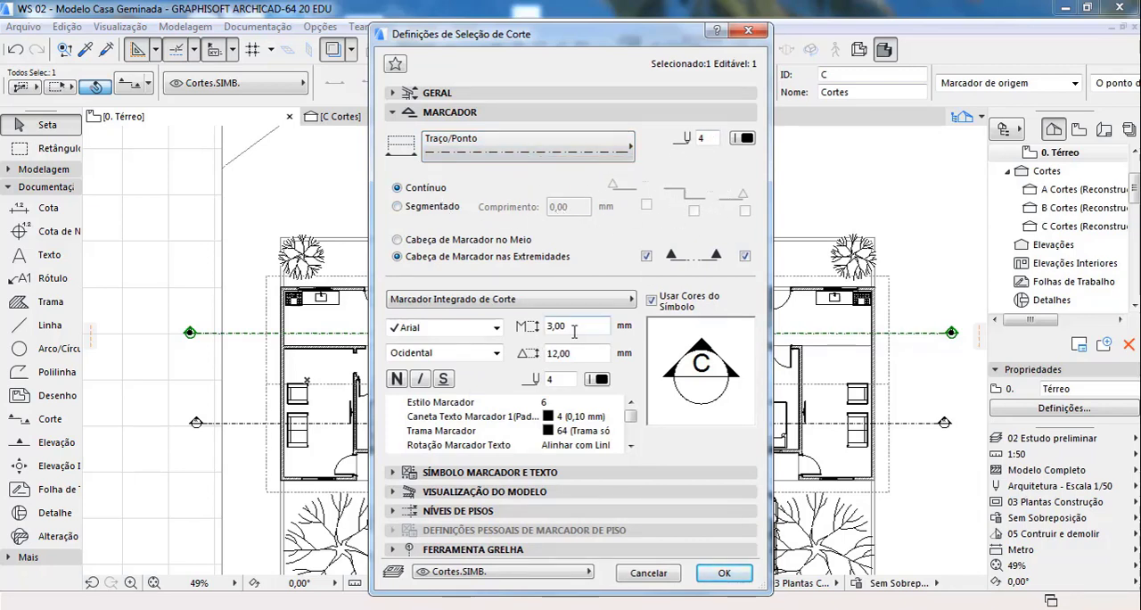
pyautogui.click(397, 207)
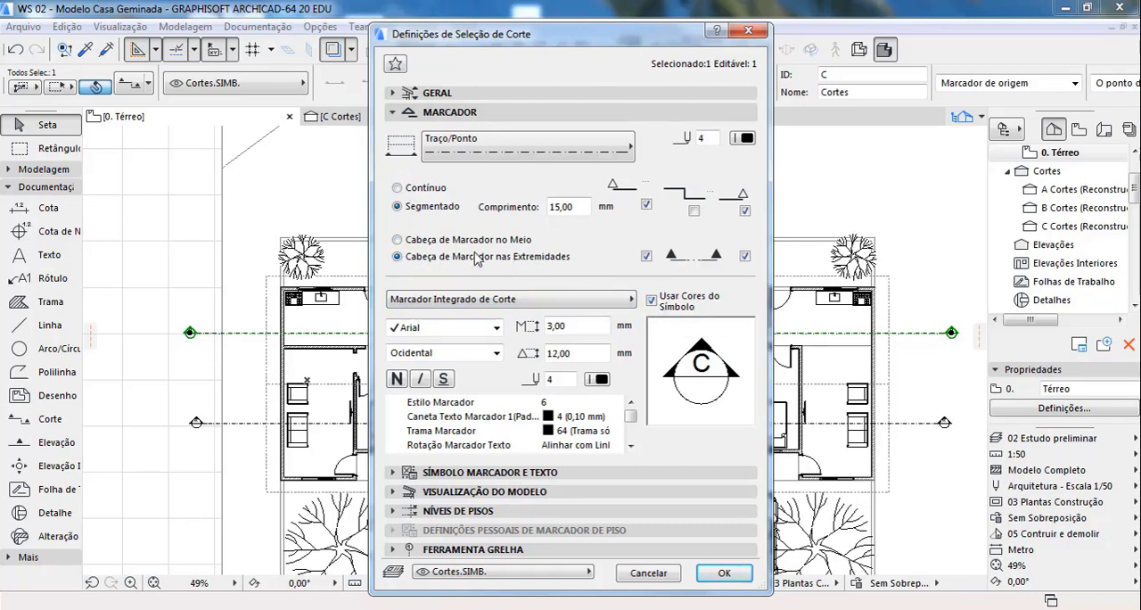
# Step: Review the available section marker types and the marker symbol styles for section C
pyautogui.click(535, 299)
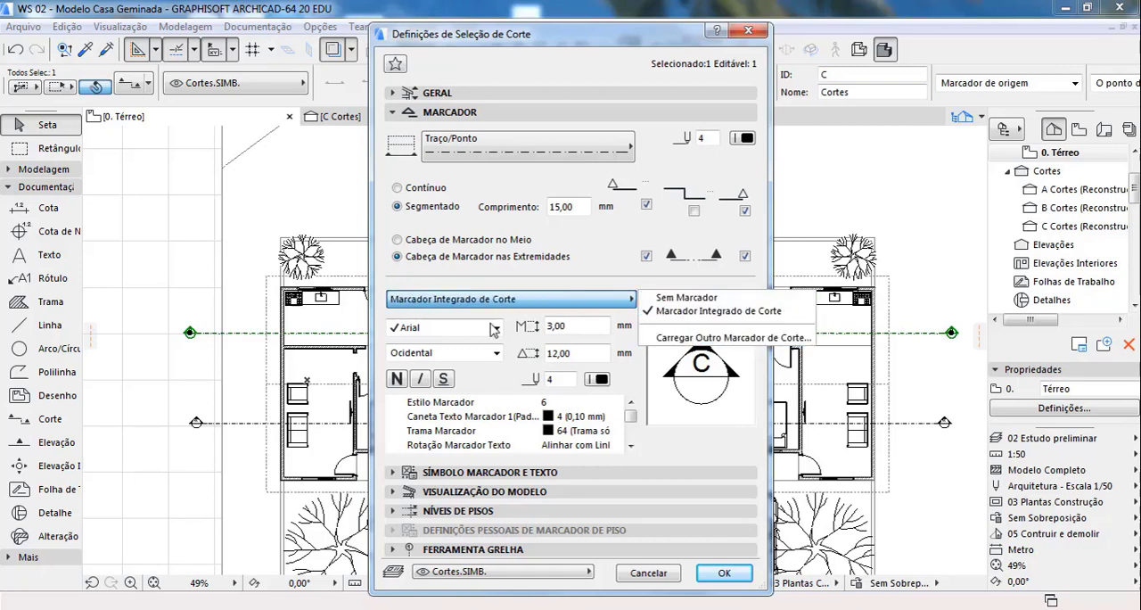
pyautogui.click(625, 327)
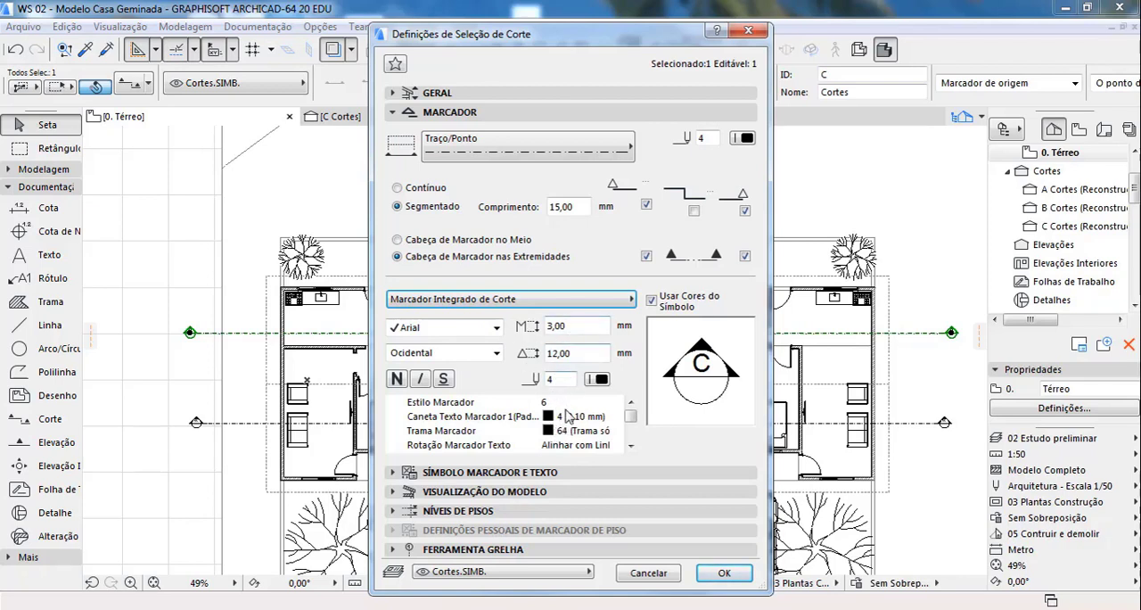
pyautogui.click(393, 111)
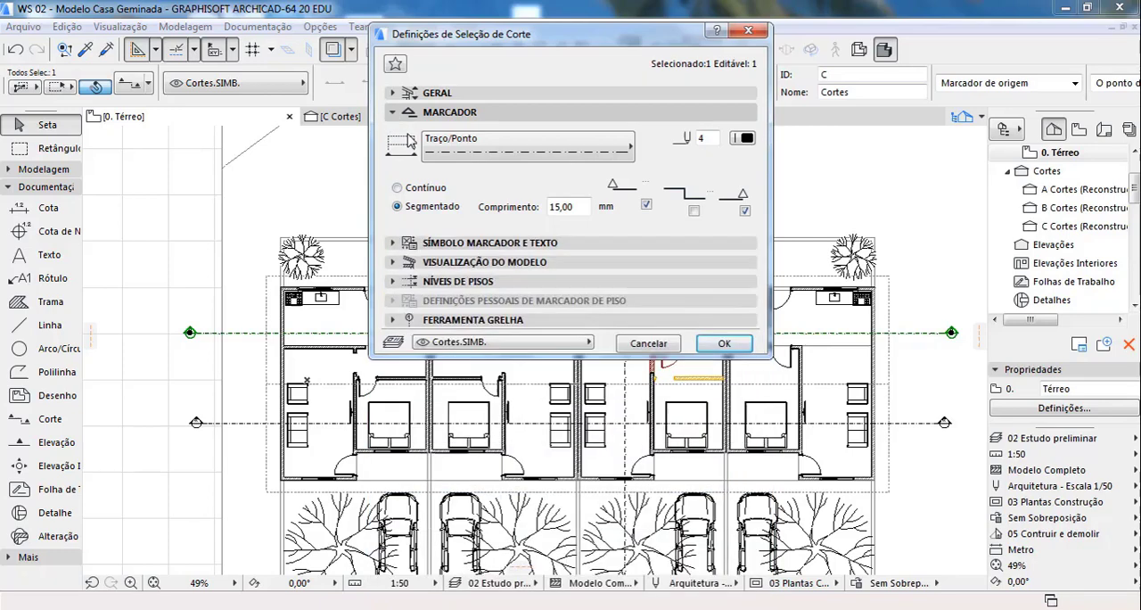
pyautogui.click(415, 133)
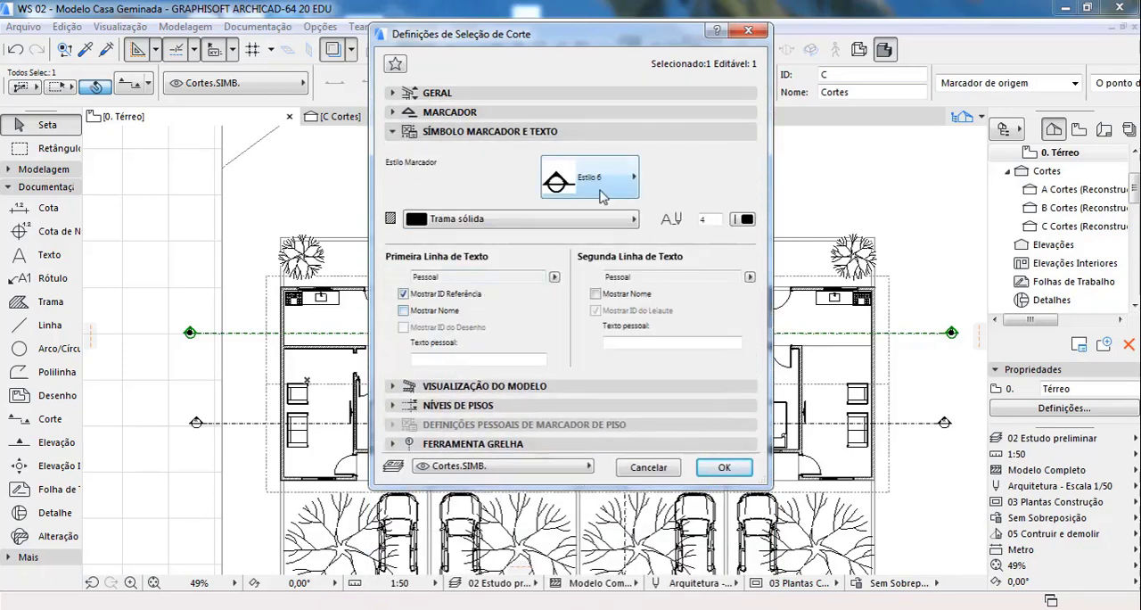
pyautogui.click(633, 178)
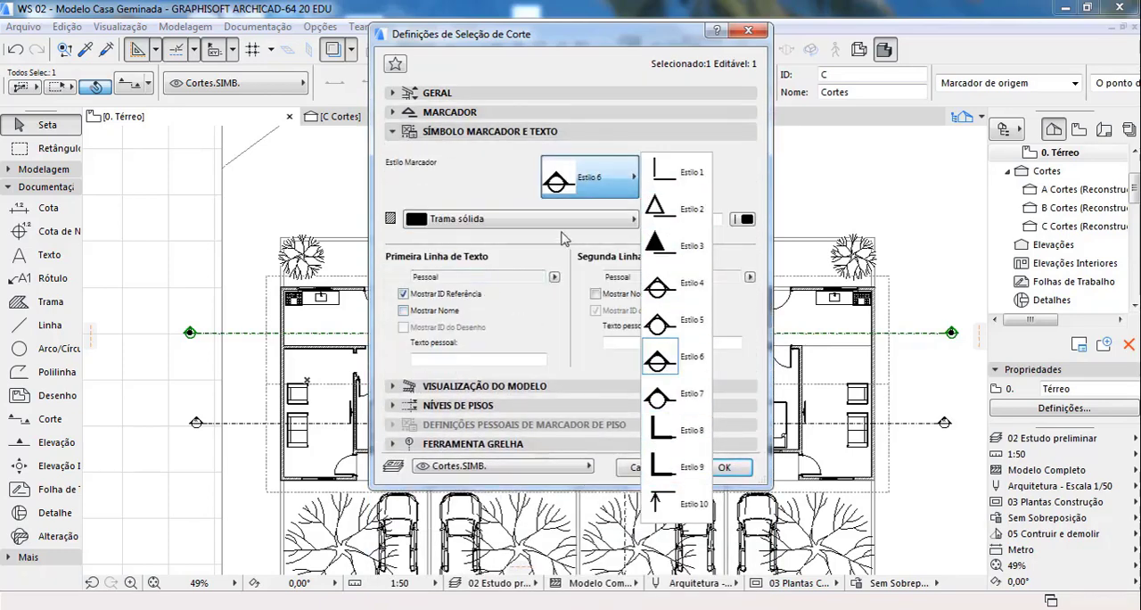
pyautogui.click(580, 178)
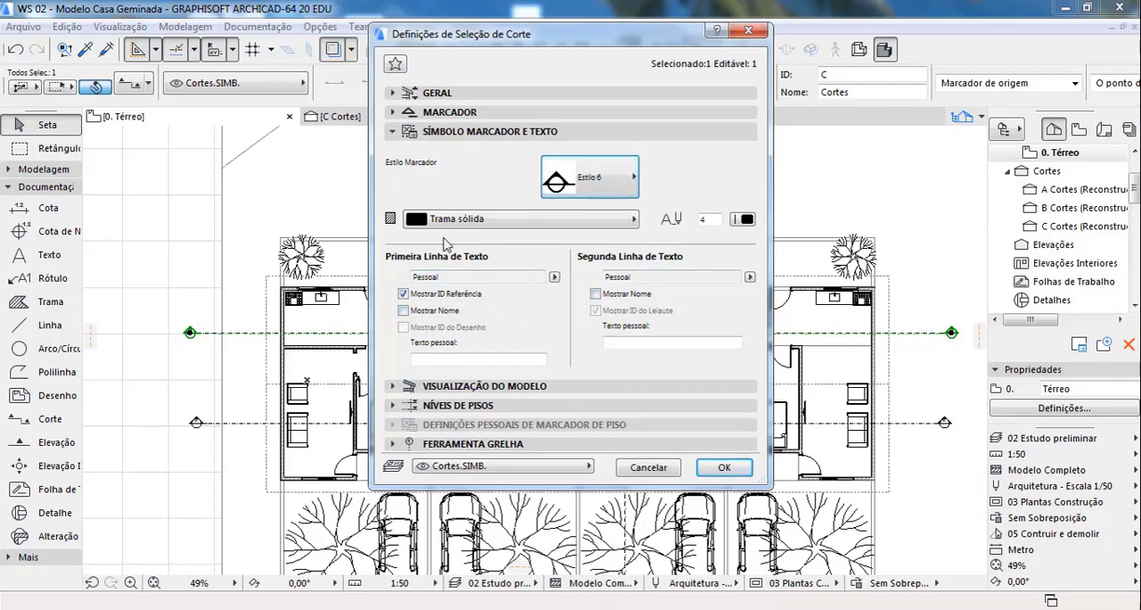
# Step: Show the model display settings of section C and enlarge the dialog so the full option names are readable
pyautogui.click(402, 132)
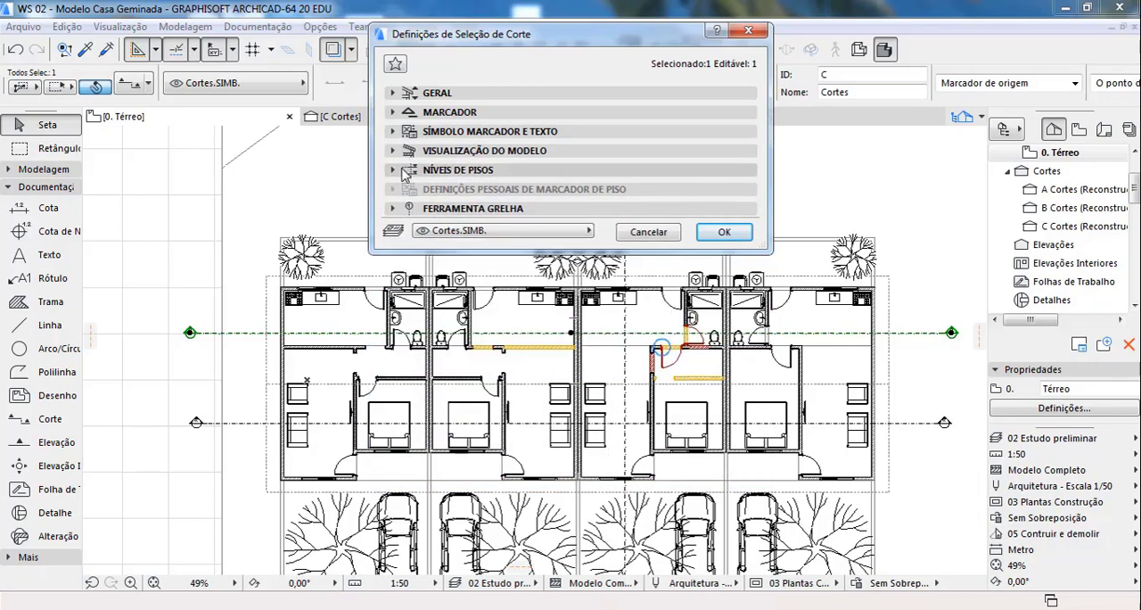
pyautogui.click(403, 150)
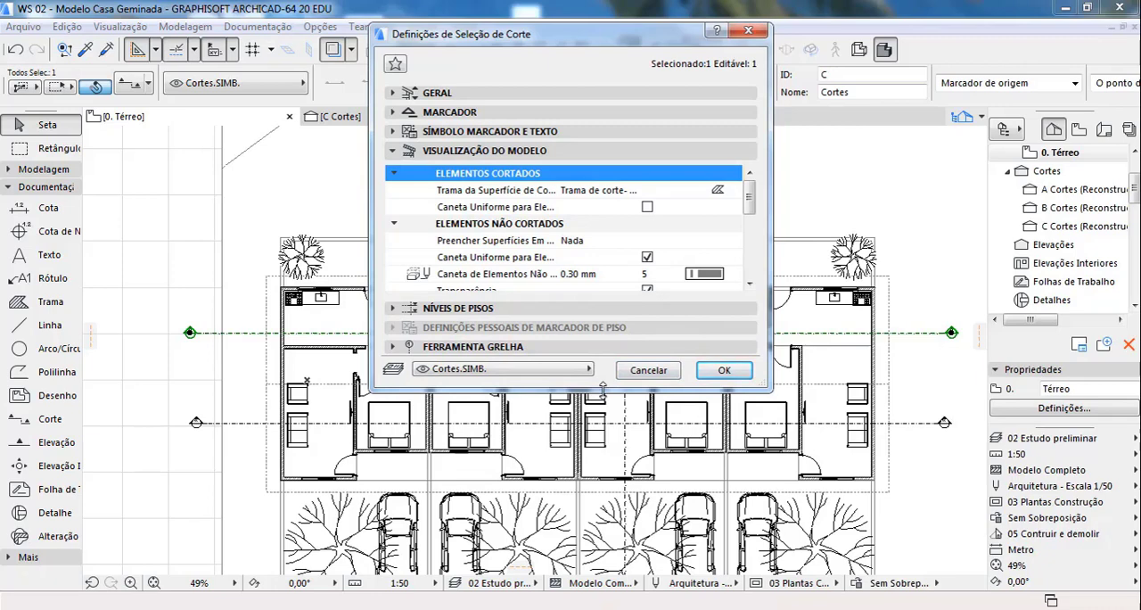
pyautogui.moveTo(603, 389); pyautogui.dragTo(598, 584)
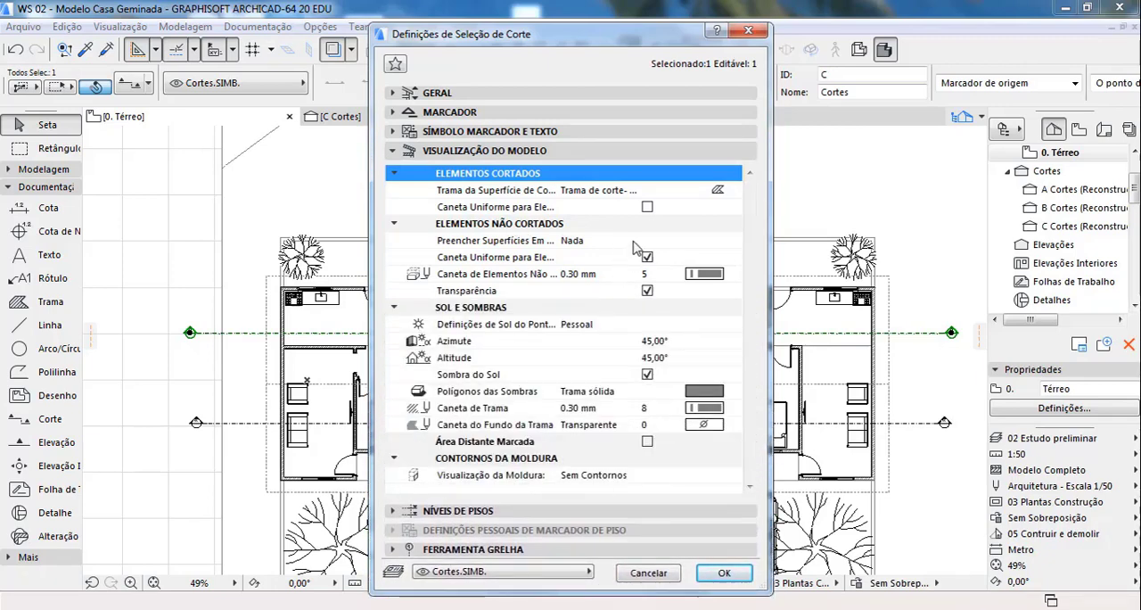
pyautogui.click(518, 192)
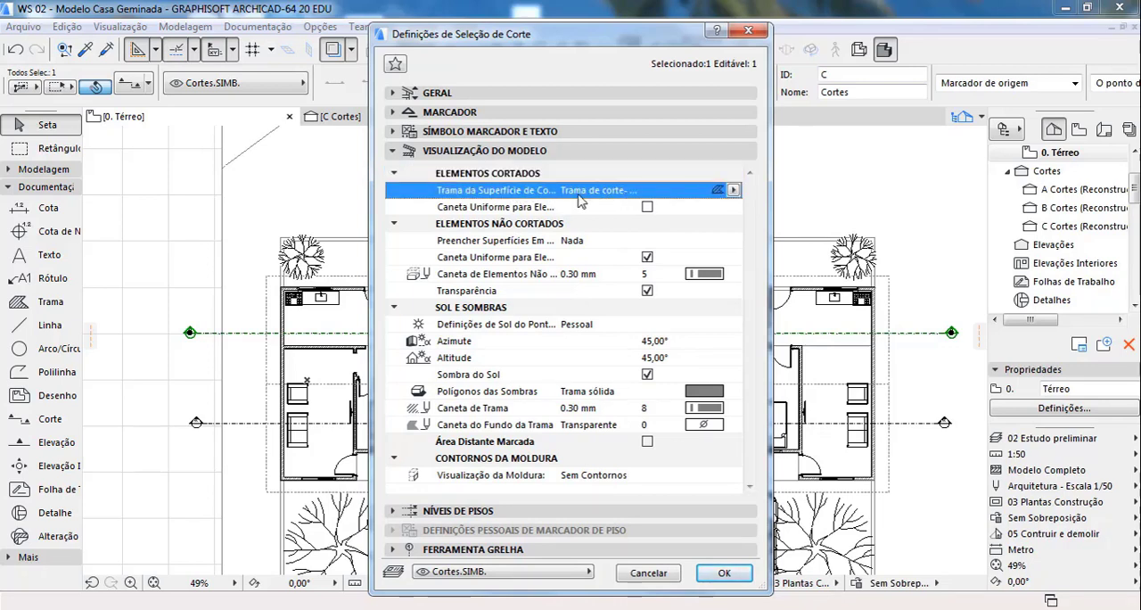
pyautogui.moveTo(772, 195); pyautogui.dragTo(873, 194)
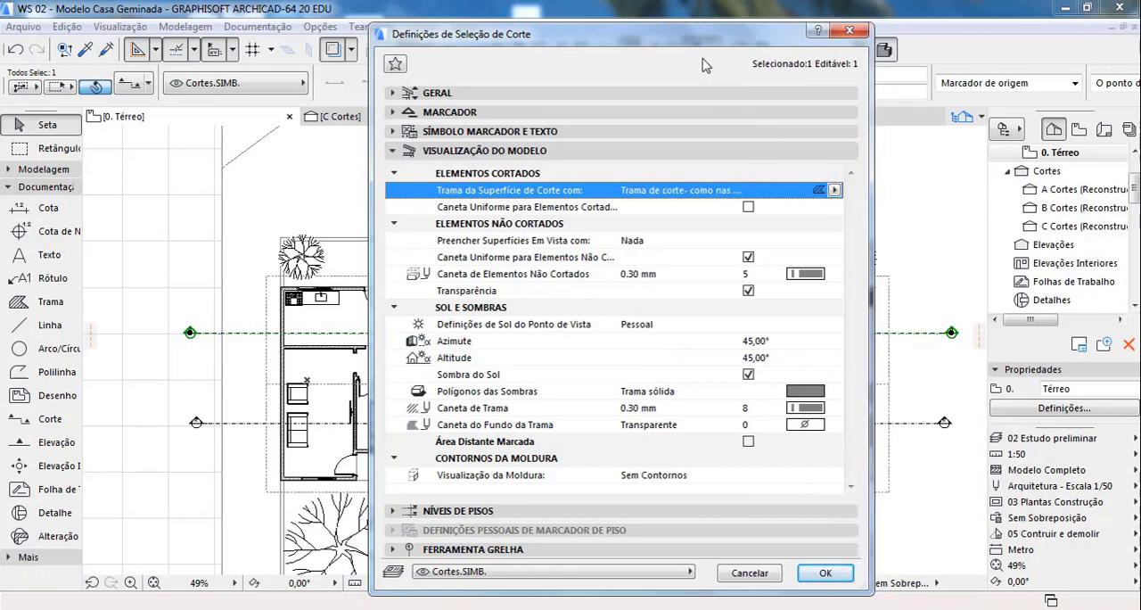
pyautogui.moveTo(691, 44); pyautogui.dragTo(632, 44)
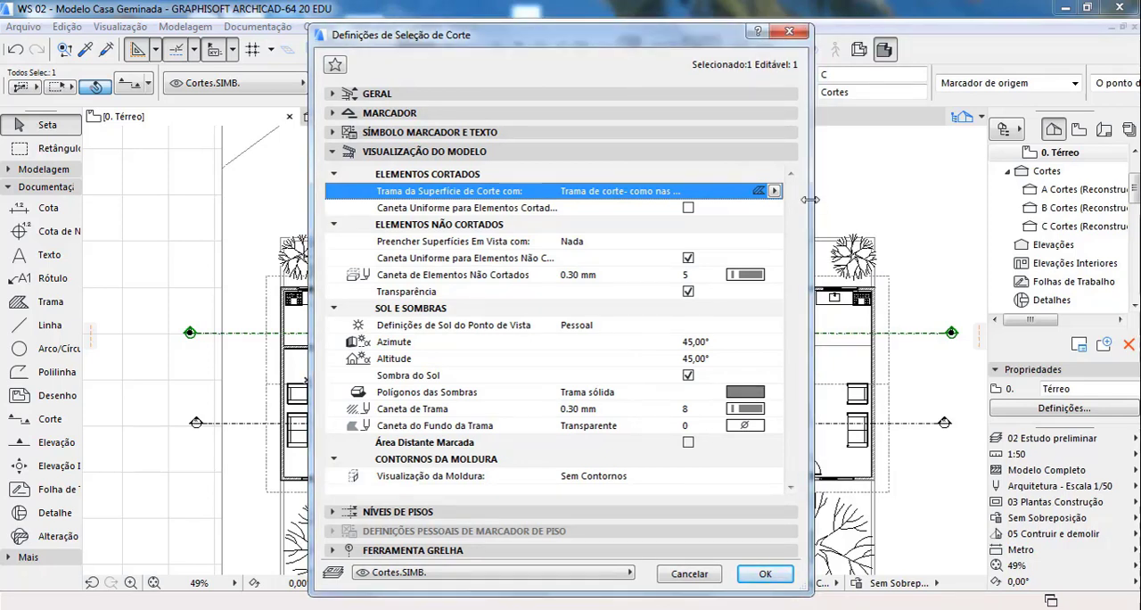
pyautogui.moveTo(813, 202); pyautogui.dragTo(902, 201)
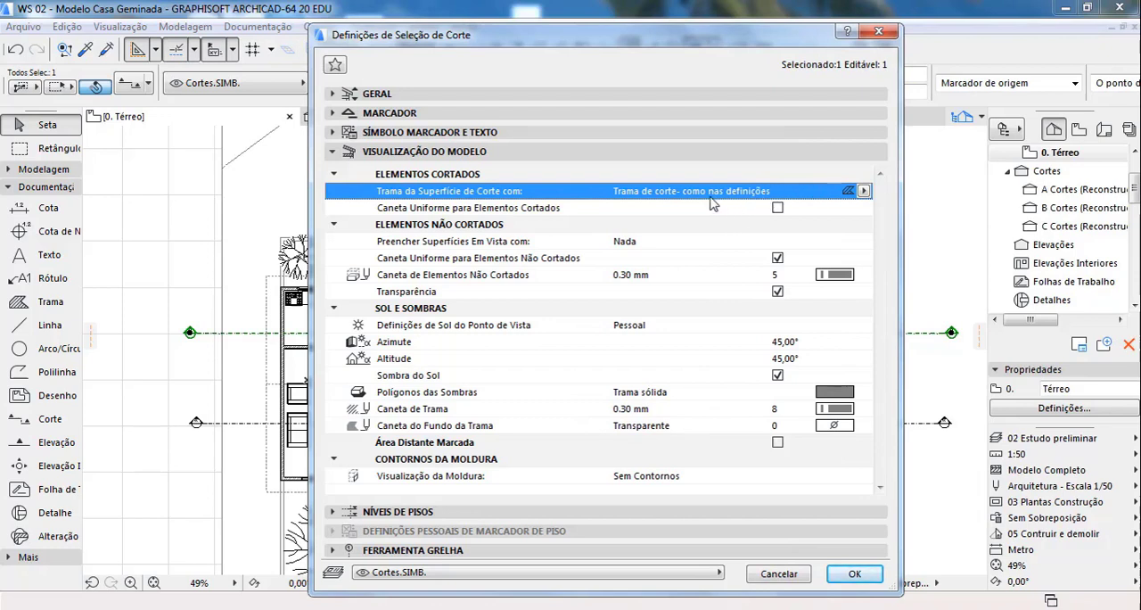
# Step: Review the fill options for cut and uncut surfaces, keeping cut surfaces on "Trama de corte- como nas definições" and uncut surfaces on Nada
pyautogui.click(863, 192)
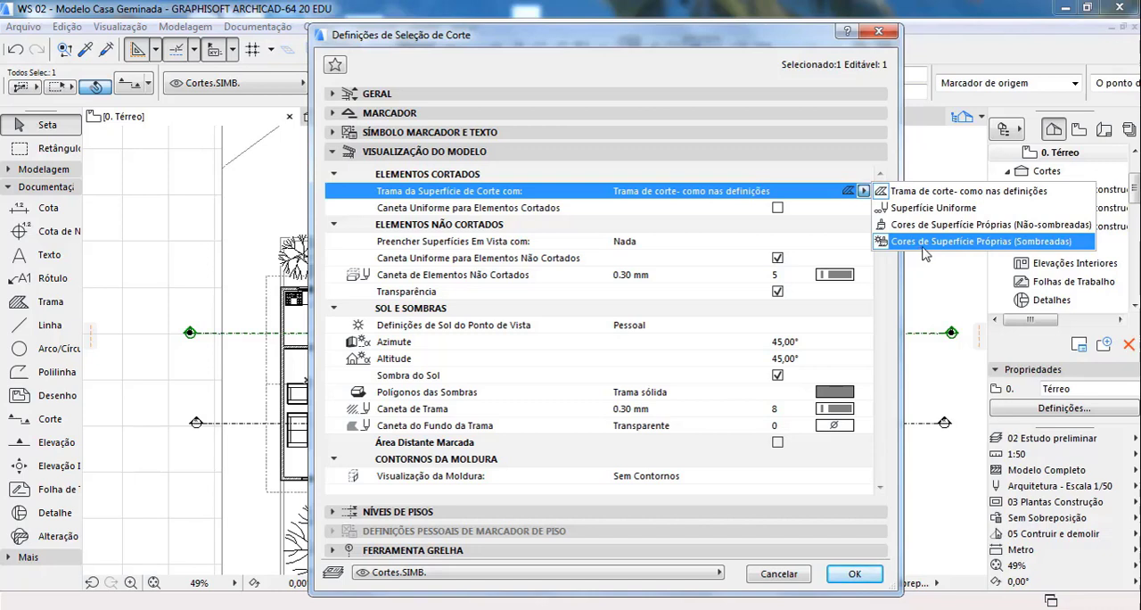
pyautogui.click(923, 198)
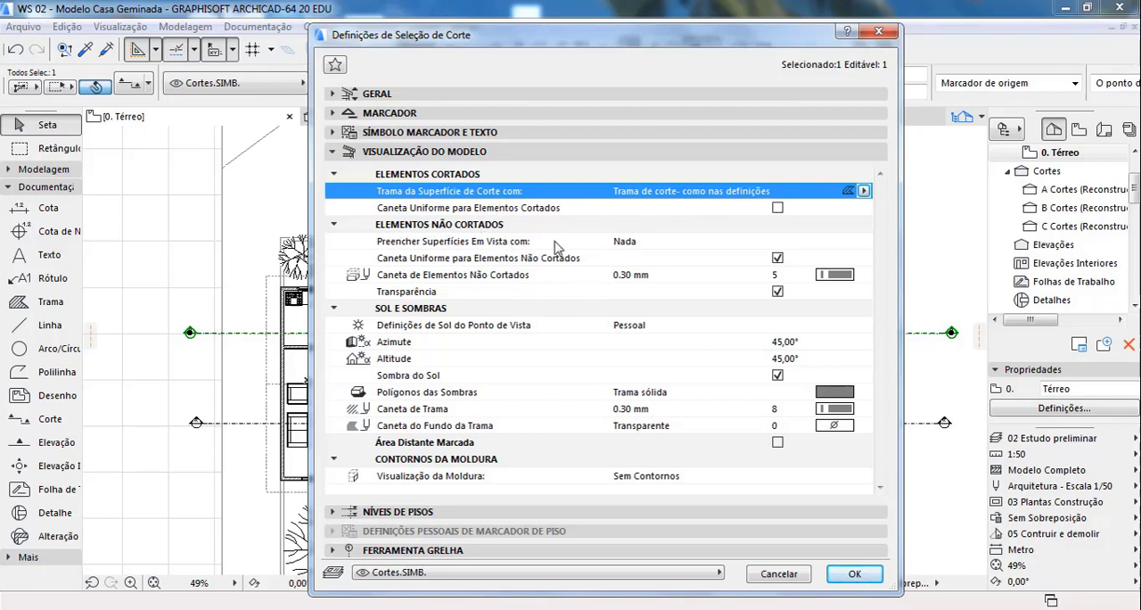
pyautogui.click(648, 244)
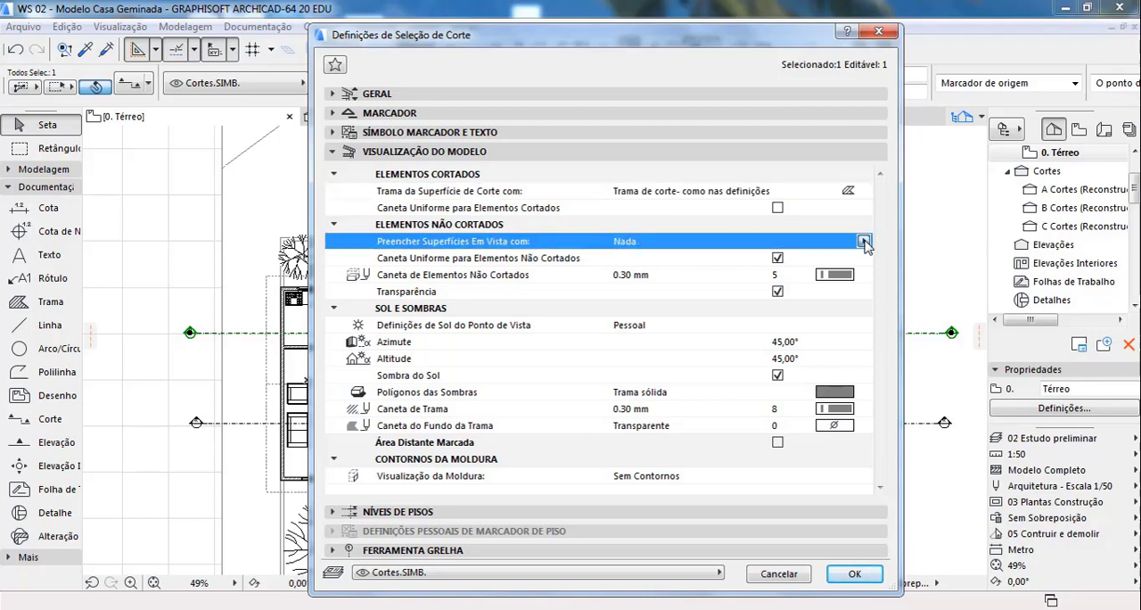
pyautogui.click(864, 241)
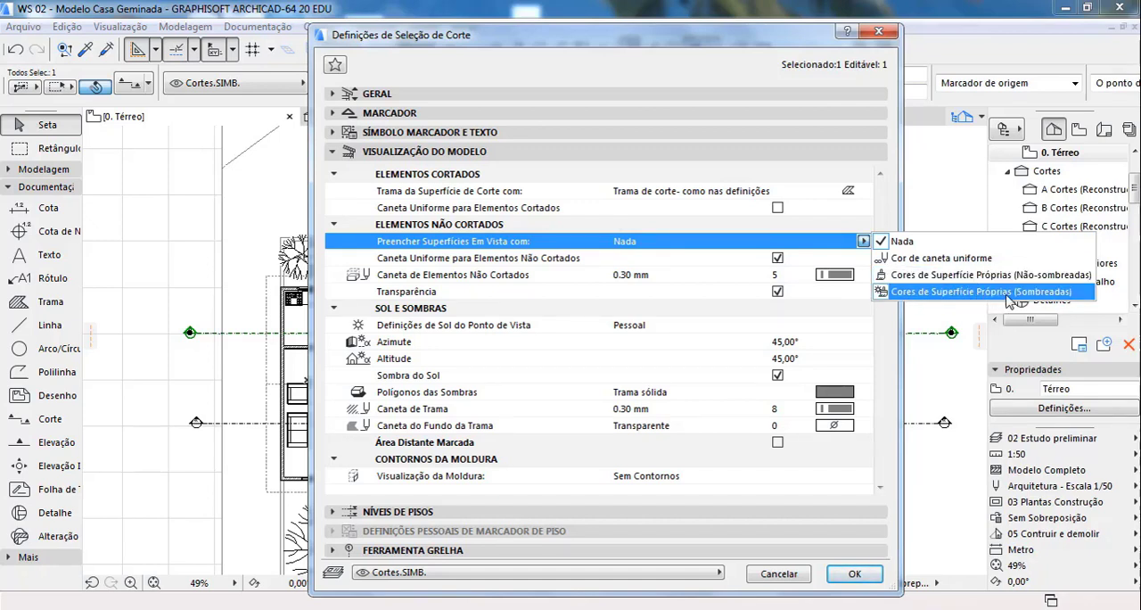
pyautogui.click(863, 242)
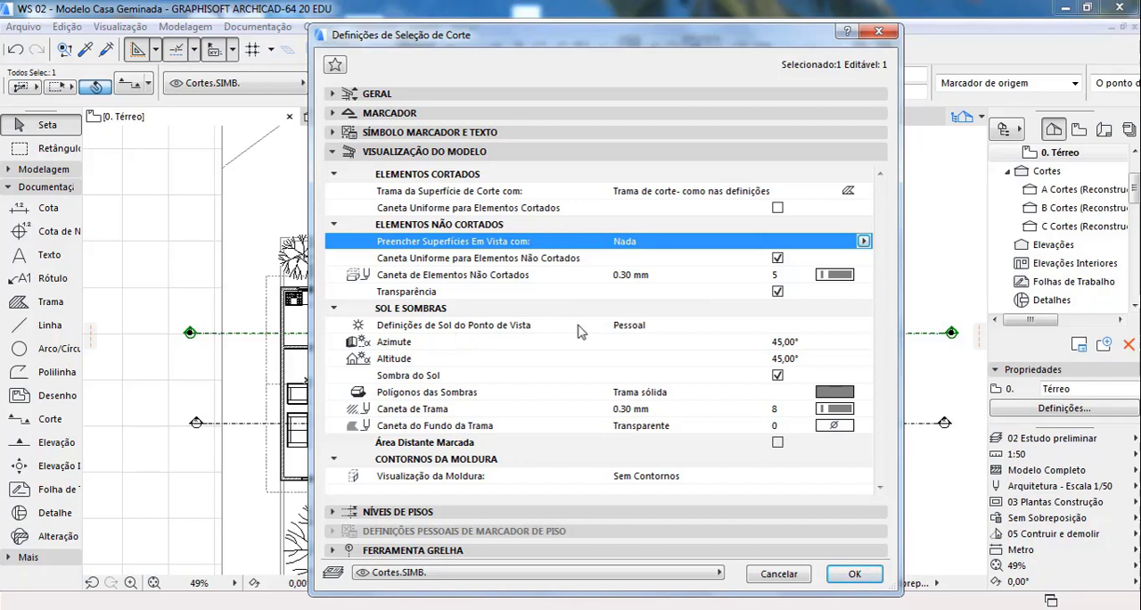
# Step: Check the sun source, azimuth and altitude options of section C, and set its shadow polygon fill to 25 %
pyautogui.click(624, 329)
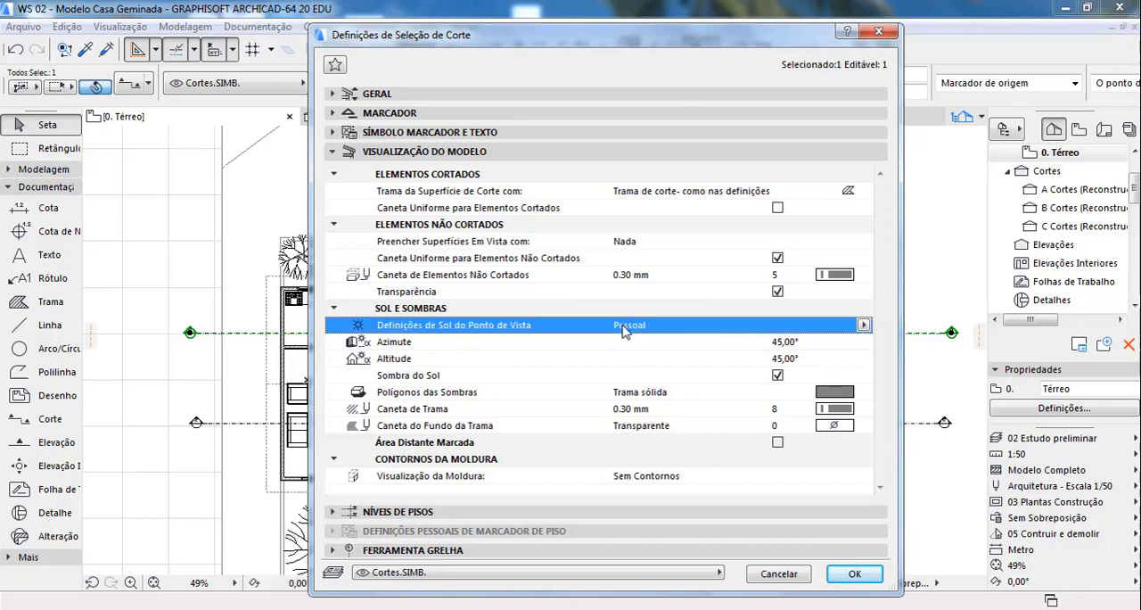
pyautogui.click(863, 324)
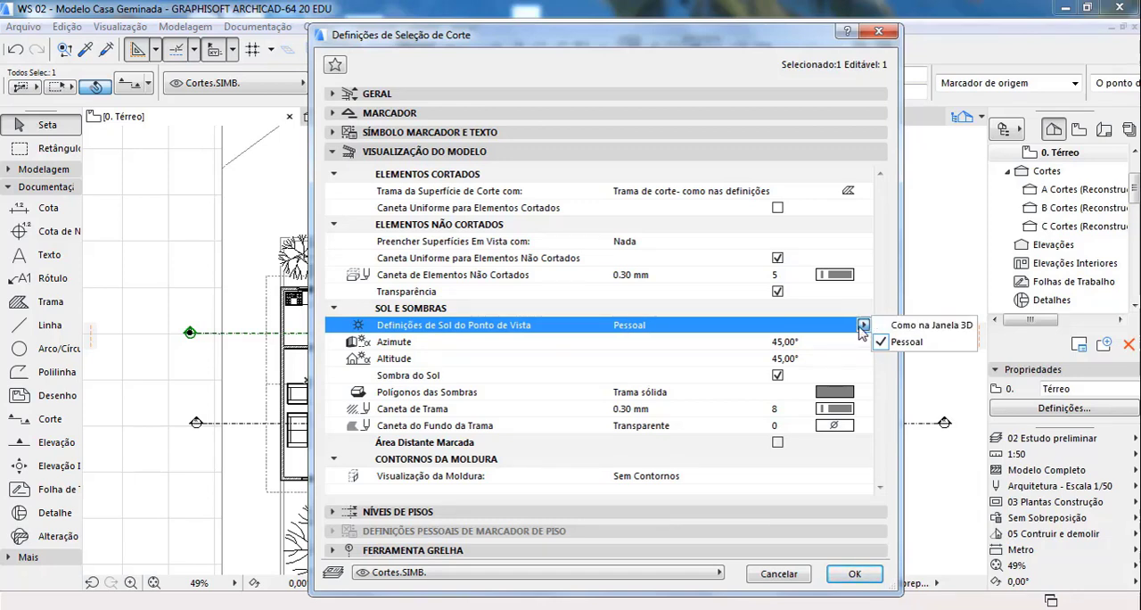
pyautogui.click(864, 326)
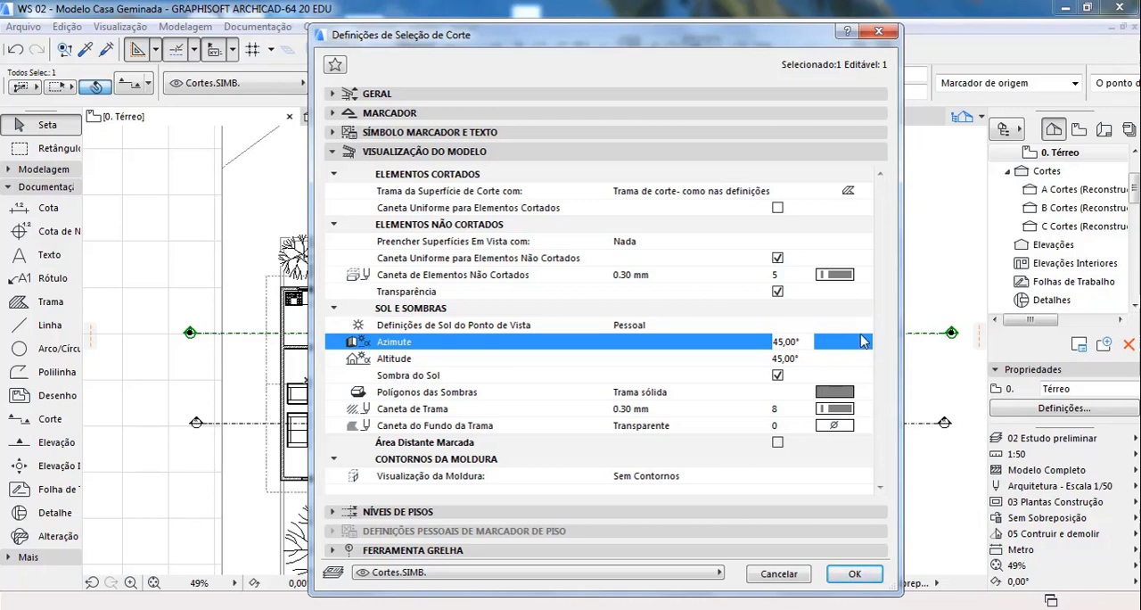
pyautogui.click(821, 361)
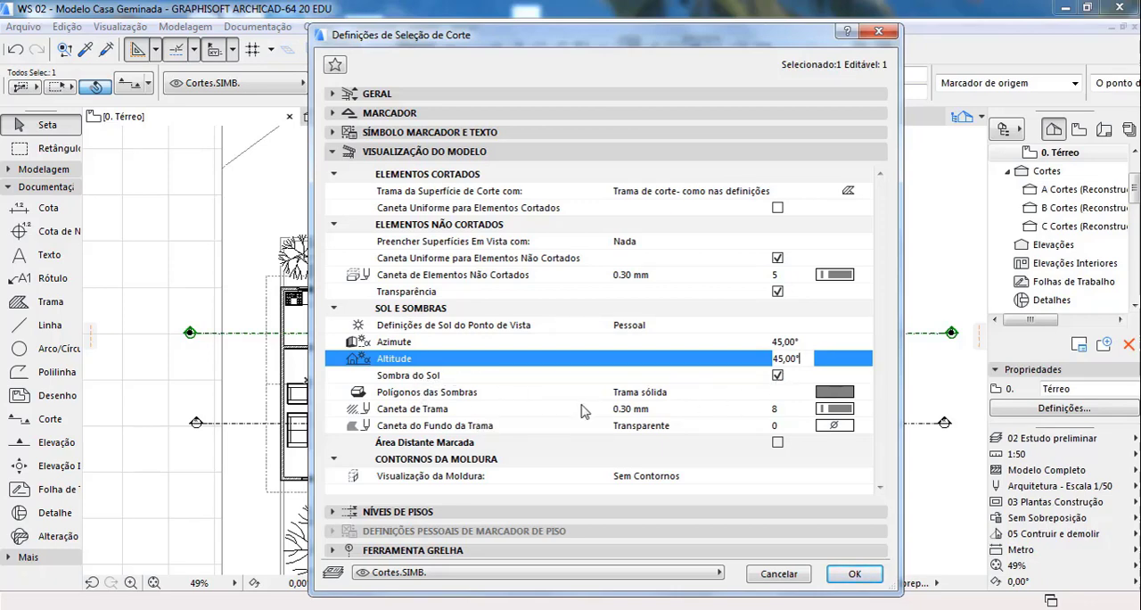
pyautogui.click(835, 393)
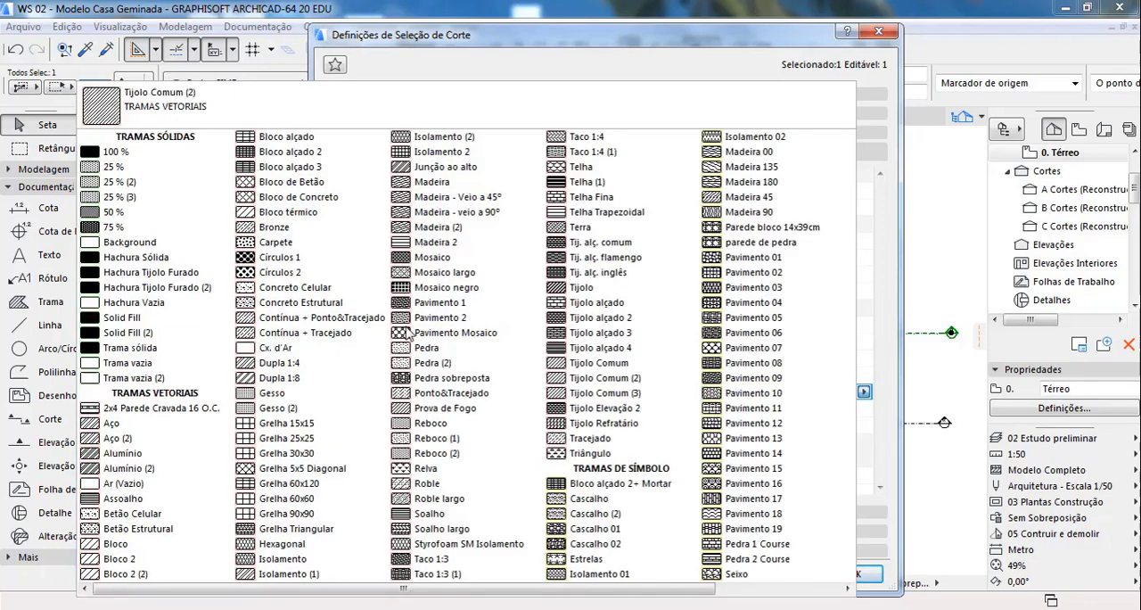
pyautogui.click(147, 166)
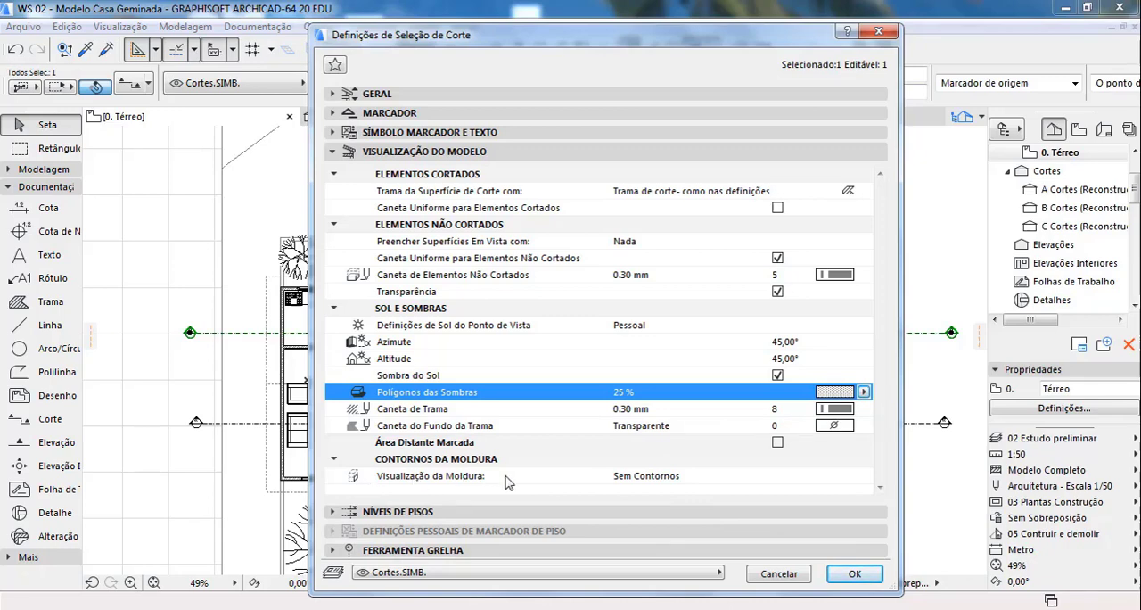
# Step: Show section C's floor level settings, keep the levels on Visualização Apenas, and turn off the markers at the left end of the level lines
pyautogui.click(762, 513)
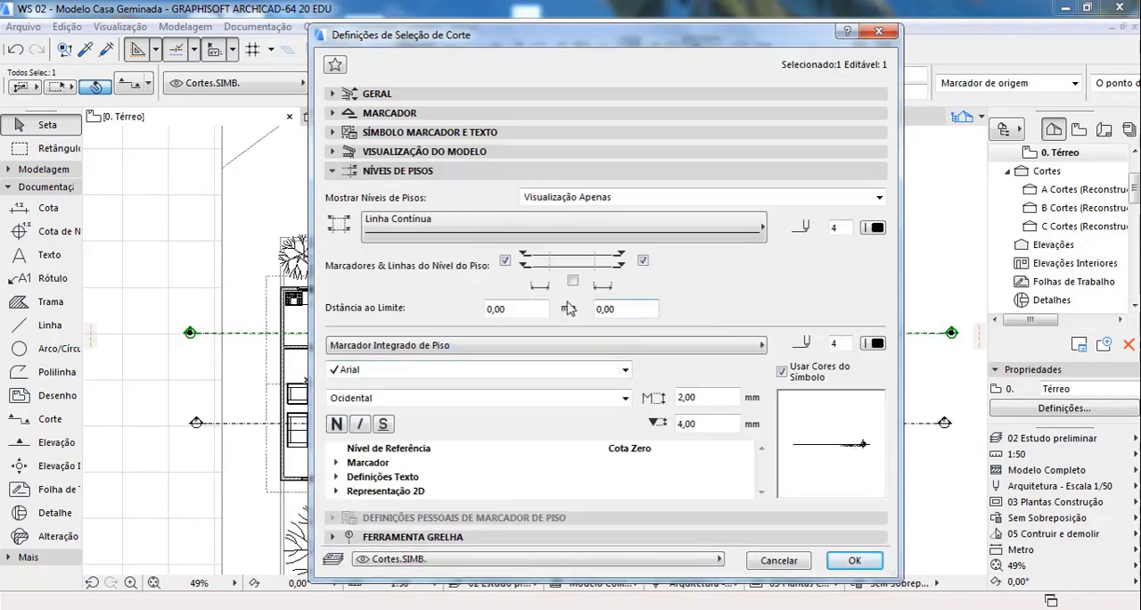
pyautogui.click(585, 198)
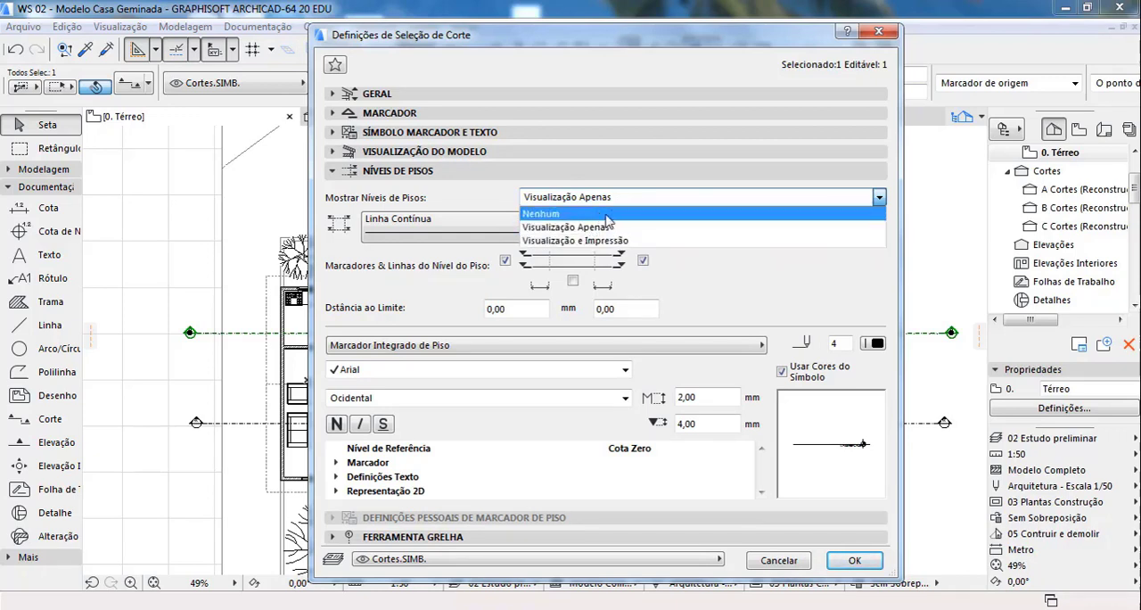
pyautogui.click(510, 202)
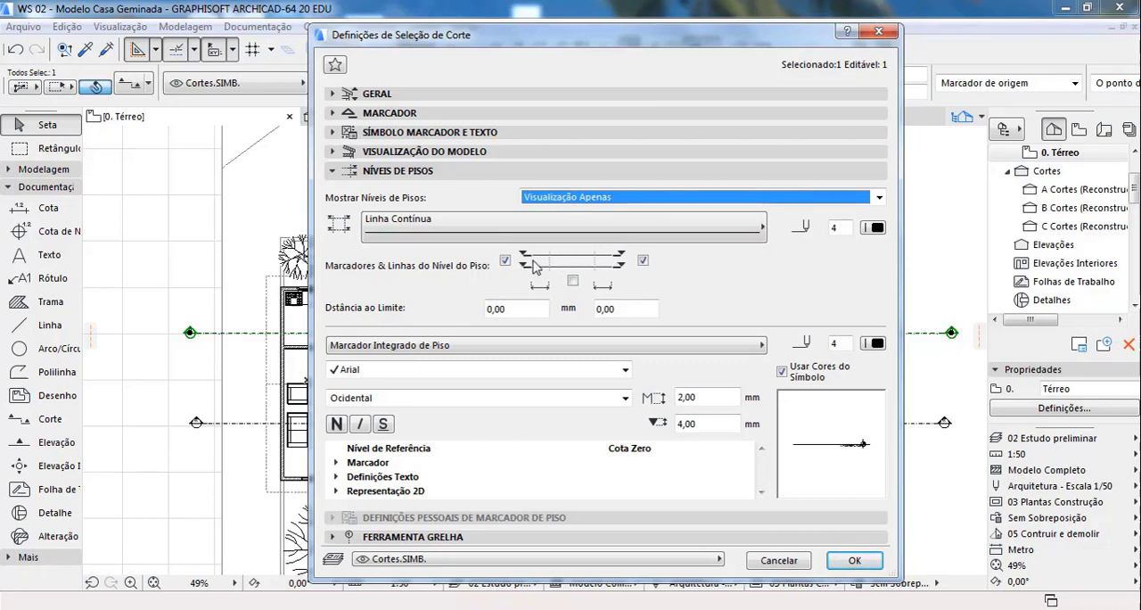
pyautogui.click(504, 261)
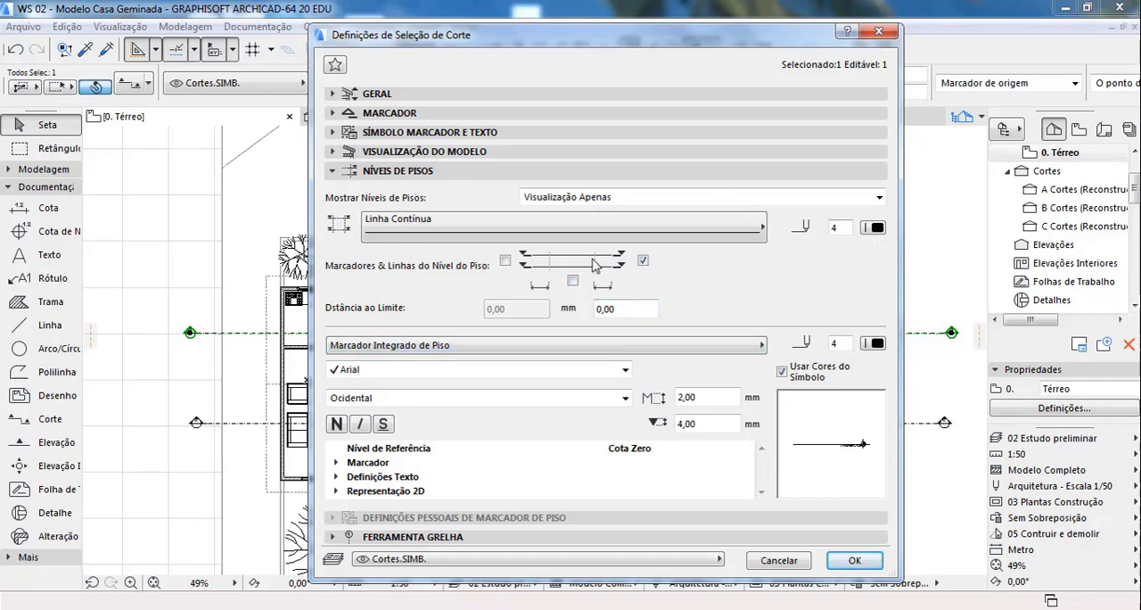
# Step: Review the available floor marker types and the reference level options, keeping Marcador Integrado de Piso and Cota Zero
pyautogui.click(580, 345)
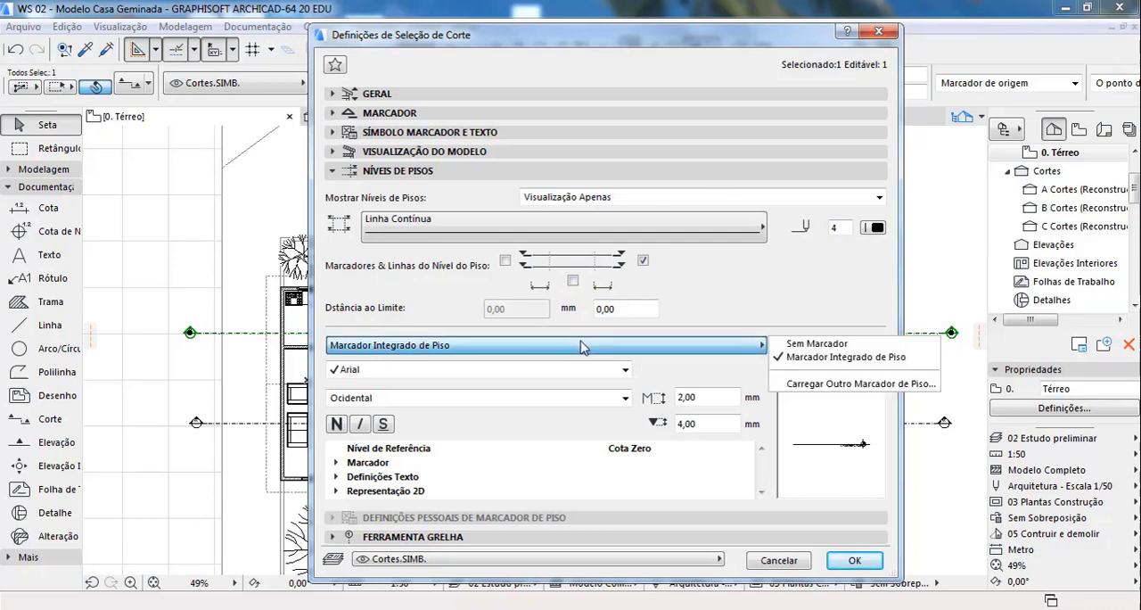
pyautogui.click(581, 345)
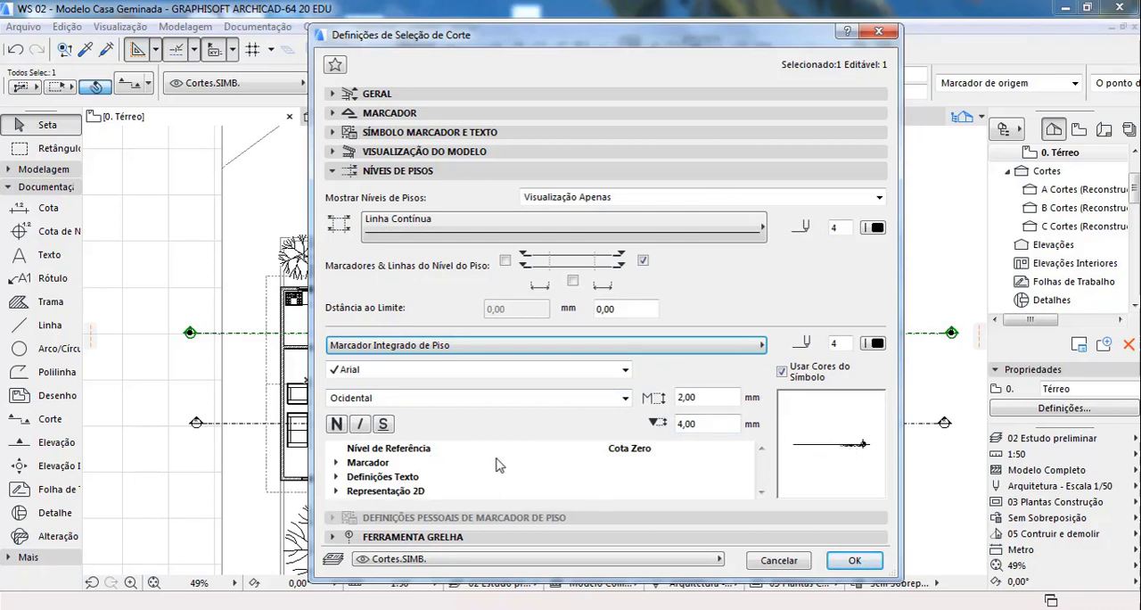
pyautogui.click(686, 449)
pyautogui.click(747, 448)
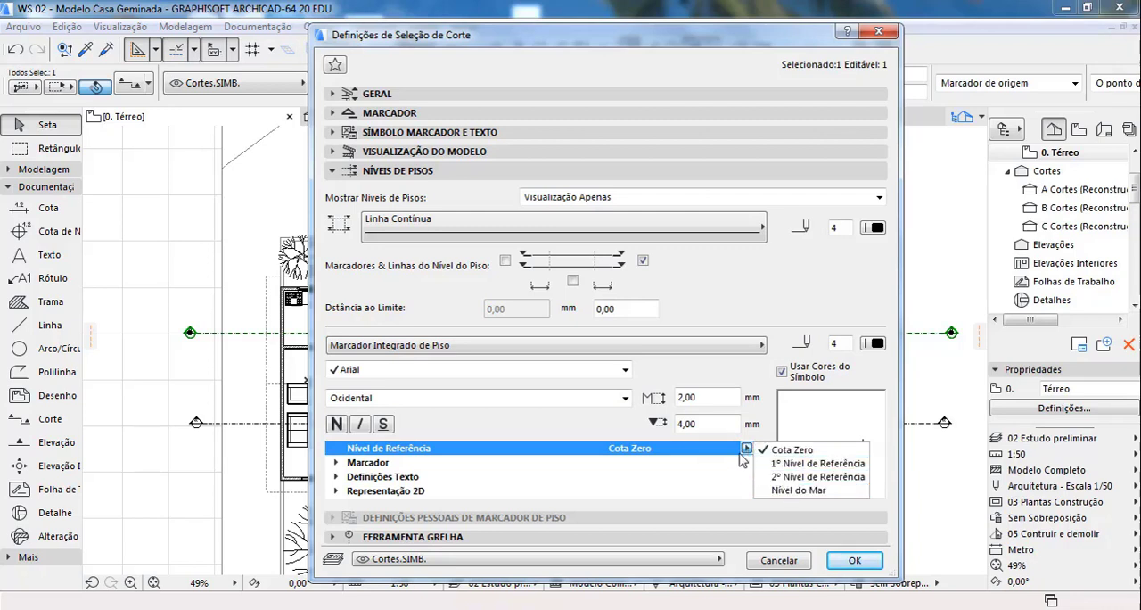
pyautogui.click(756, 452)
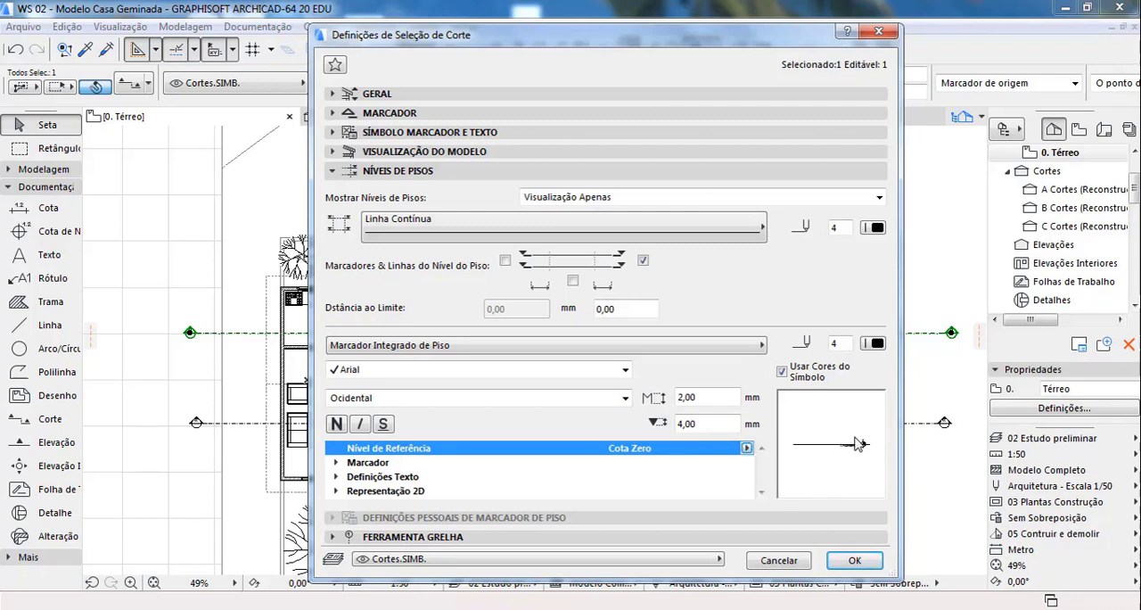
# Step: Examine the floor marker's parameters, including the Mostrar topo do Marcador option, and recheck the available marker types
pyautogui.click(338, 464)
pyautogui.click(337, 463)
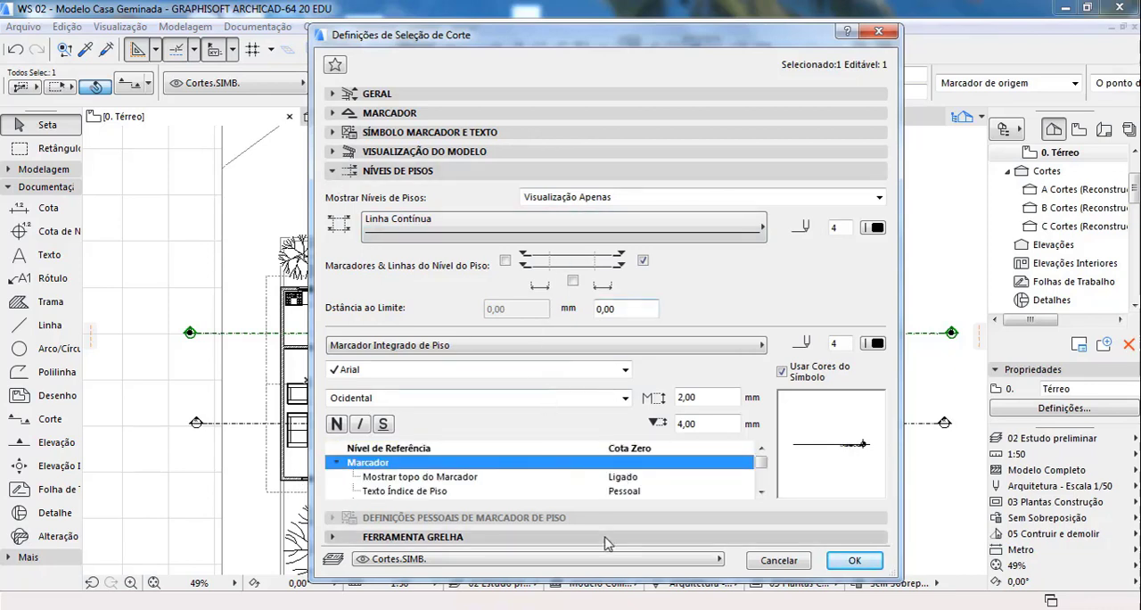
pyautogui.scroll(-1, 560, 482)
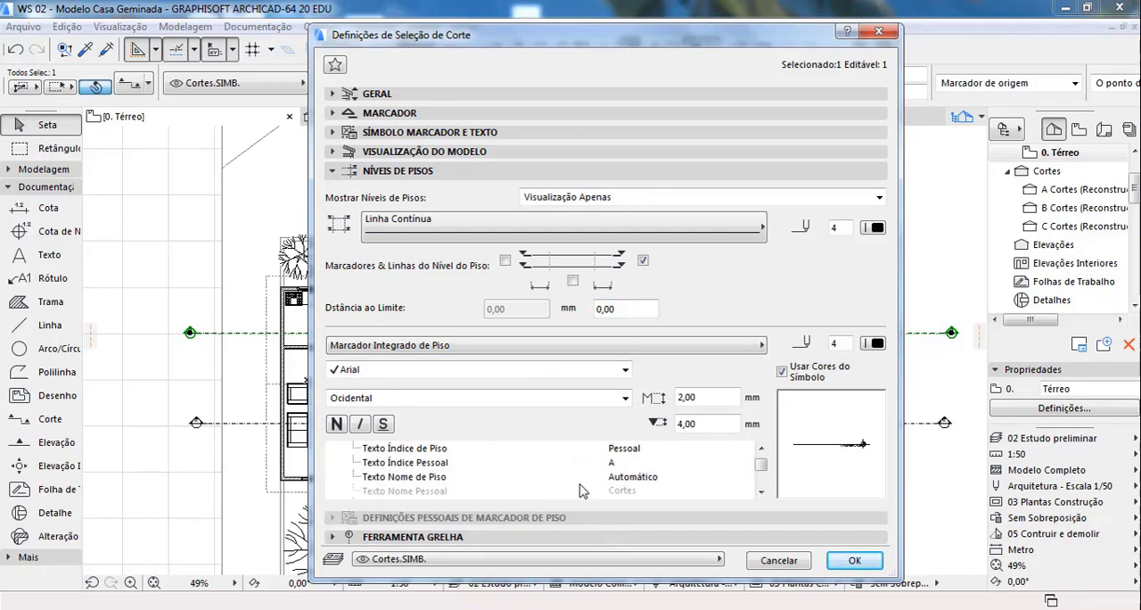
pyautogui.scroll(1, 589, 486)
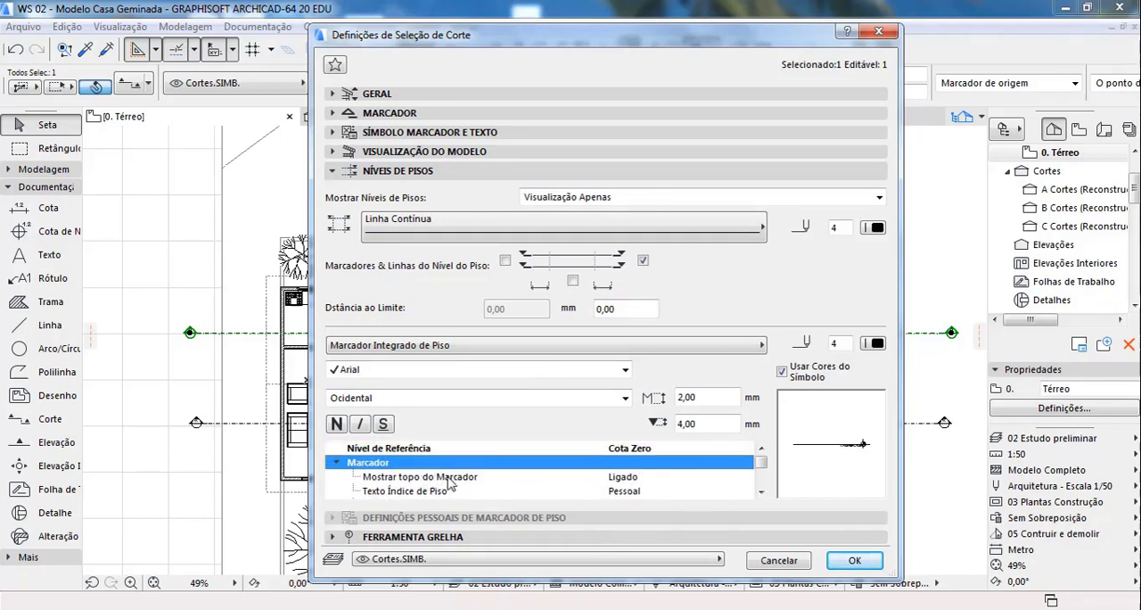
pyautogui.click(674, 478)
pyautogui.click(747, 477)
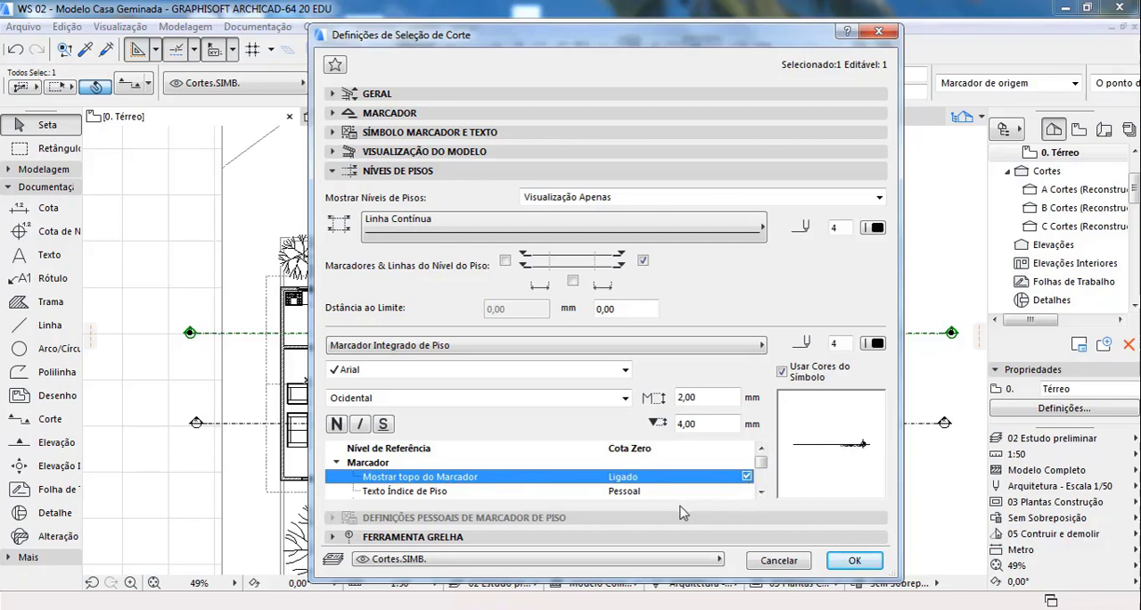
pyautogui.scroll(-3, 671, 496)
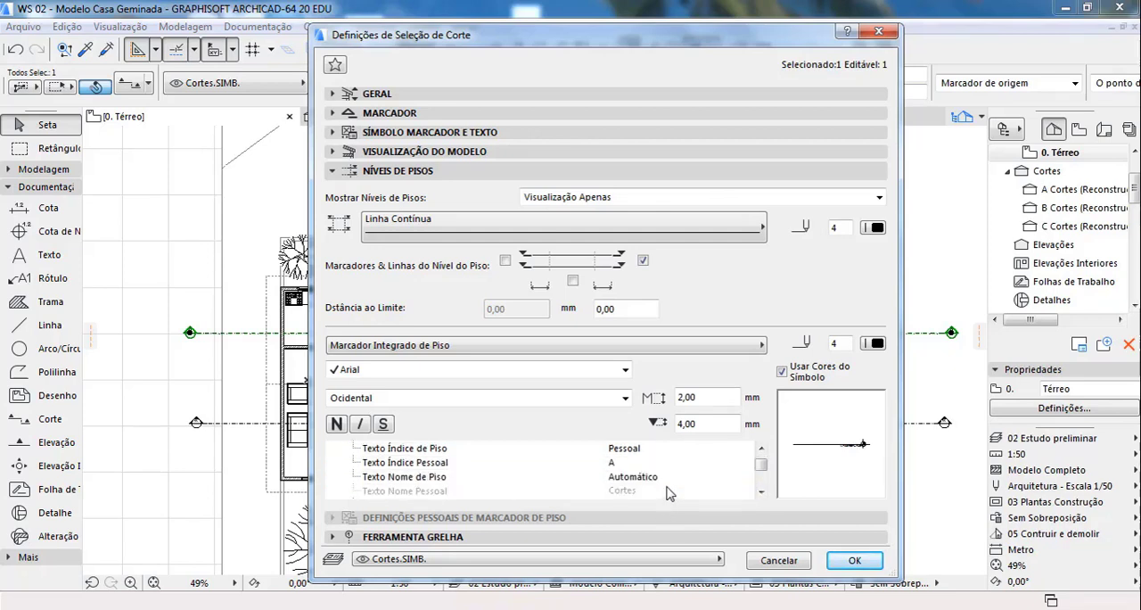
pyautogui.click(606, 346)
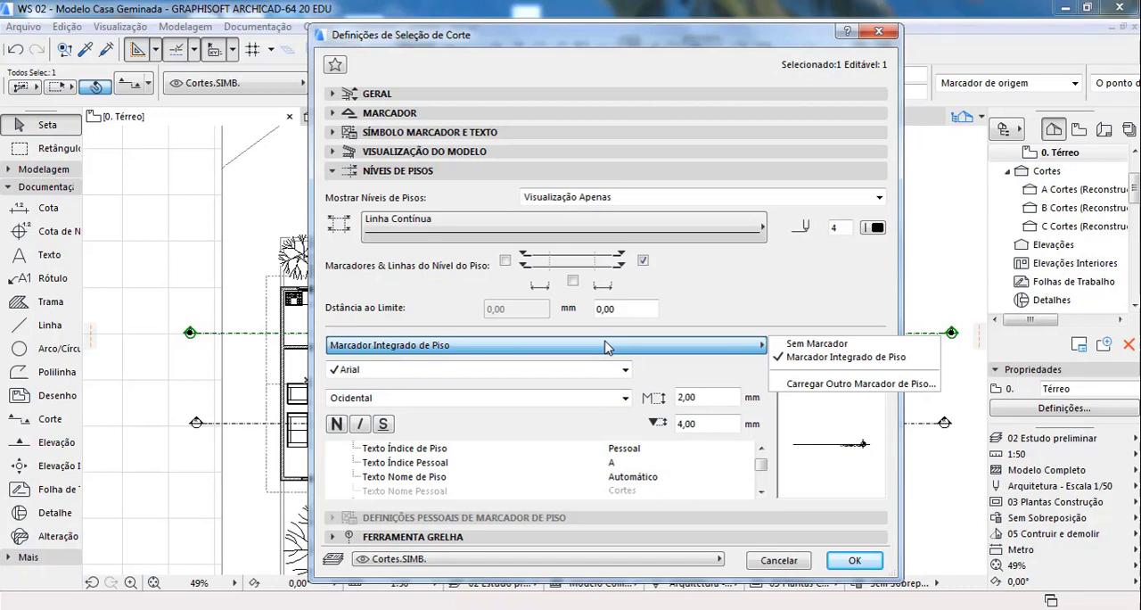
pyautogui.click(606, 346)
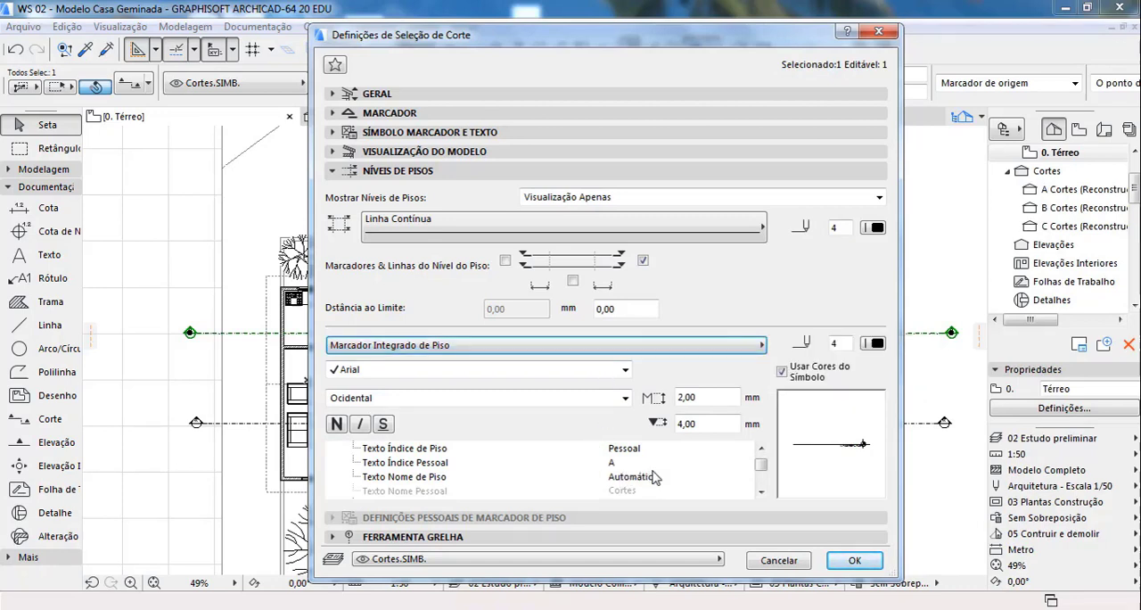
# Step: Try Nenhuma for the floor marker's Texto Índice de Piso, and set it to Automático
pyautogui.scroll(1, 767, 465)
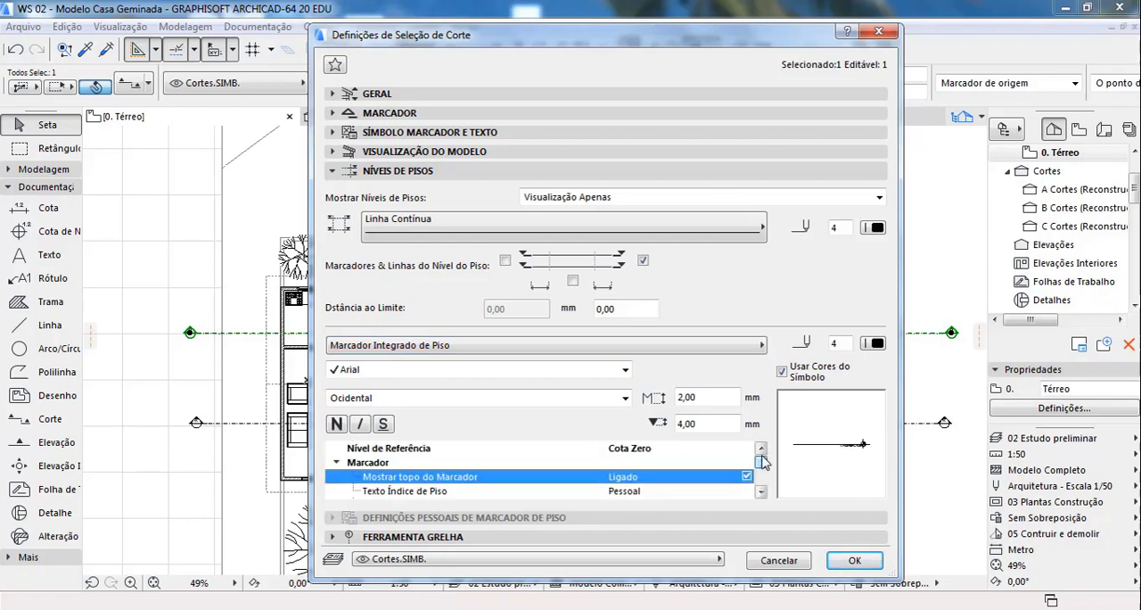
pyautogui.click(701, 493)
pyautogui.click(747, 491)
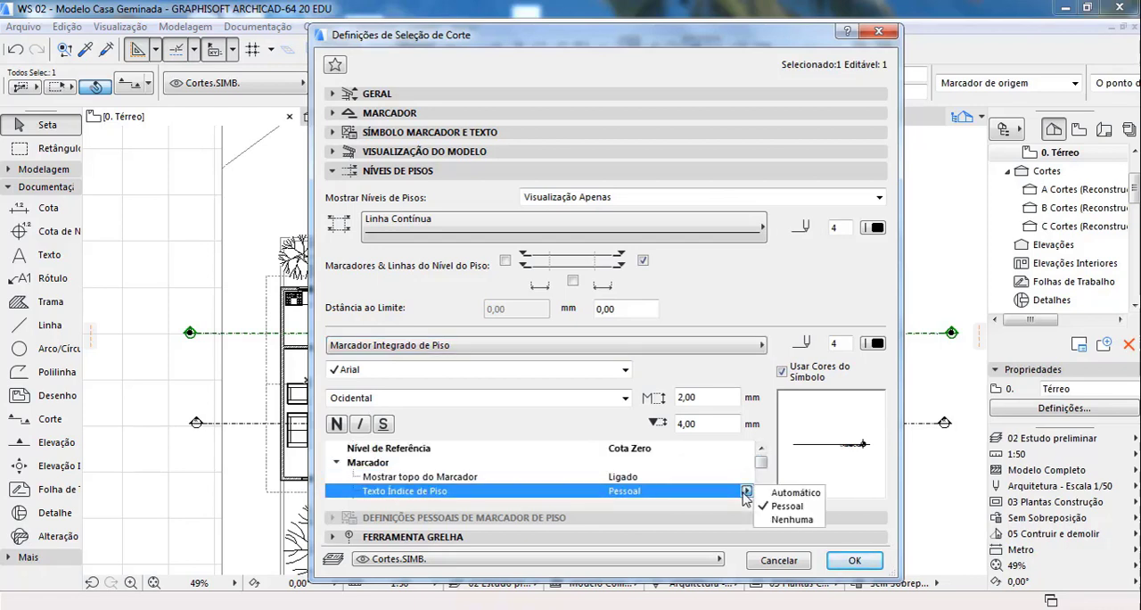
pyautogui.click(785, 519)
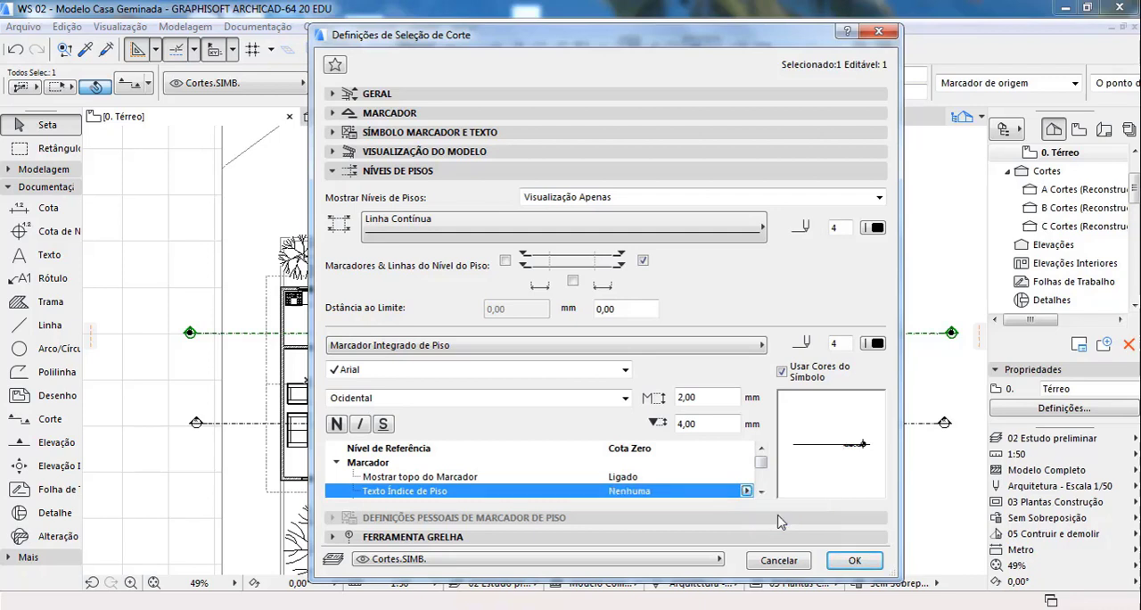
pyautogui.click(747, 492)
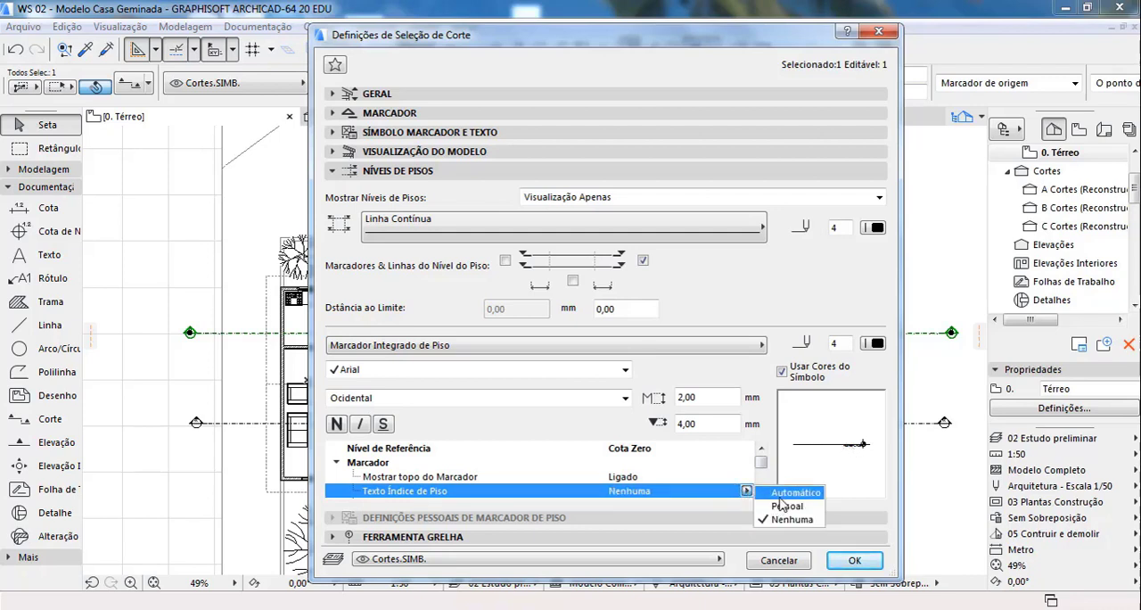
pyautogui.click(783, 493)
# Step: Try Nenhuma for the floor marker's Texto Nome de Piso, and set it back to Automático
pyautogui.scroll(-3, 761, 490)
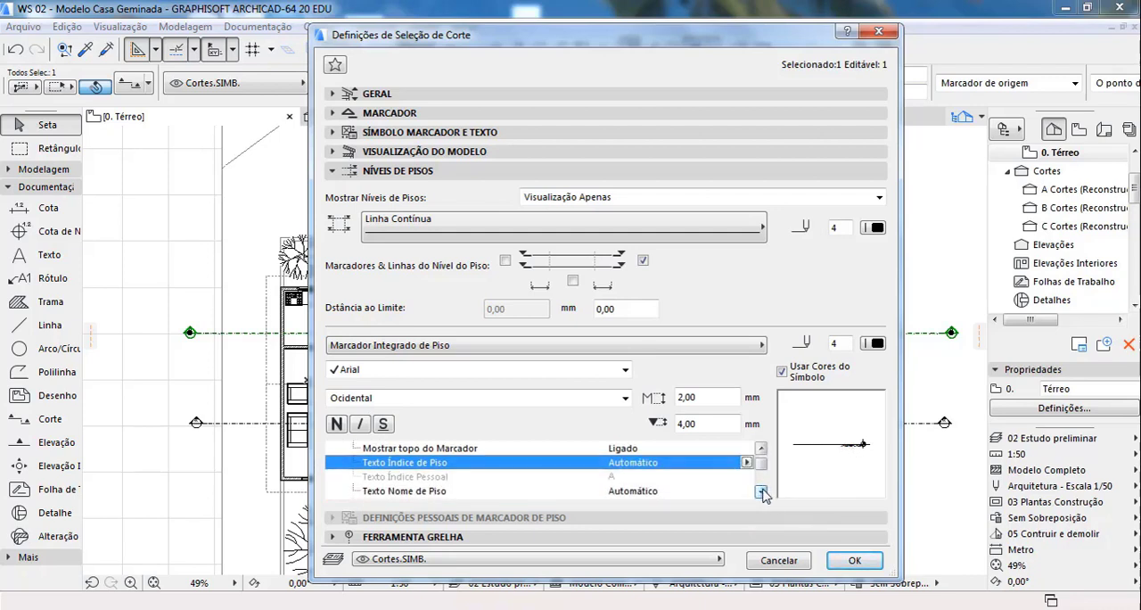
pyautogui.click(696, 479)
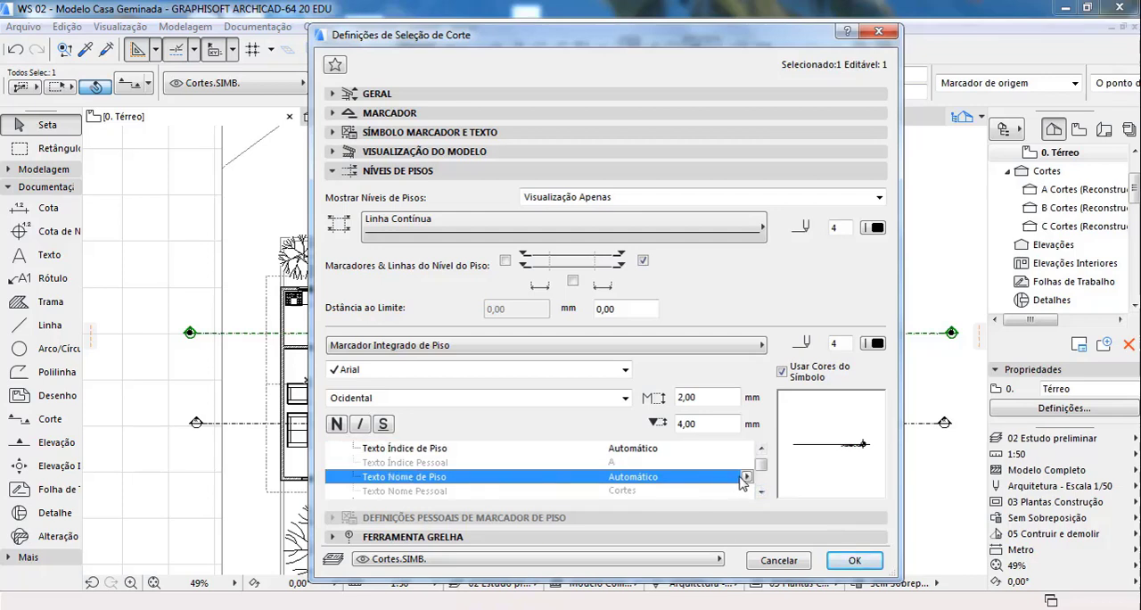
pyautogui.click(746, 477)
pyautogui.click(783, 506)
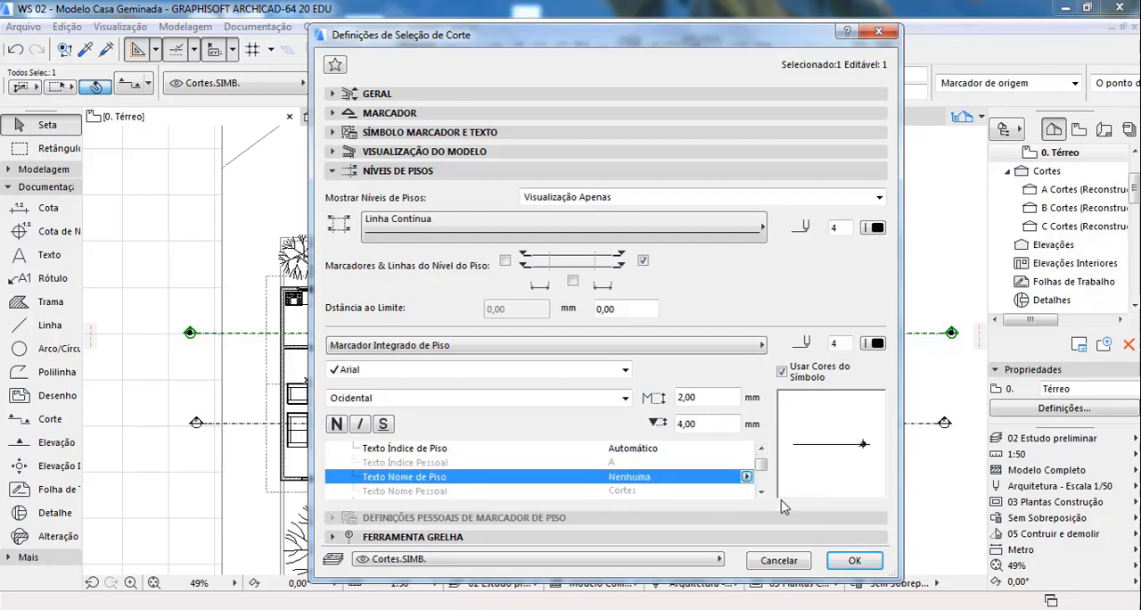
pyautogui.click(746, 477)
pyautogui.click(784, 475)
# Step: Try Nenhuma for the floor marker's Texto Elevação de Piso, and set it back to Pessoal
pyautogui.click(761, 492)
pyautogui.click(761, 492)
pyautogui.click(761, 491)
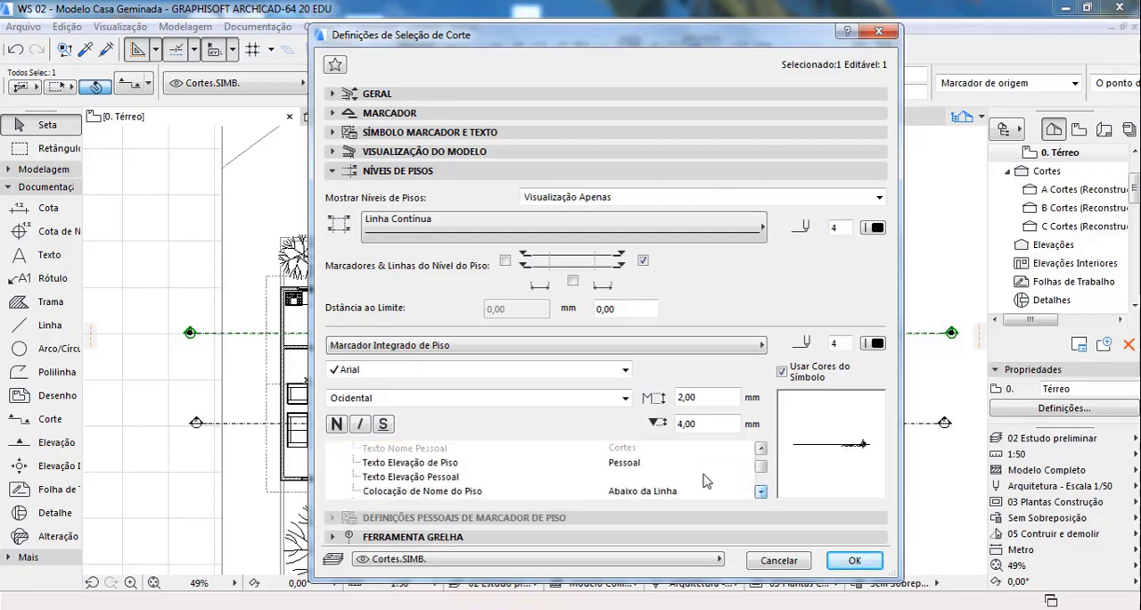
pyautogui.click(702, 463)
pyautogui.click(745, 464)
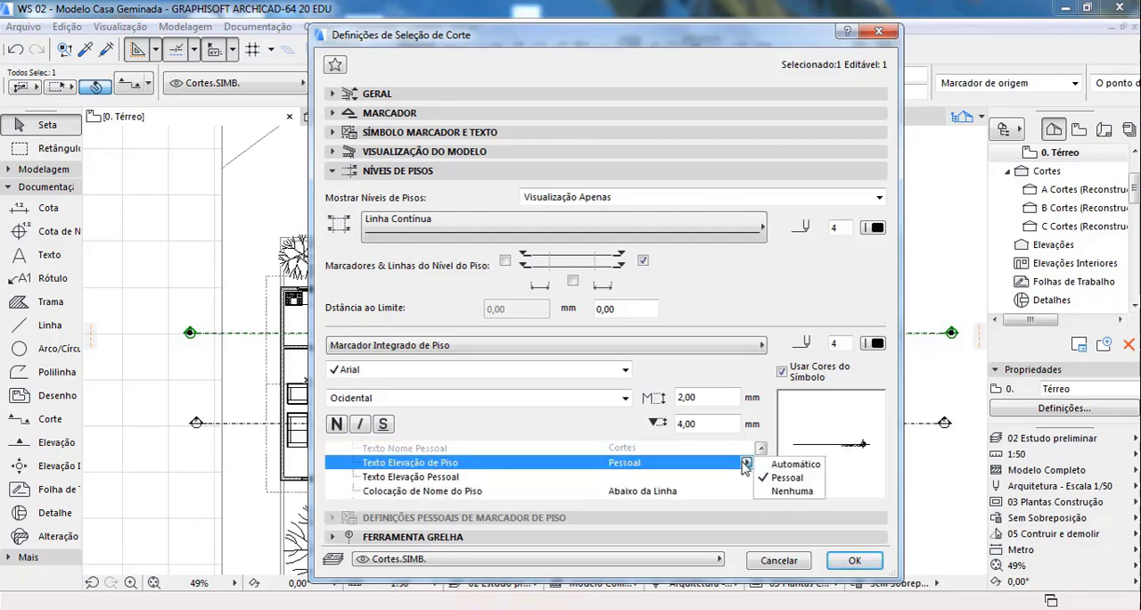
pyautogui.click(784, 492)
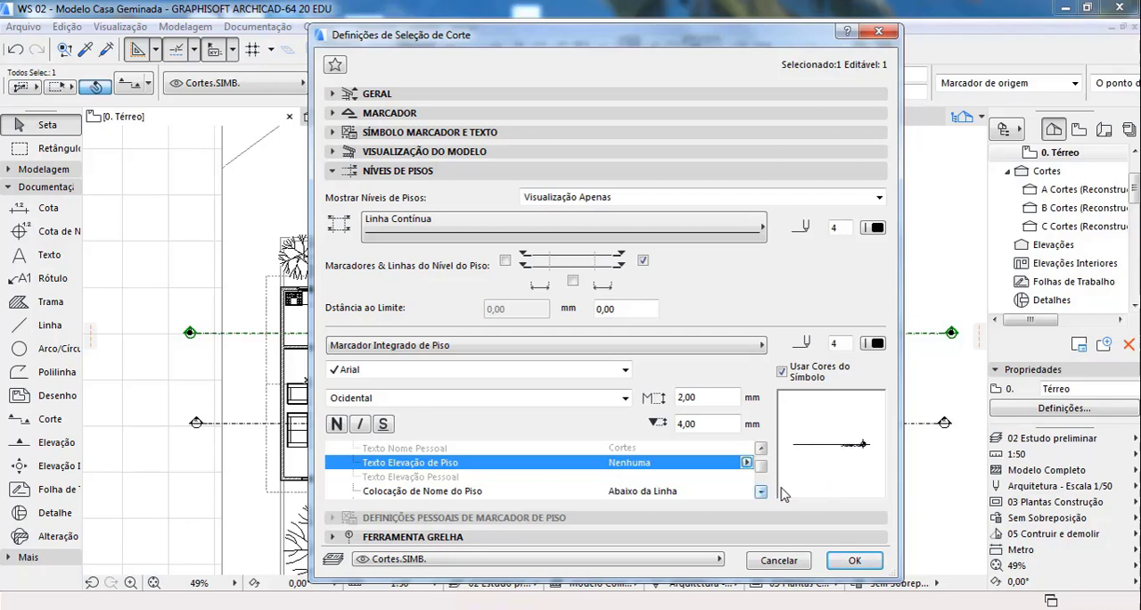
pyautogui.click(746, 463)
pyautogui.click(780, 477)
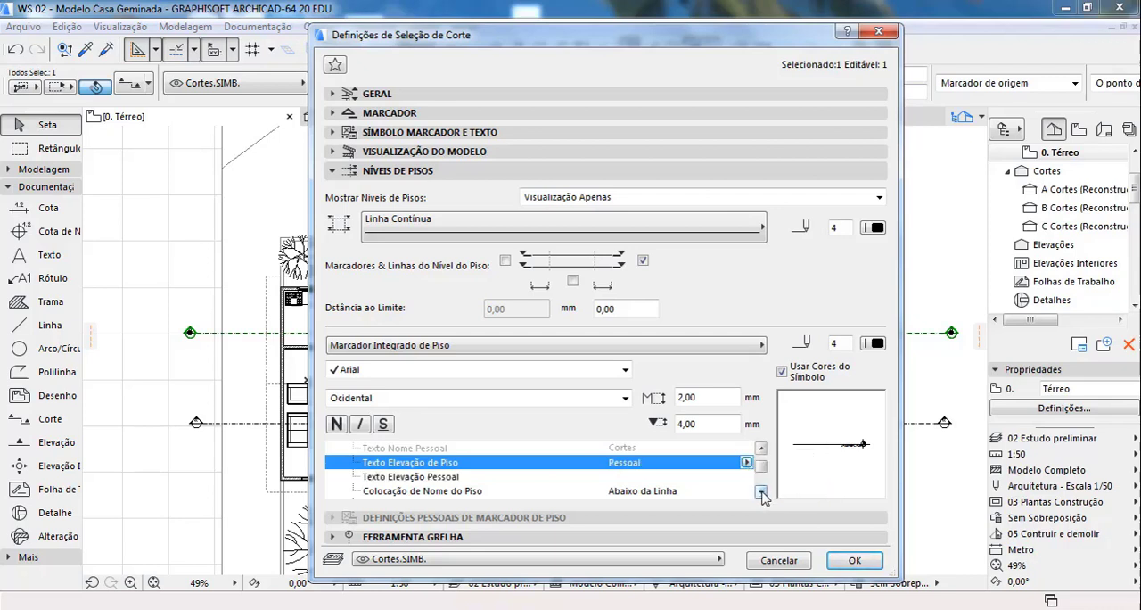
# Step: Try placing the floor name Na Linha, and restore its placement to Abaixo da Linha
pyautogui.click(760, 493)
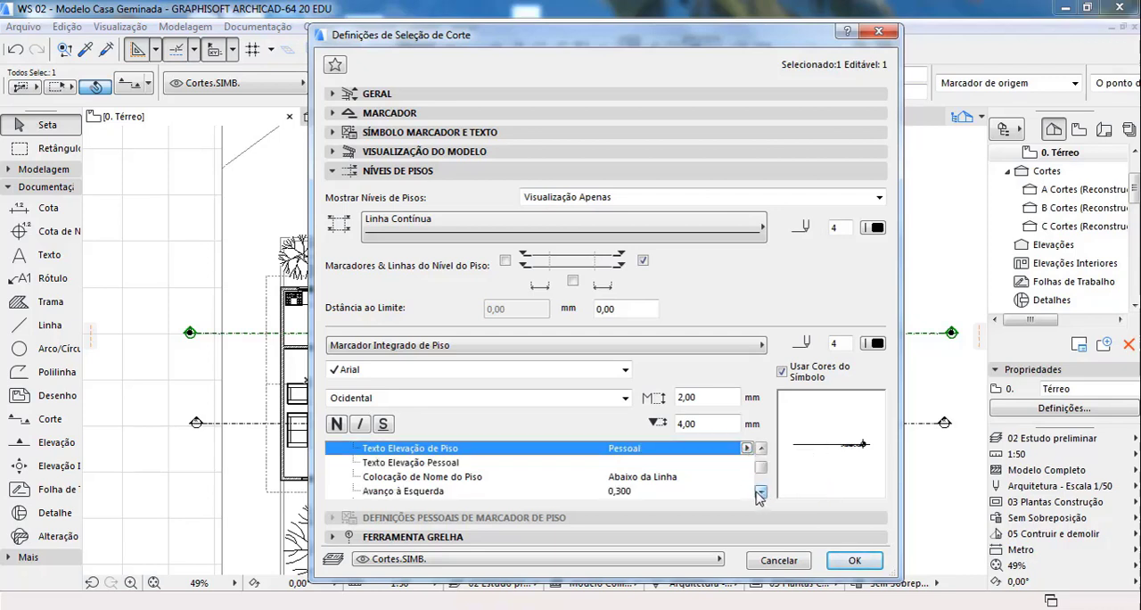
pyautogui.click(689, 480)
pyautogui.click(747, 477)
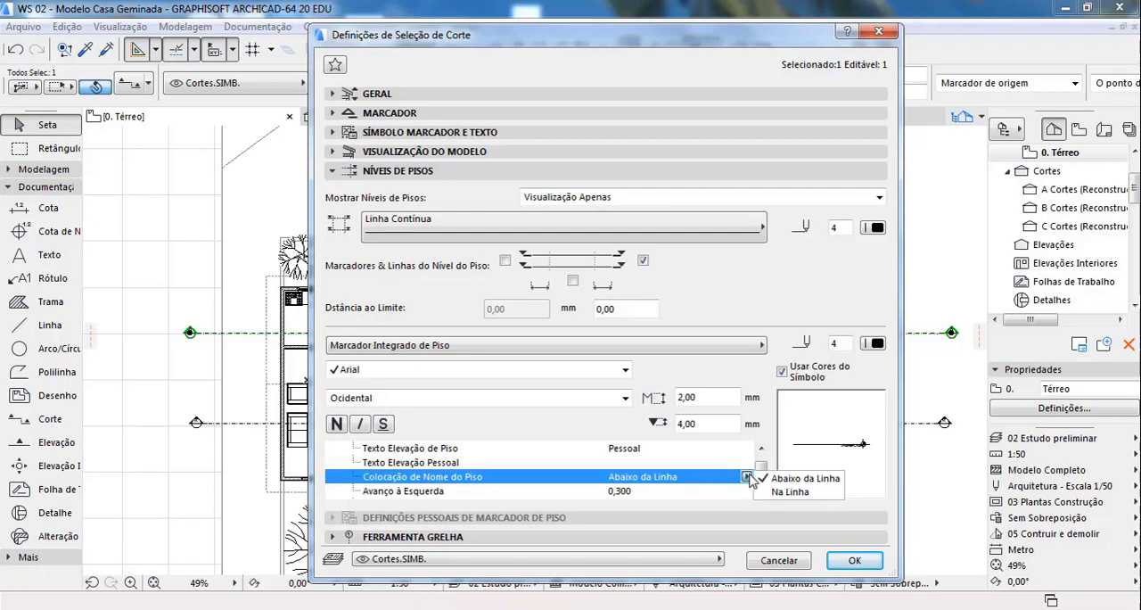
pyautogui.click(787, 491)
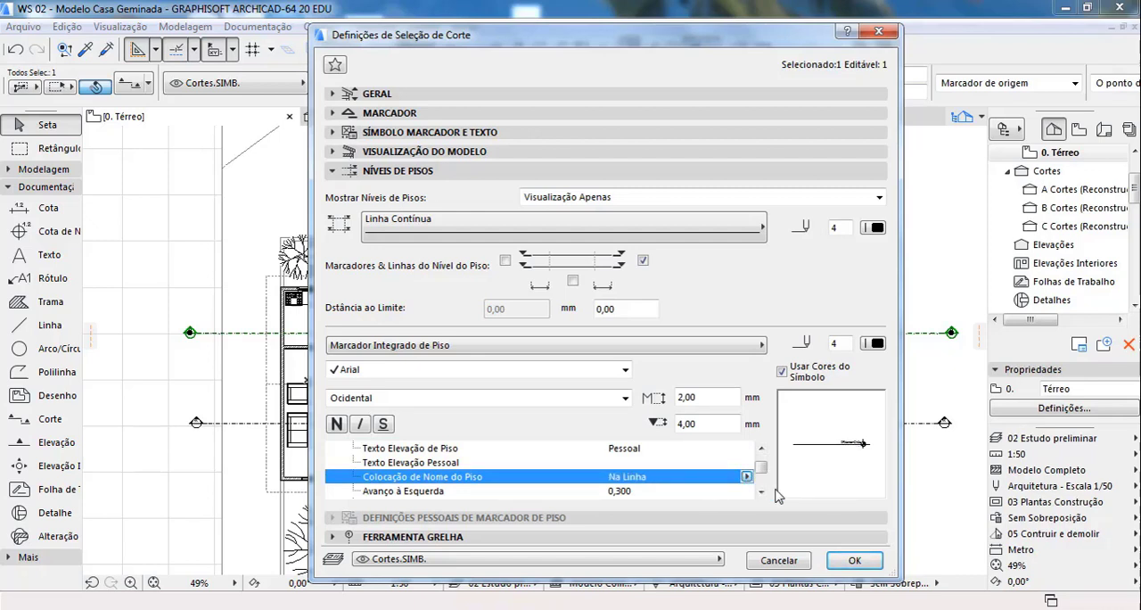
pyautogui.click(763, 492)
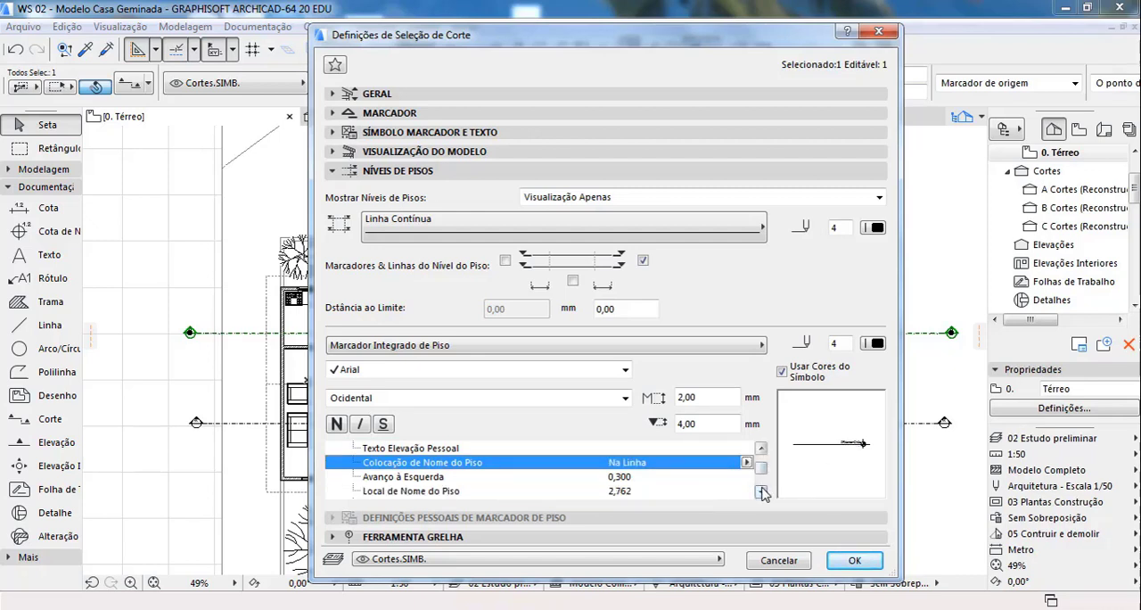
pyautogui.click(763, 492)
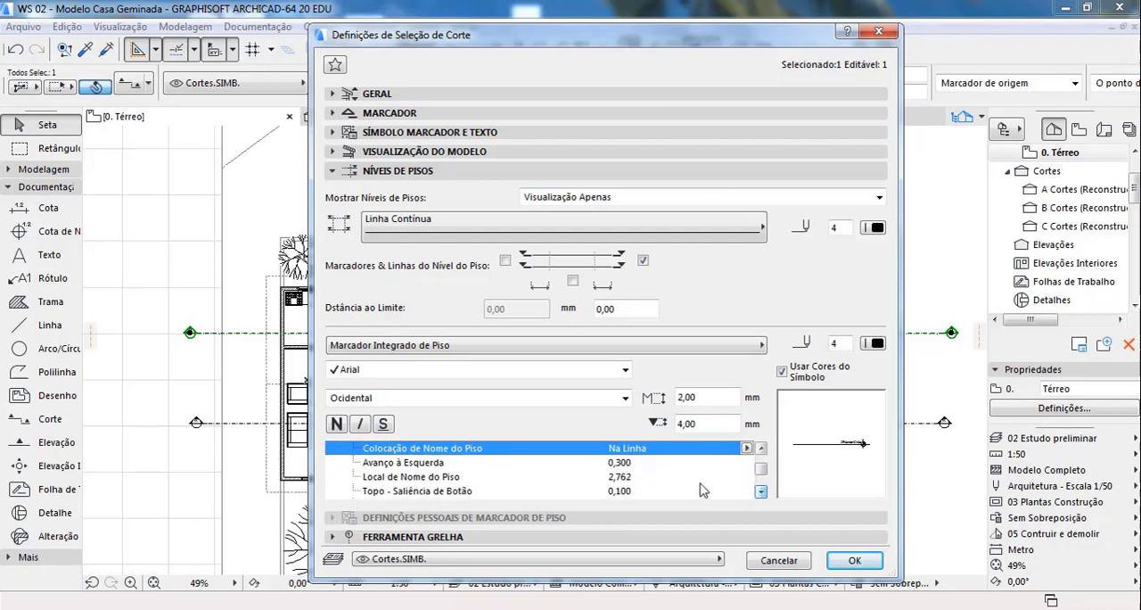
pyautogui.click(746, 448)
pyautogui.click(784, 448)
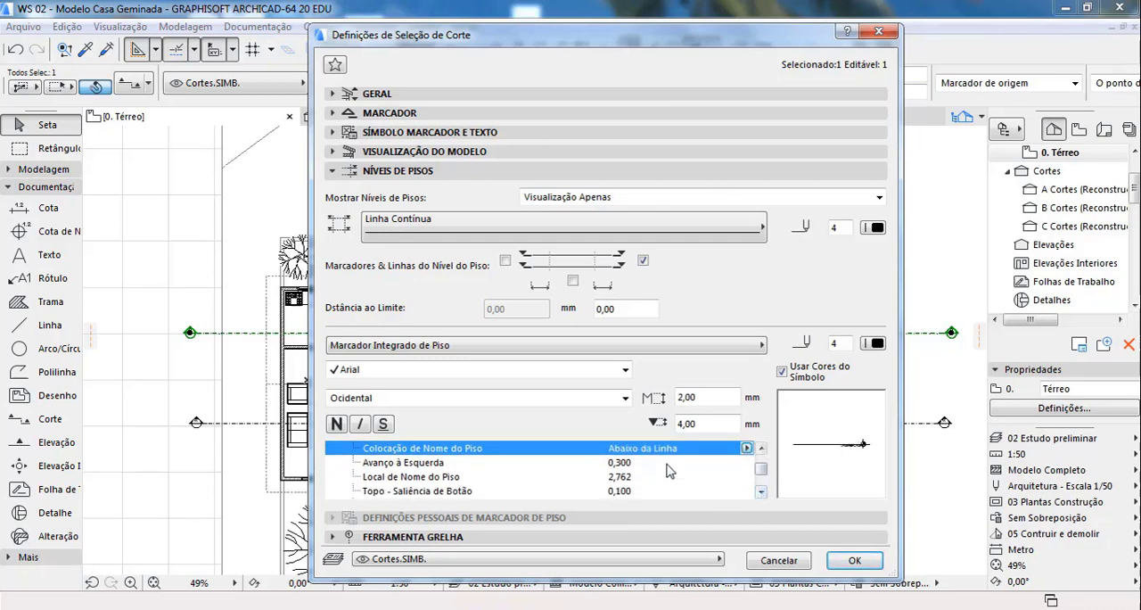
# Step: Examine the remaining floor marker parameters, from the offsets and line lengths to the fill and pen options
pyautogui.click(761, 492)
pyautogui.click(760, 492)
pyautogui.click(761, 492)
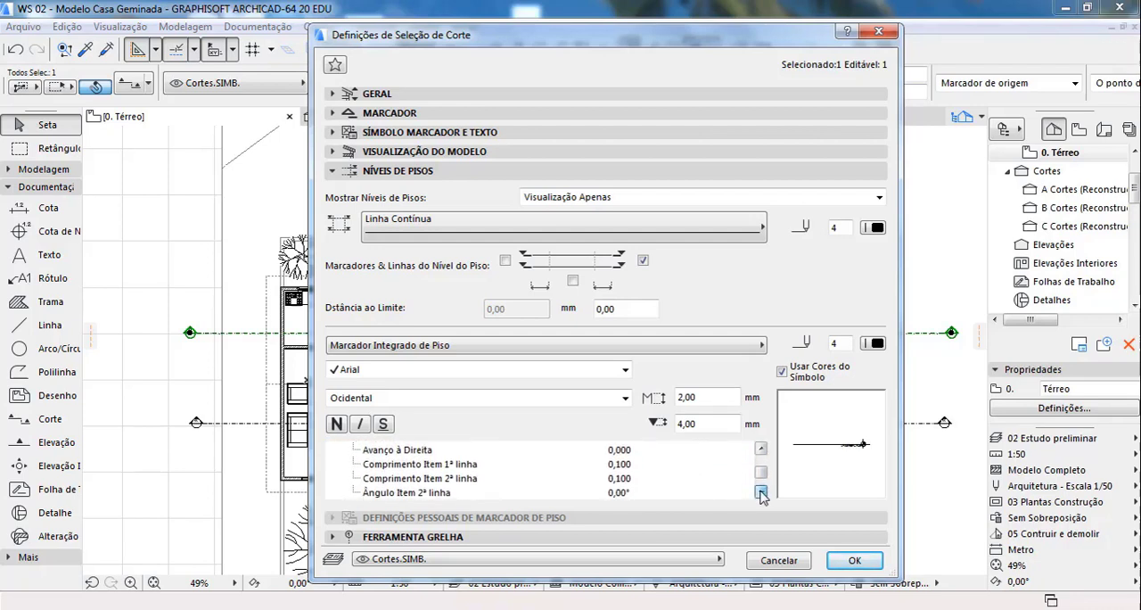
pyautogui.click(760, 492)
pyautogui.click(761, 491)
pyautogui.click(760, 492)
pyautogui.click(761, 491)
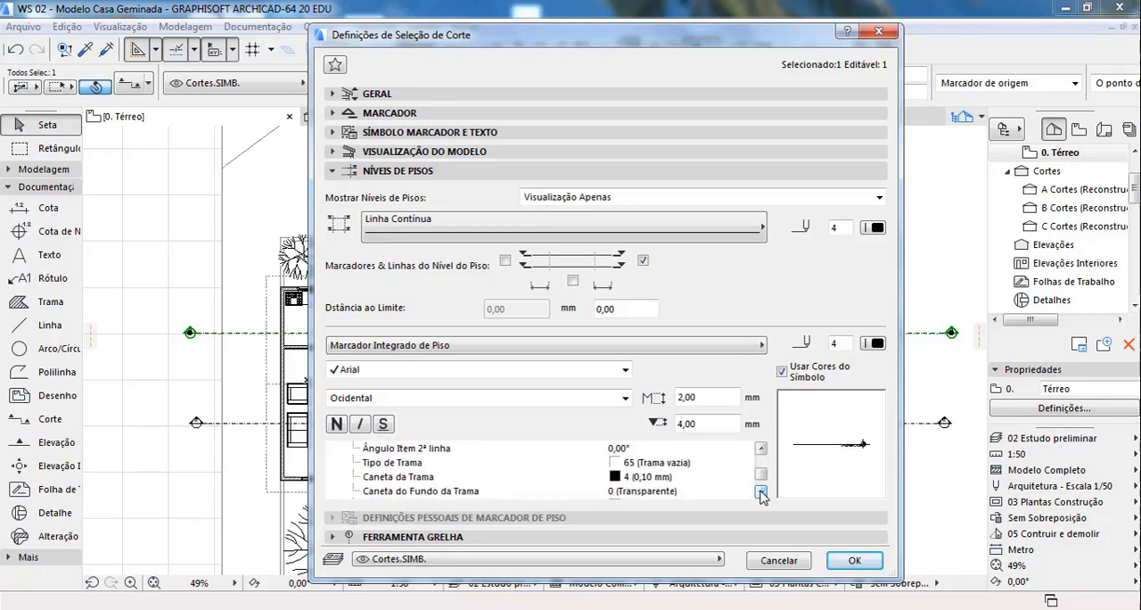
pyautogui.click(761, 491)
pyautogui.click(761, 491)
pyautogui.click(761, 492)
pyautogui.click(760, 491)
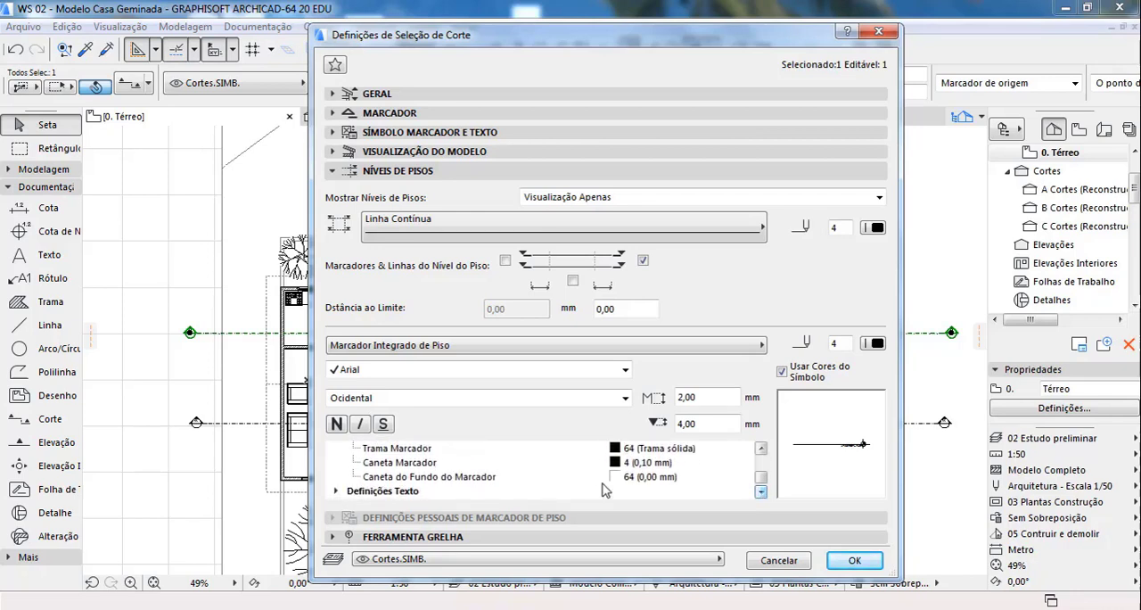
pyautogui.click(761, 491)
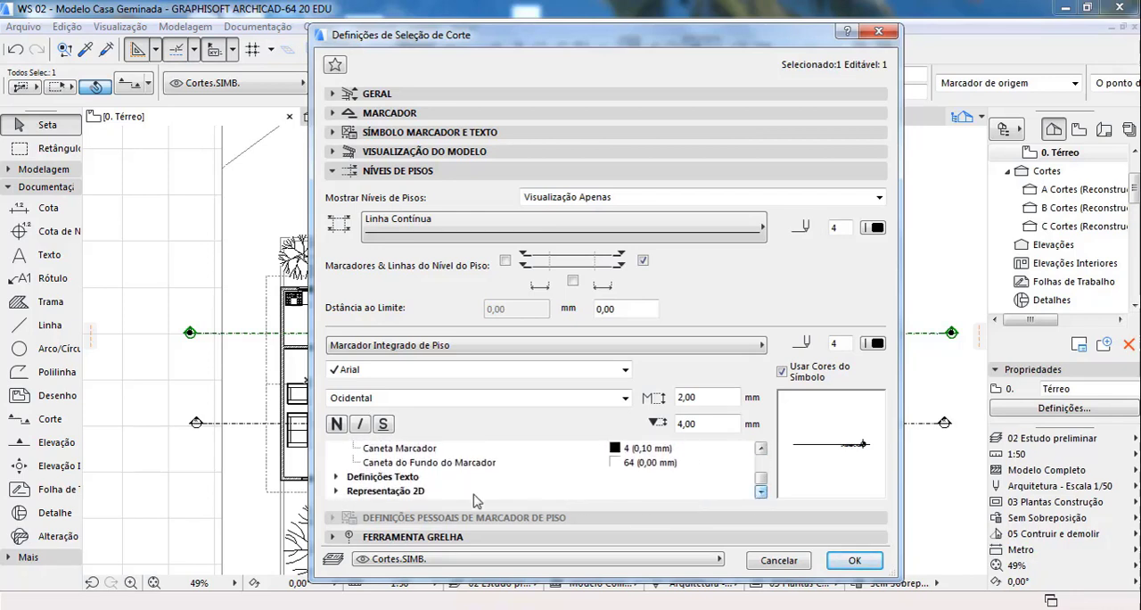
# Step: Examine the floor marker's Definições Texto and Representação 2D parameters
pyautogui.click(351, 479)
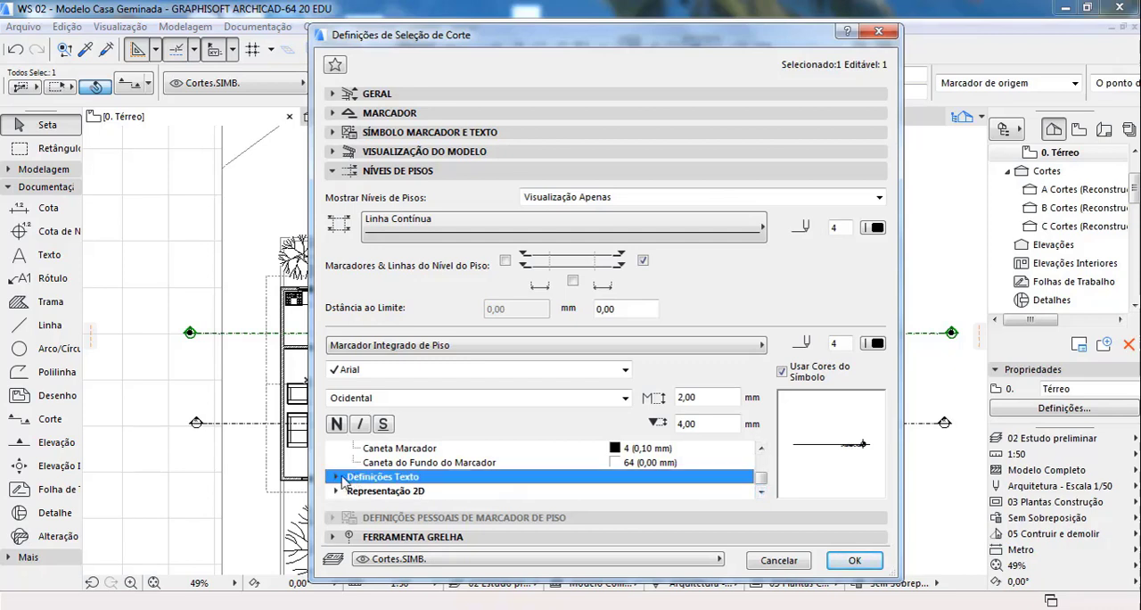
pyautogui.click(335, 478)
pyautogui.click(761, 491)
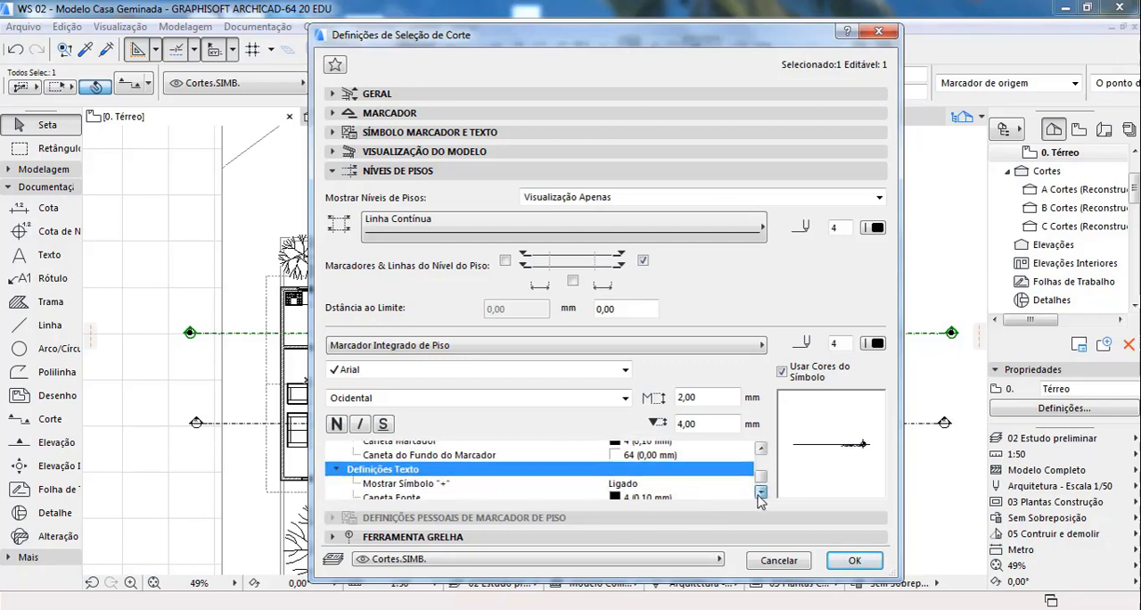
pyautogui.click(761, 491)
pyautogui.click(761, 491)
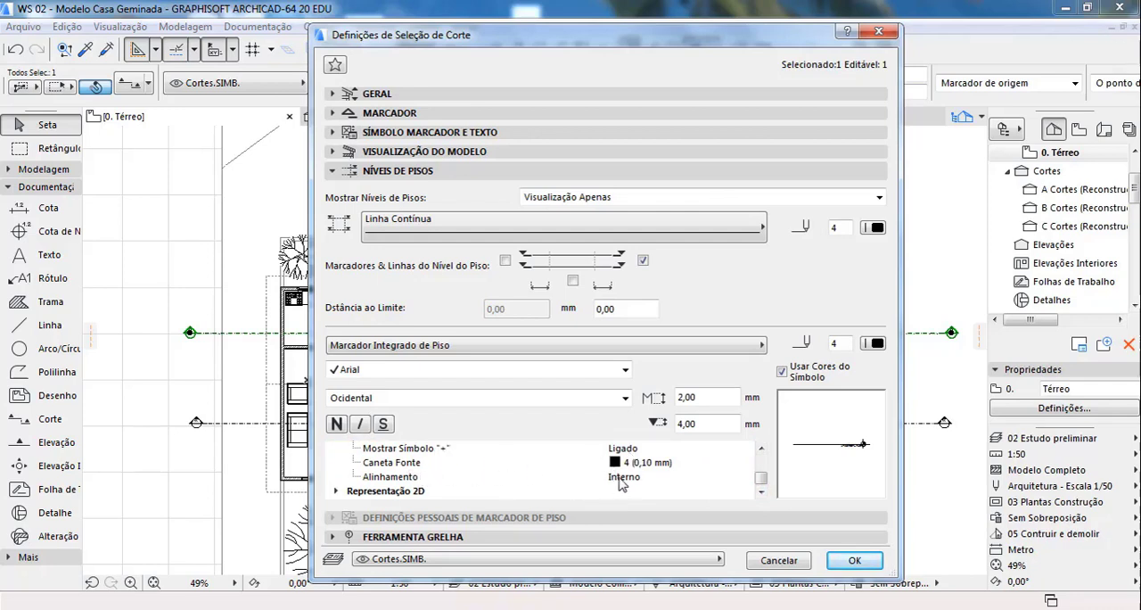
pyautogui.click(342, 494)
pyautogui.click(763, 492)
pyautogui.click(764, 493)
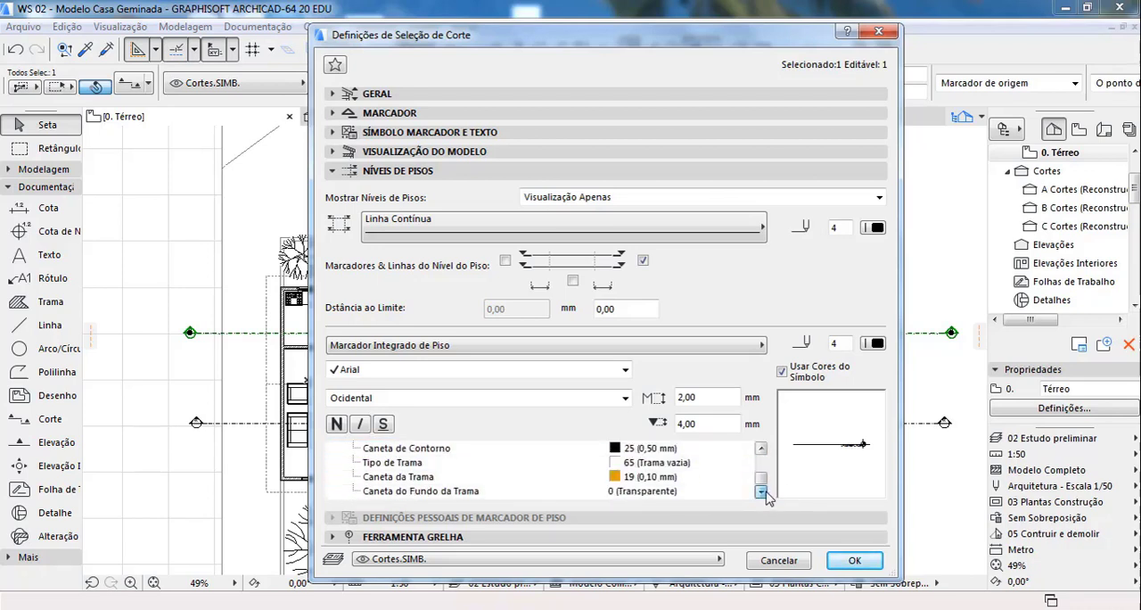
pyautogui.click(761, 448)
pyautogui.click(760, 449)
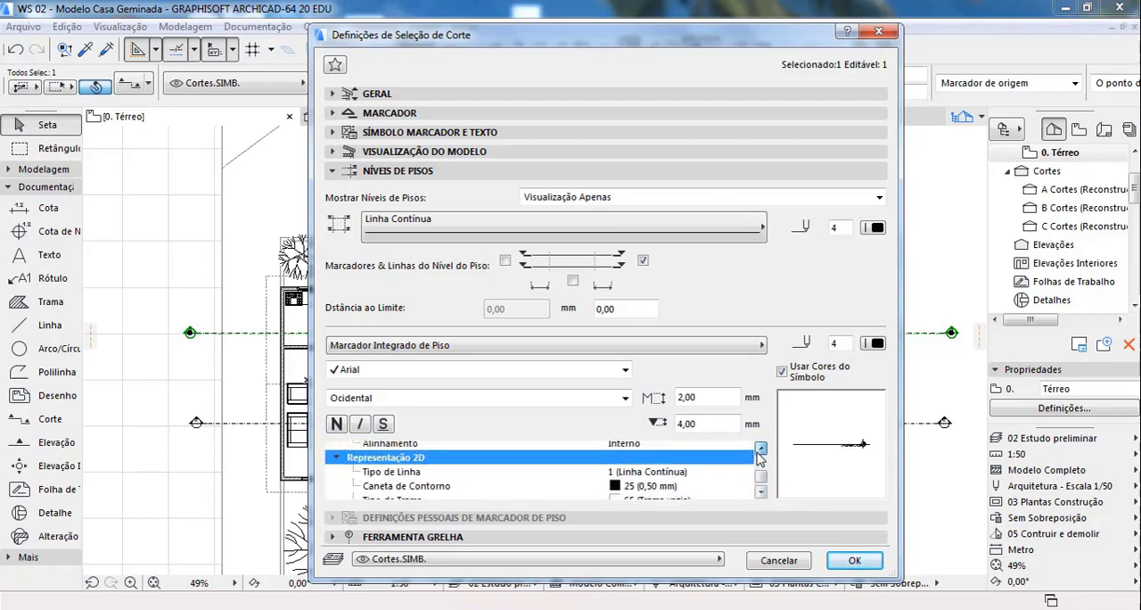
pyautogui.click(761, 449)
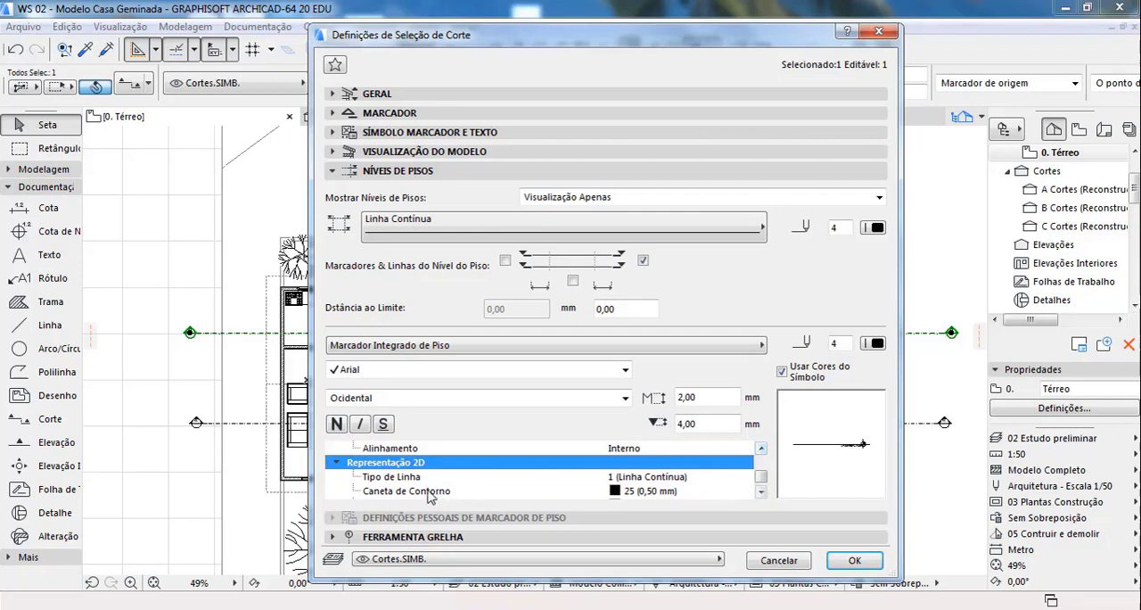
pyautogui.click(762, 492)
pyautogui.click(762, 492)
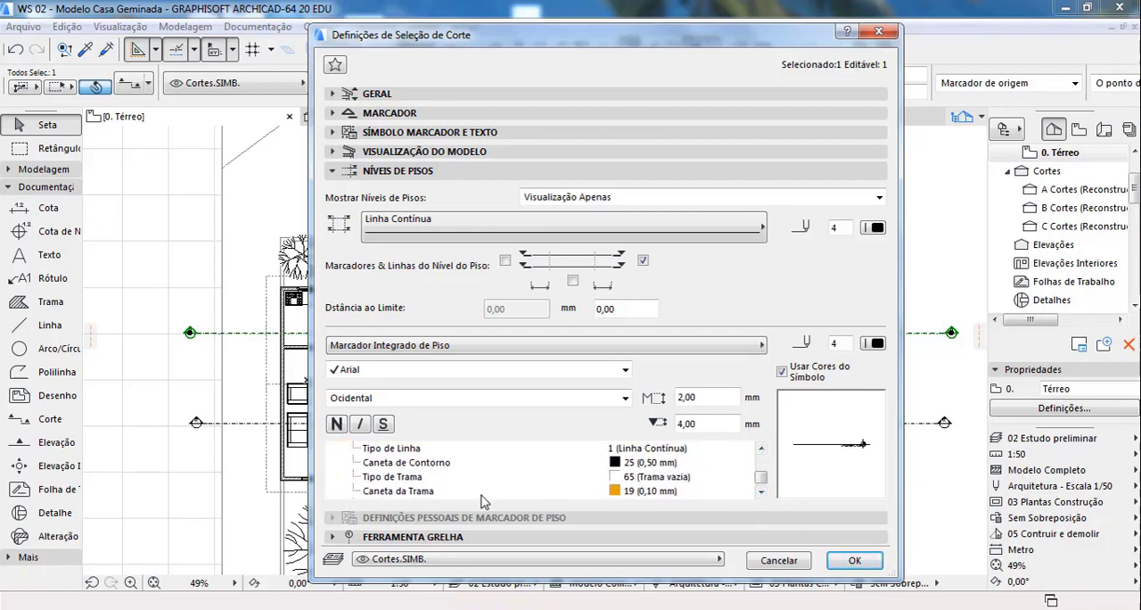
pyautogui.click(762, 493)
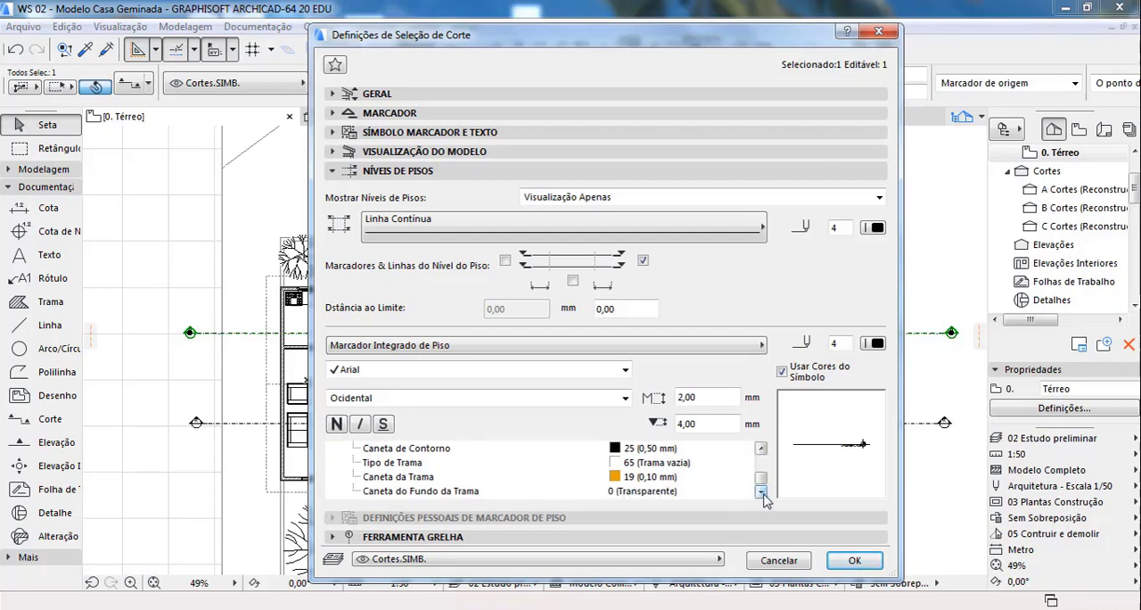
# Step: Set the floor marker's Caneta da Trama to pen 25 (0,50 mm)
pyautogui.click(616, 478)
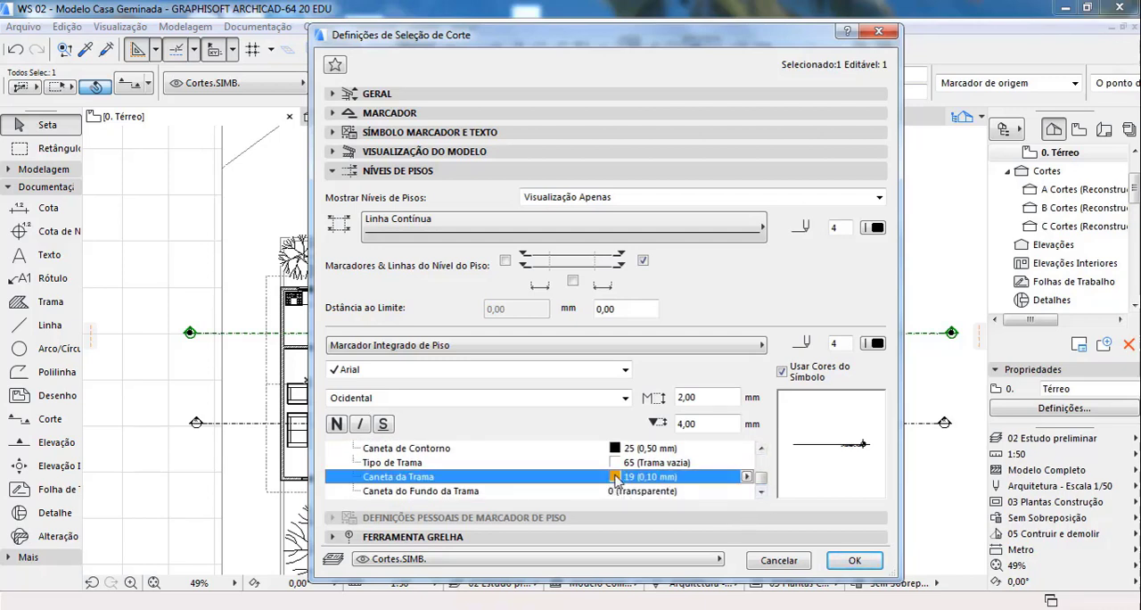
pyautogui.click(746, 478)
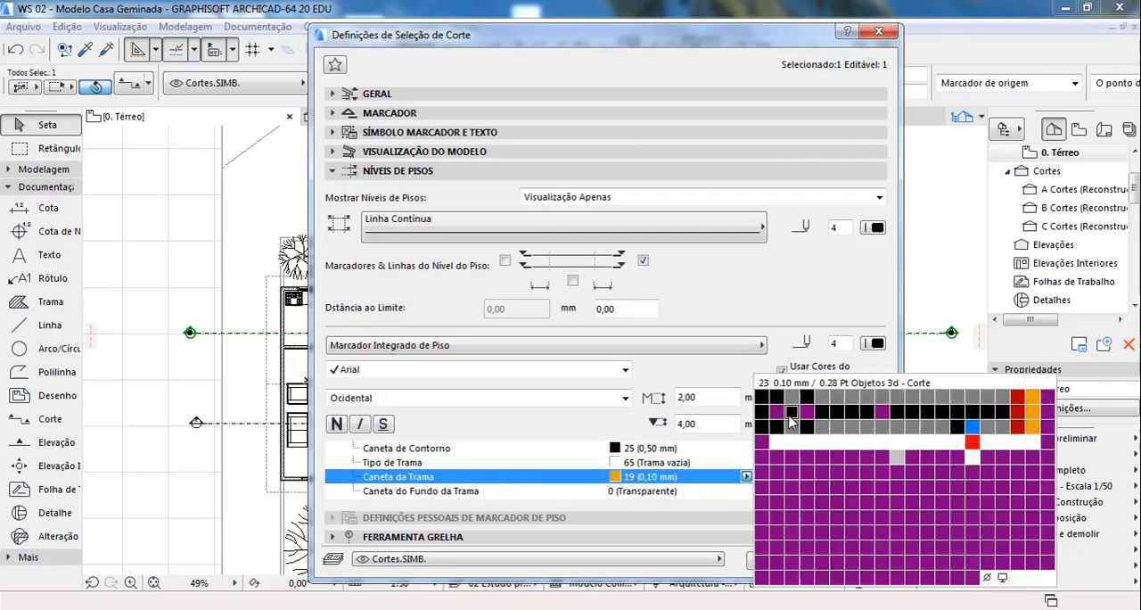
pyautogui.click(821, 412)
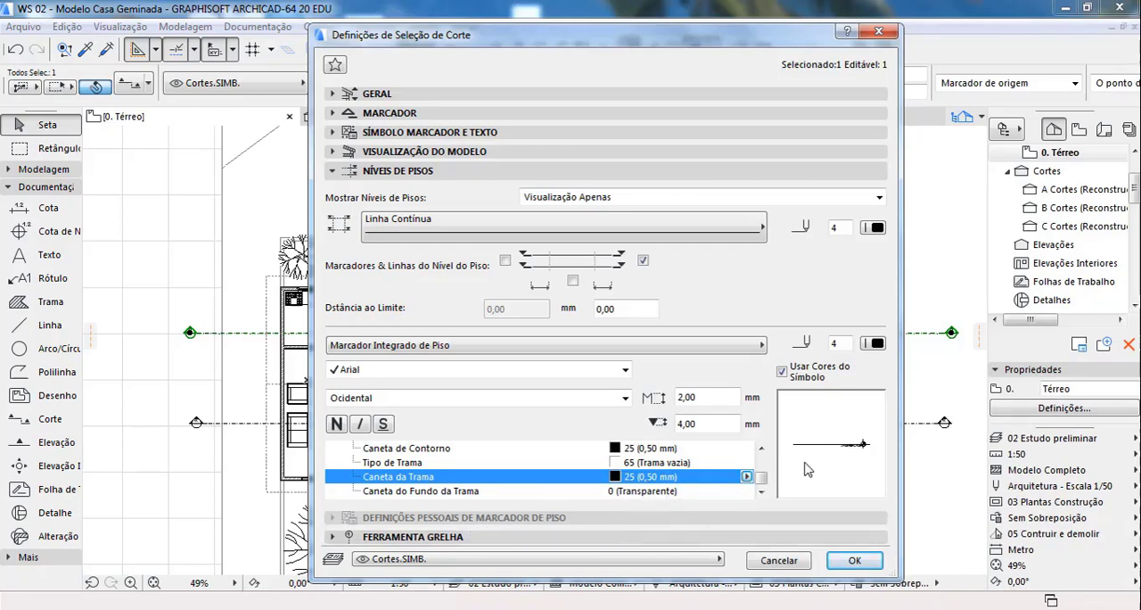
# Step: Review the Ferramenta Grelha options and the layer choices, and accept section C's settings
pyautogui.click(512, 537)
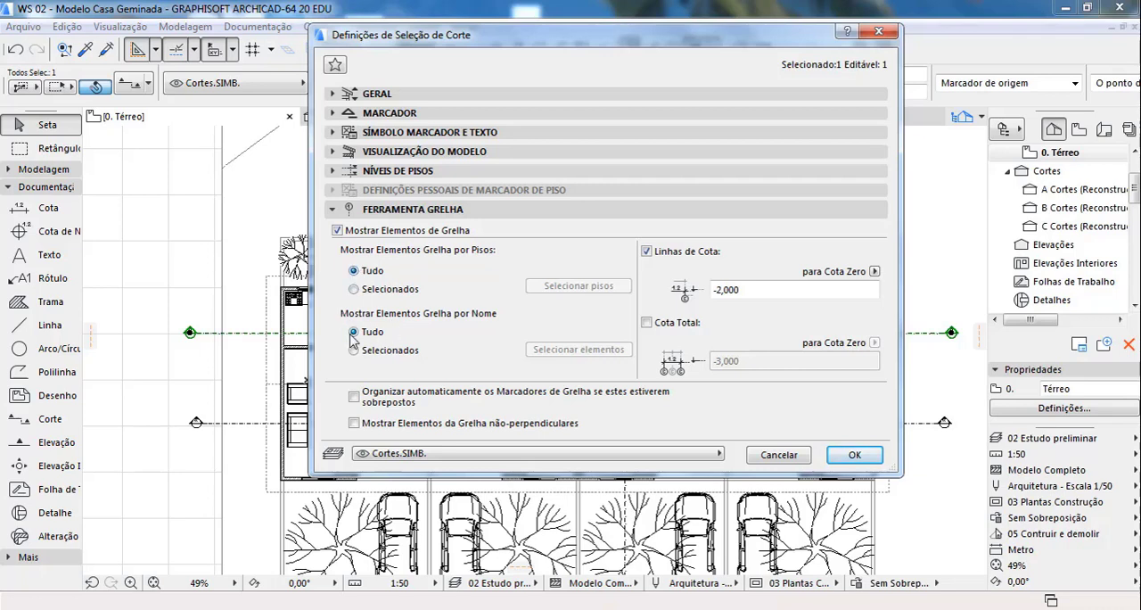
pyautogui.click(749, 290)
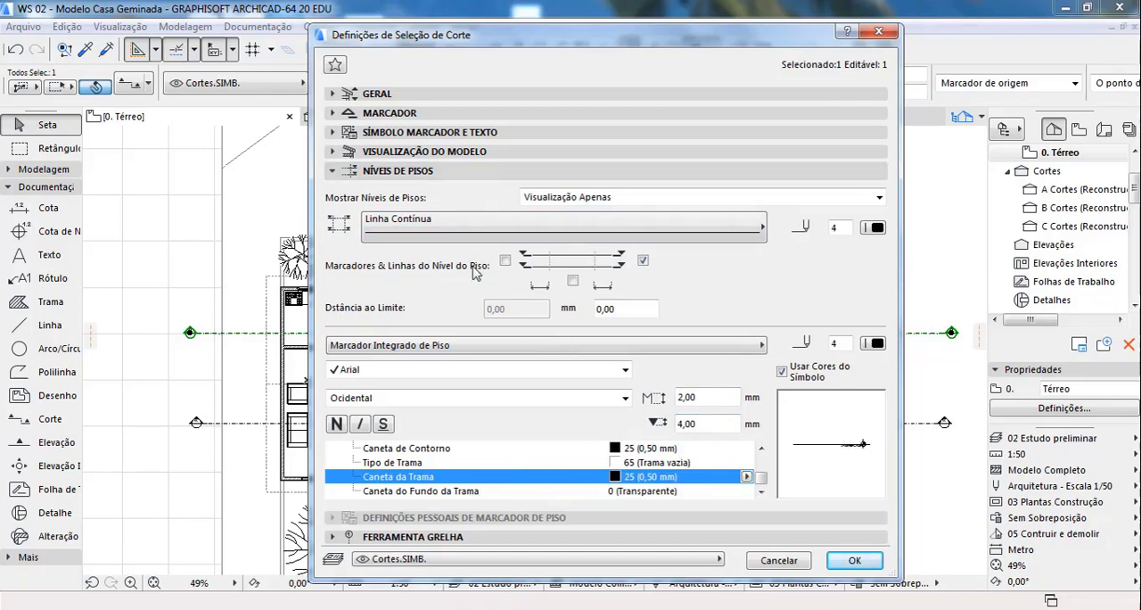
pyautogui.click(496, 560)
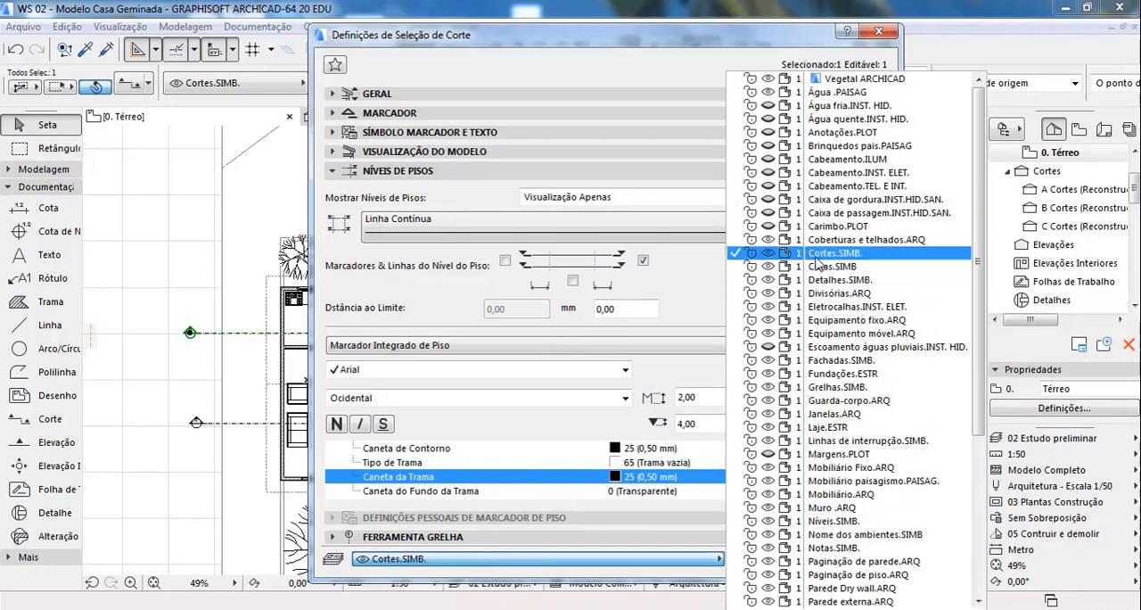
pyautogui.click(621, 565)
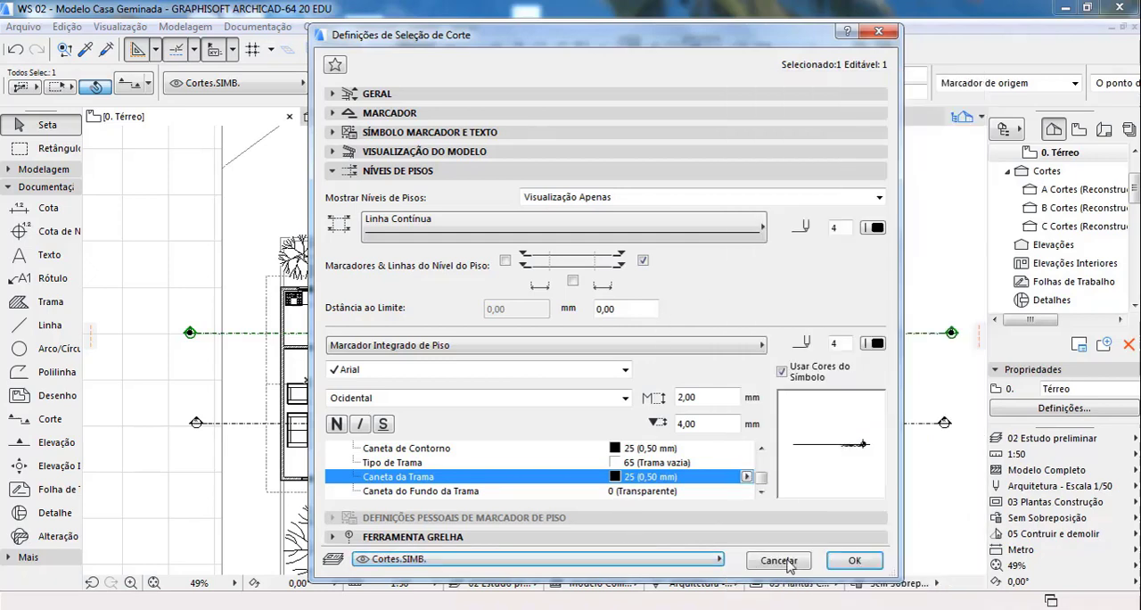
pyautogui.click(858, 563)
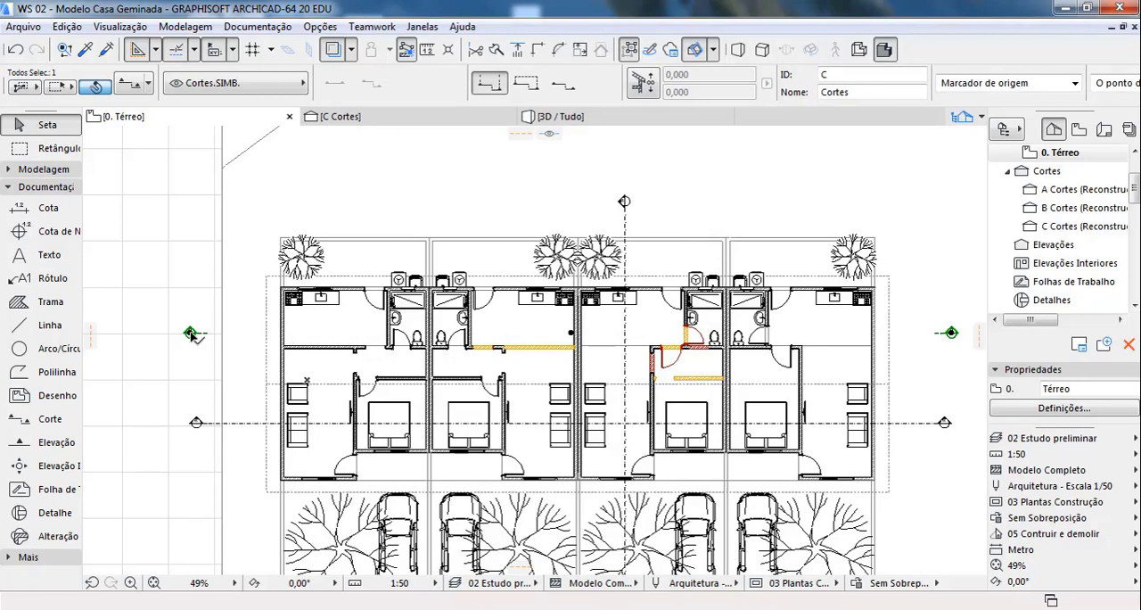
# Step: Stretch both ends of section C's line to align with the ends of the horizontal section line through the bedrooms
pyautogui.click(190, 334)
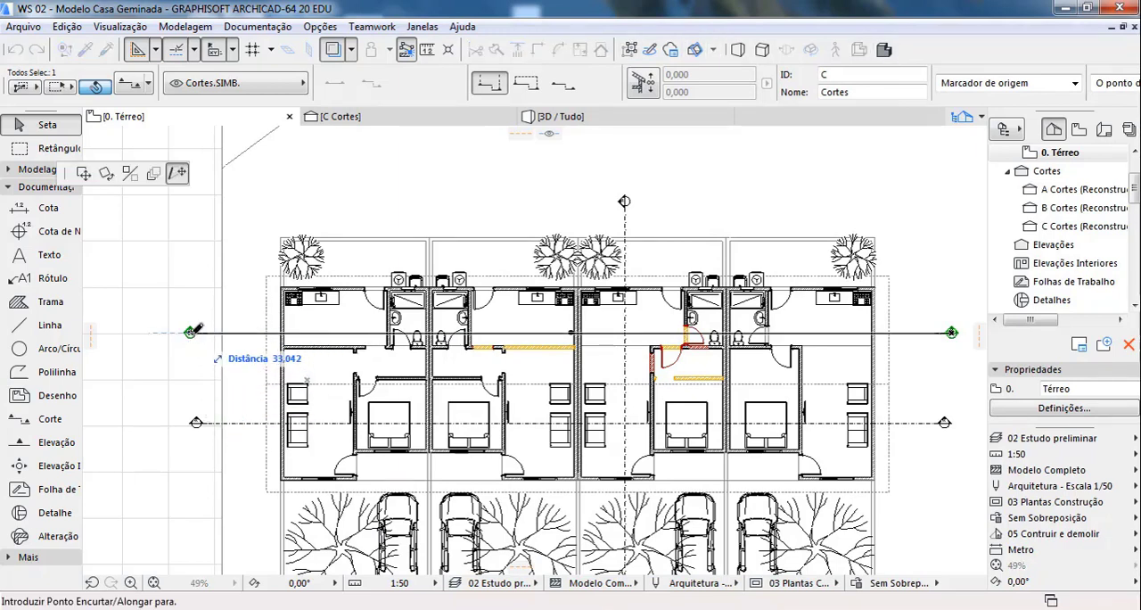
pyautogui.click(201, 420)
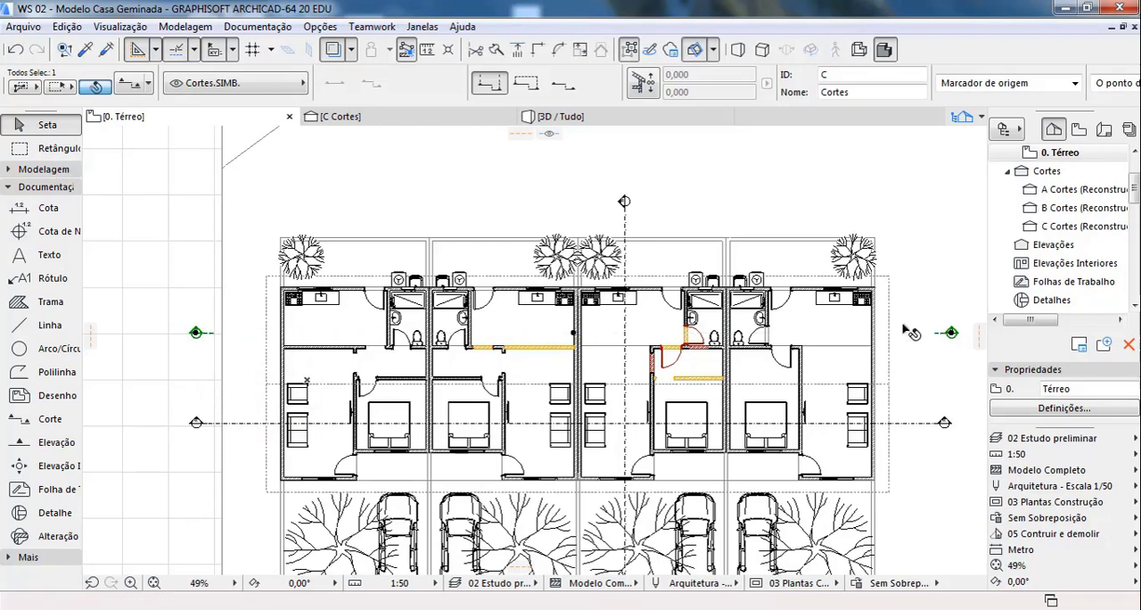
pyautogui.click(952, 332)
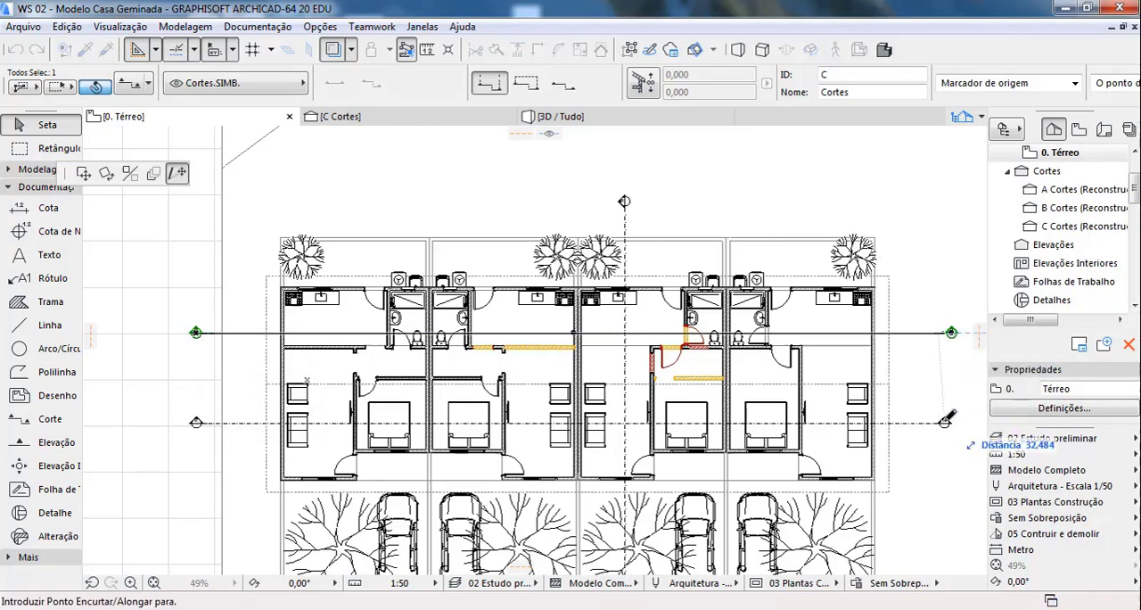
pyautogui.click(945, 422)
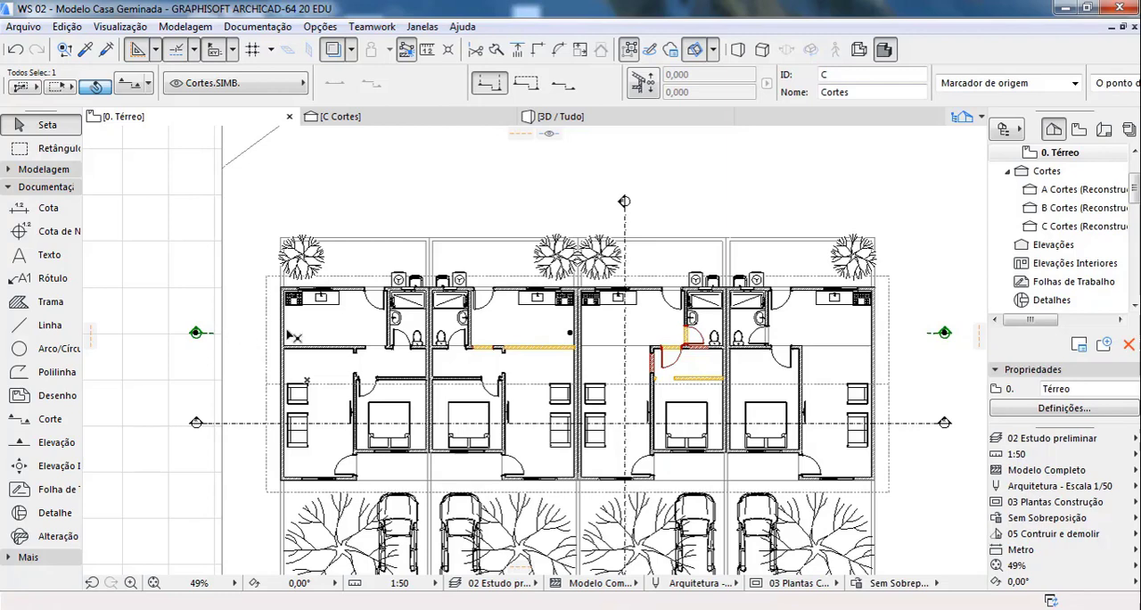
pyautogui.click(141, 266)
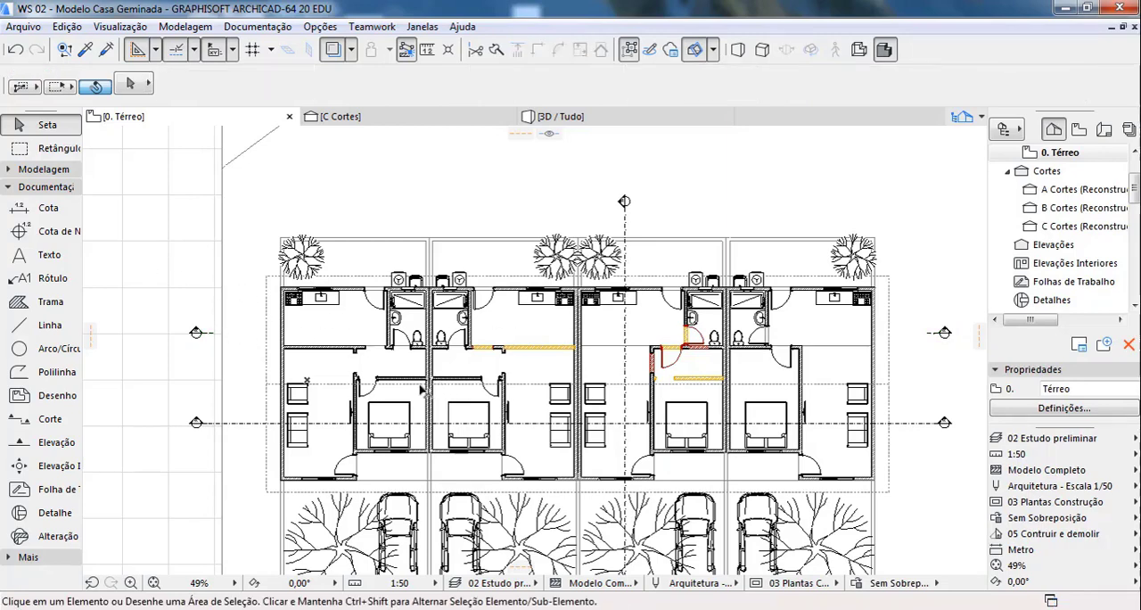
# Step: Open section C from its marker with the current settings and examine the drawing and its floor level markers
pyautogui.click(200, 334)
pyautogui.rightClick(200, 335)
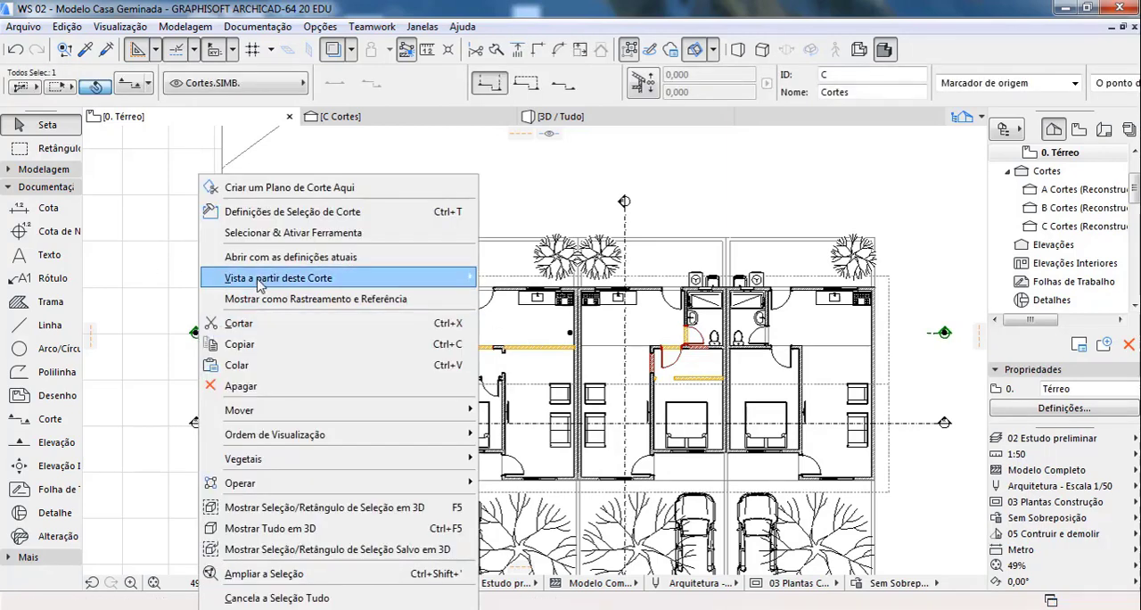
pyautogui.click(275, 258)
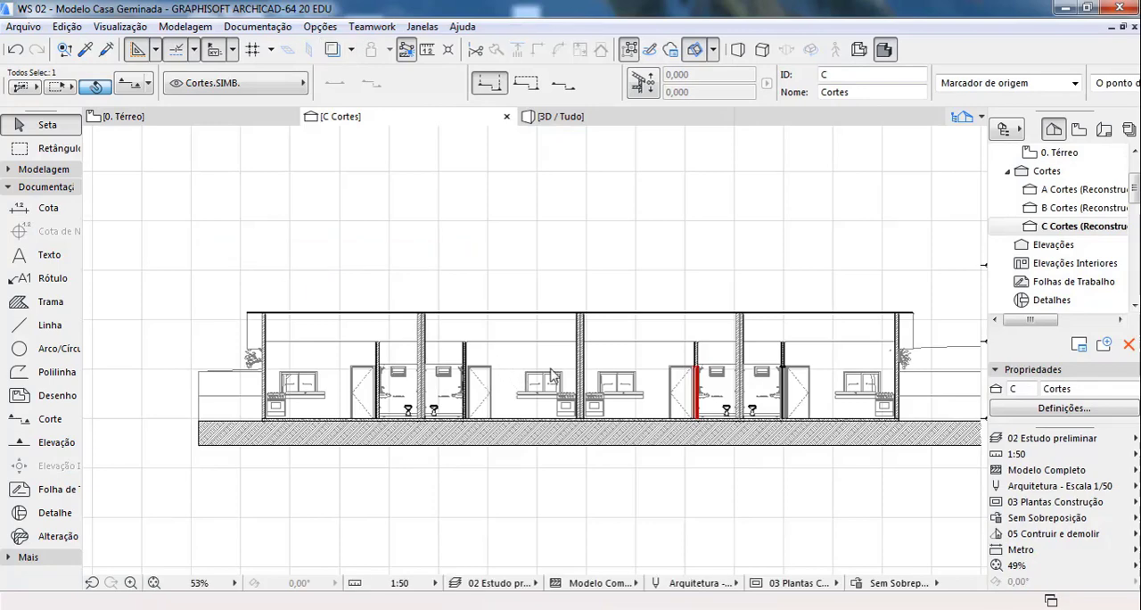
pyautogui.scroll(-2, 518, 383)
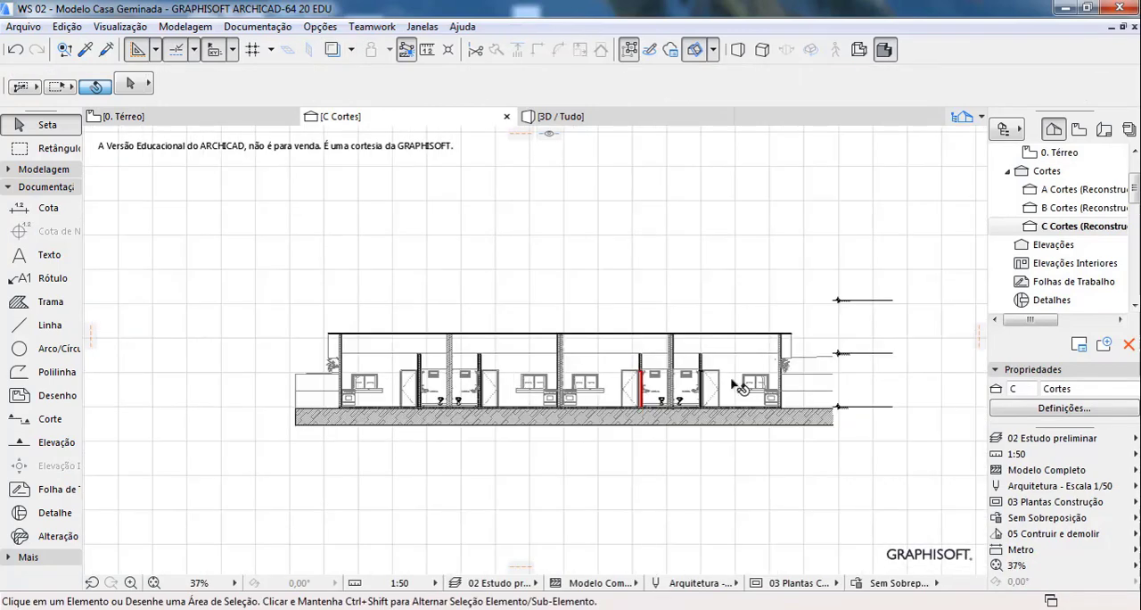
pyautogui.scroll(4, 790, 369)
pyautogui.scroll(-3, 849, 378)
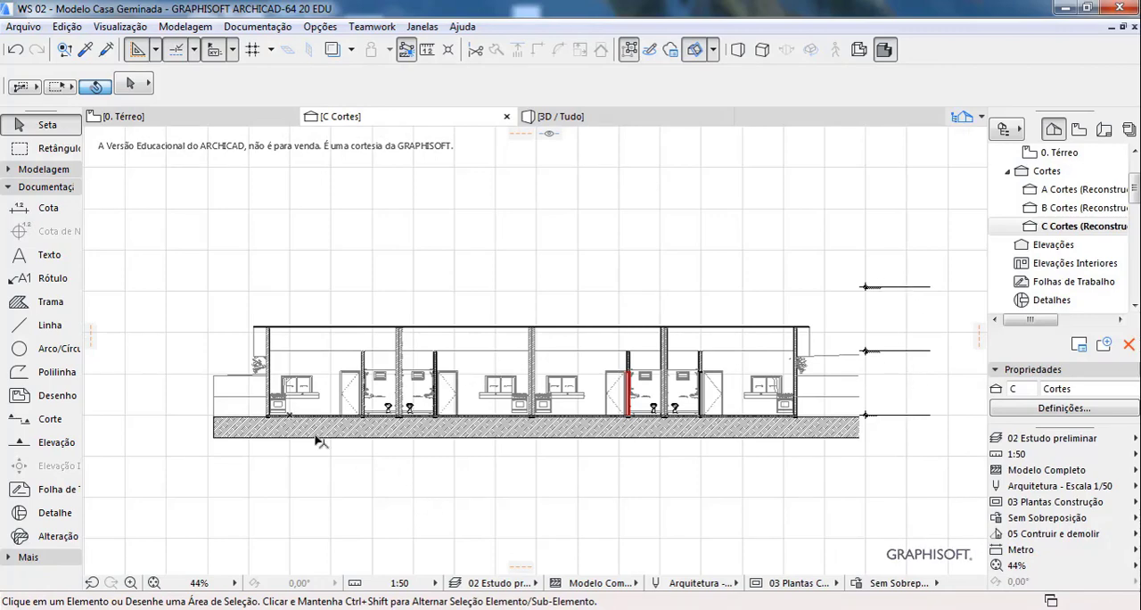
pyautogui.scroll(1, 320, 441)
pyautogui.scroll(1, 323, 427)
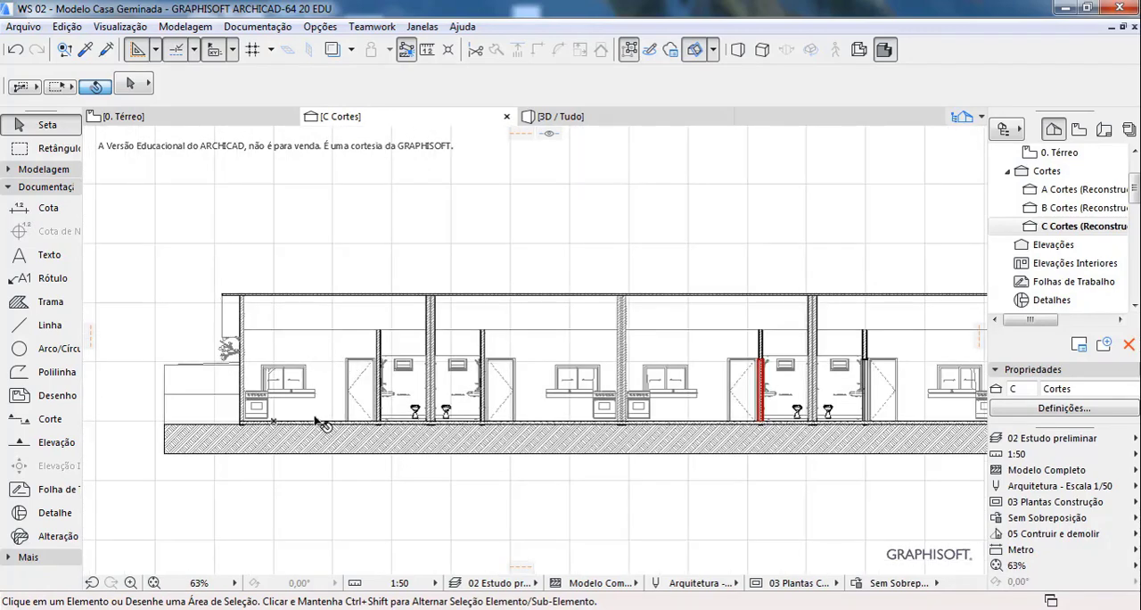
# Step: Return to the Térreo plan and draw a horizontal elevation line about 28.5 m long in front of the parked cars, facing the houses
pyautogui.click(233, 118)
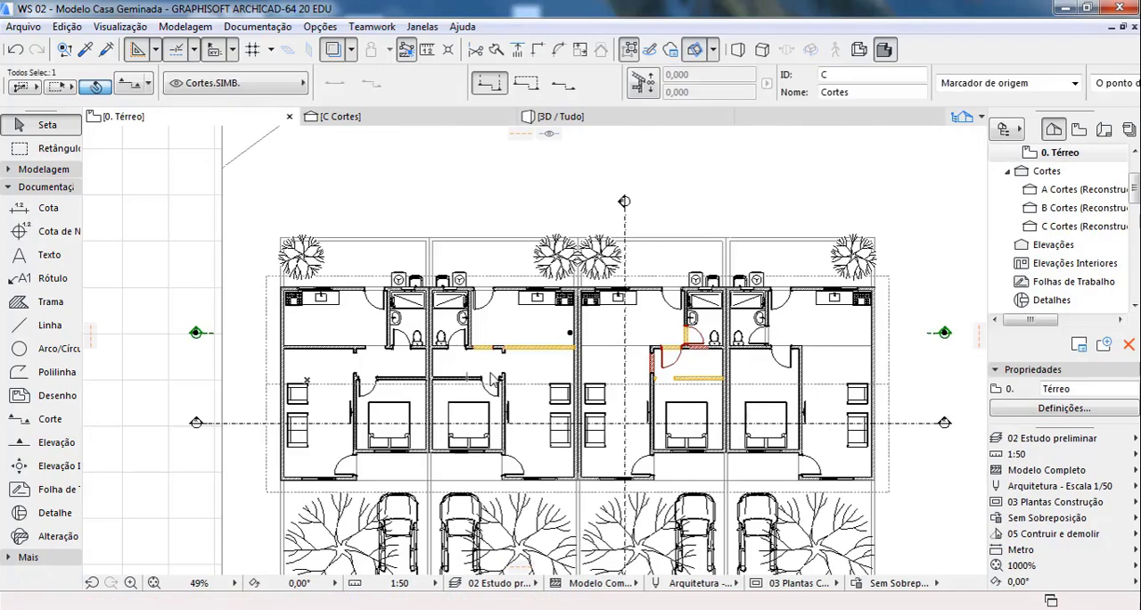
pyautogui.scroll(-3, 517, 263)
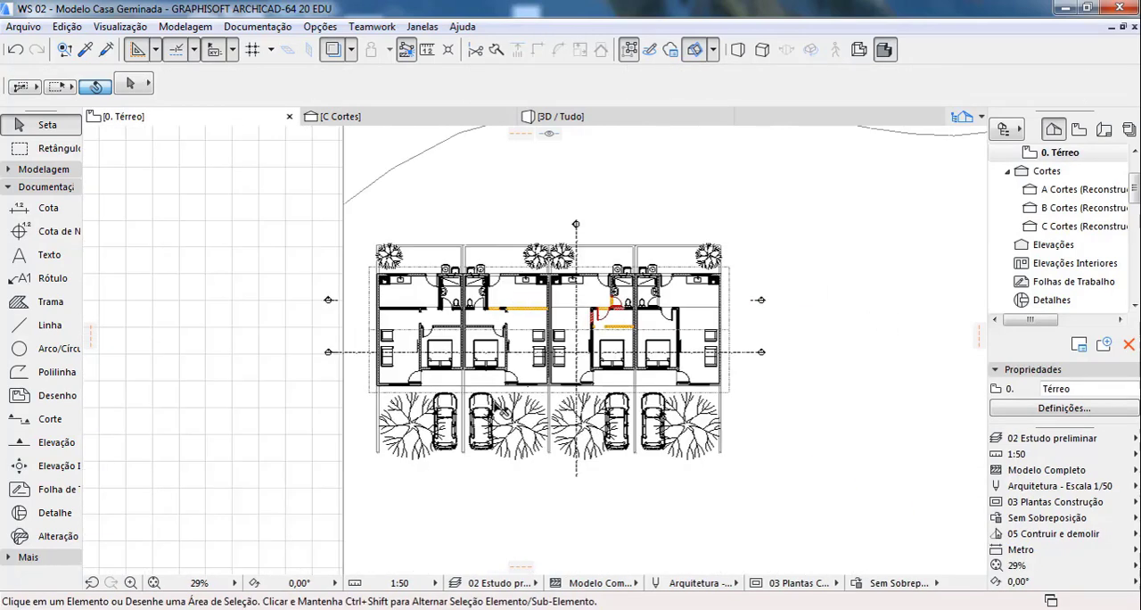
pyautogui.scroll(2, 545, 487)
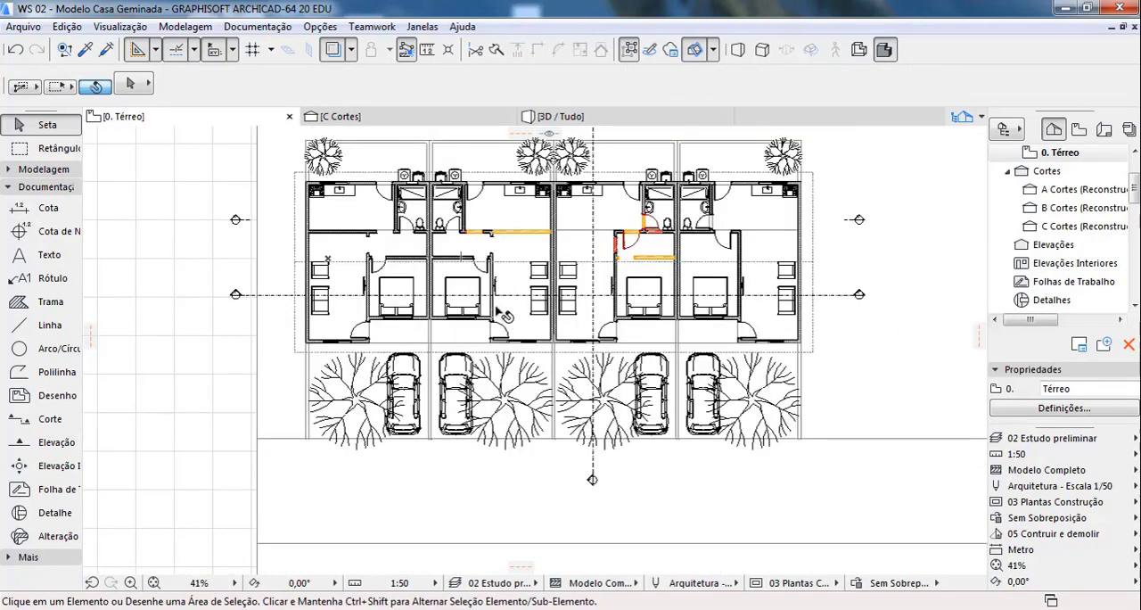
pyautogui.scroll(-1, 477, 267)
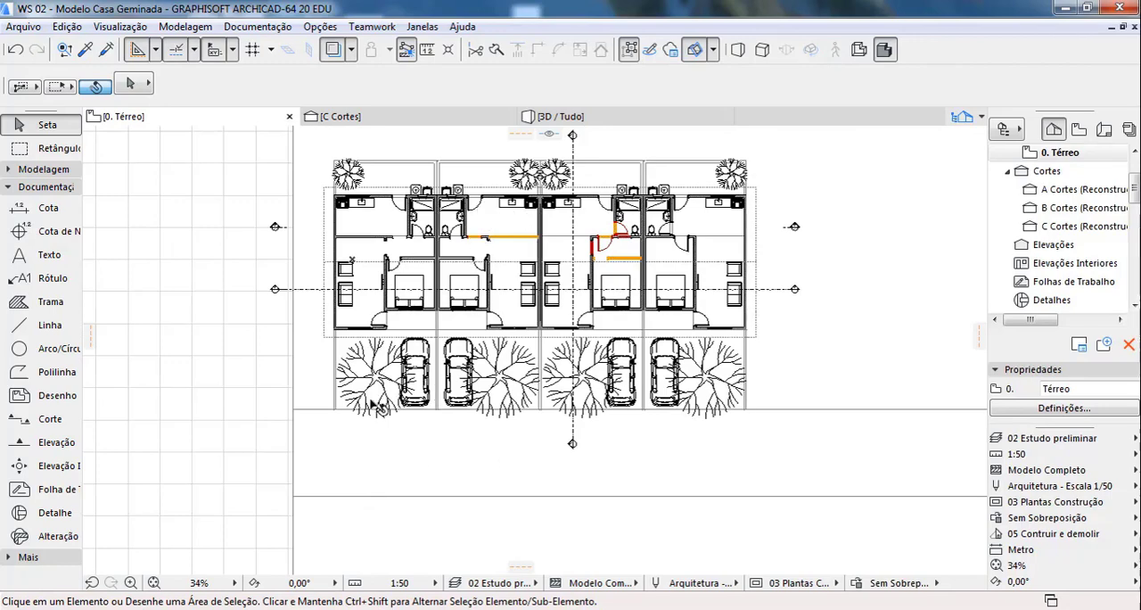
pyautogui.scroll(1, 379, 409)
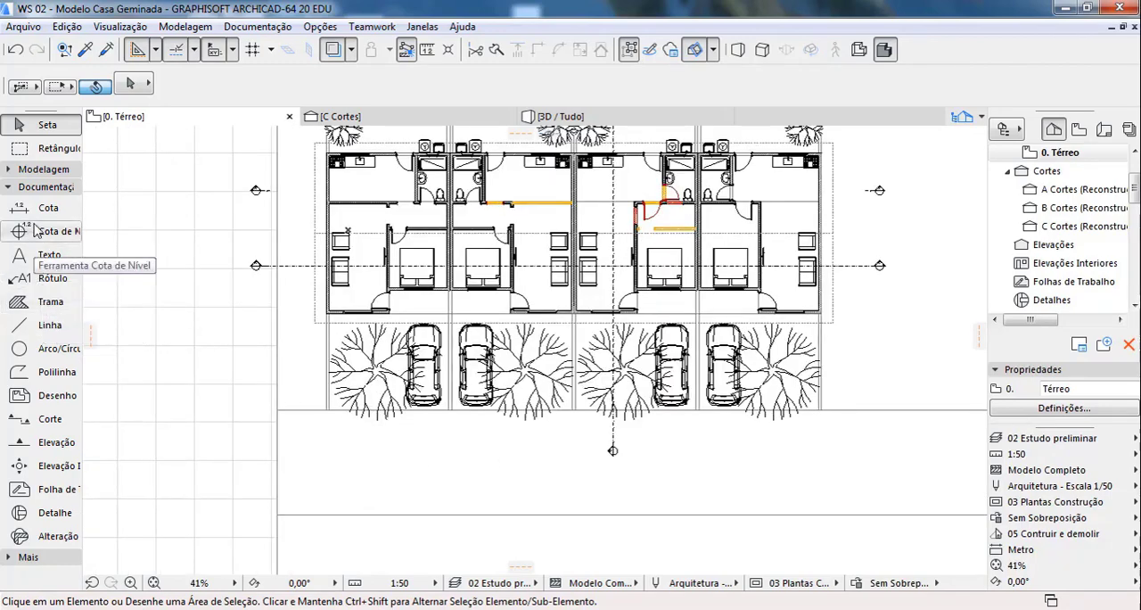
pyautogui.click(49, 444)
pyautogui.click(308, 451)
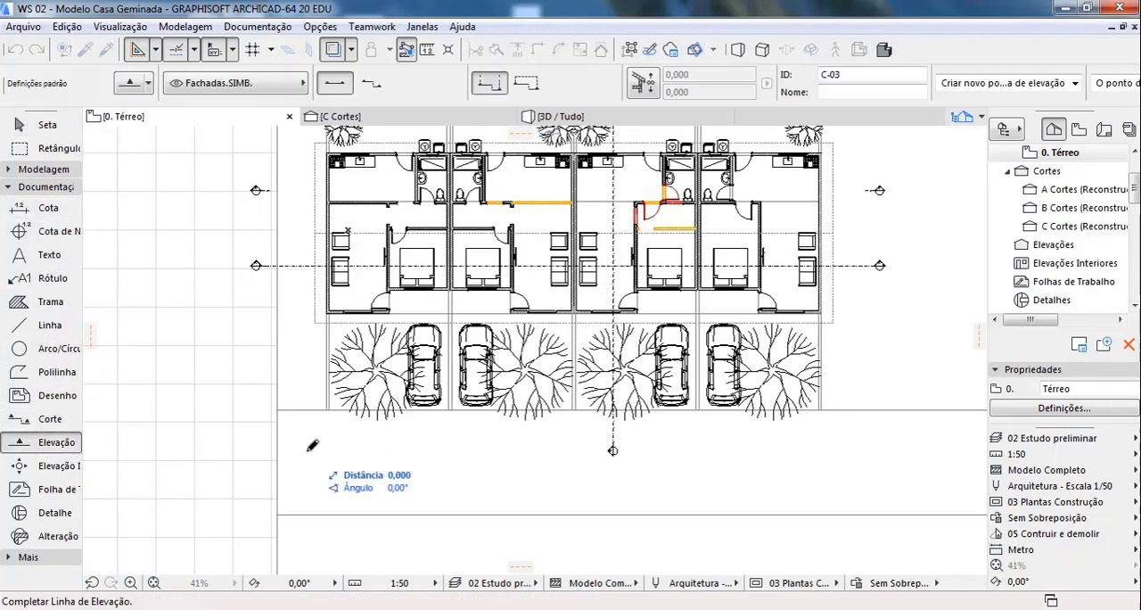
pyautogui.click(852, 450)
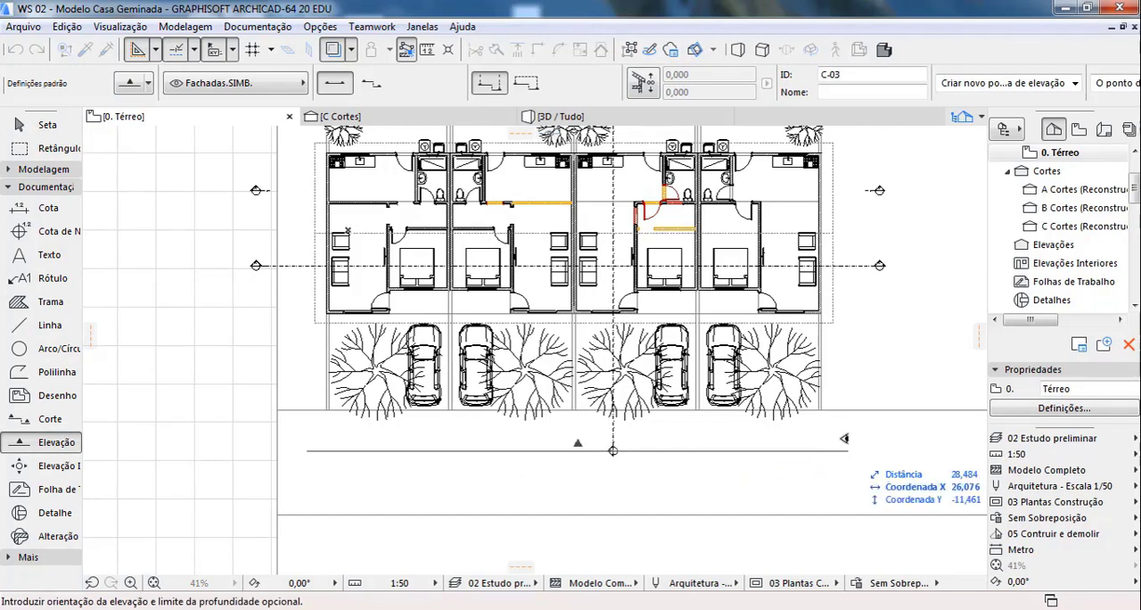
pyautogui.click(855, 460)
# Step: Orient the elevation towards the houses and offset its line about 0.91 m farther from the parked cars
pyautogui.click(577, 451)
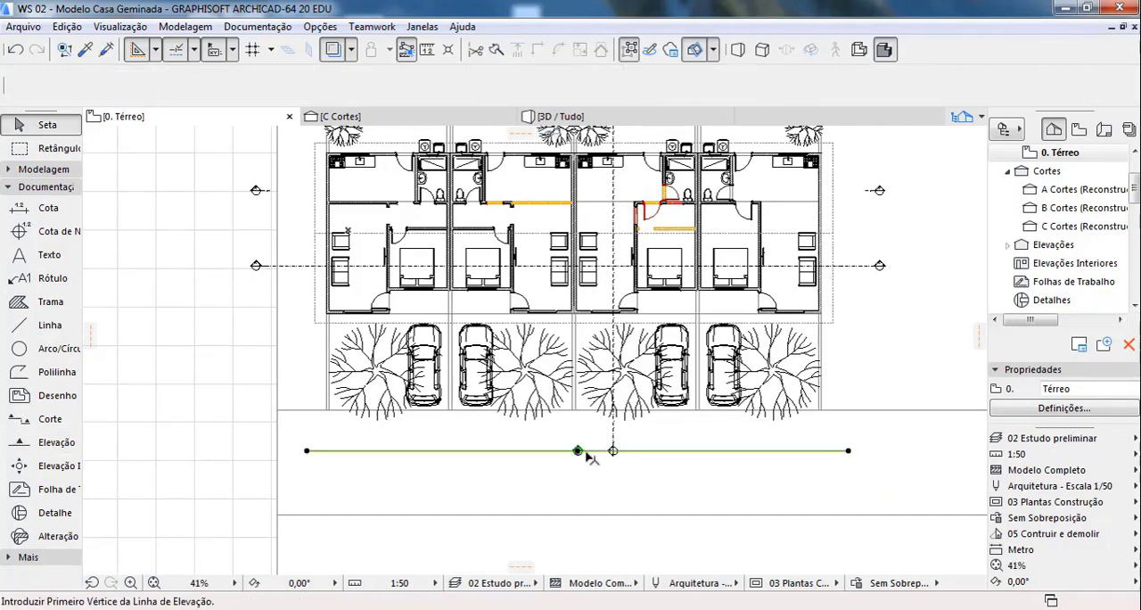
pyautogui.click(577, 450)
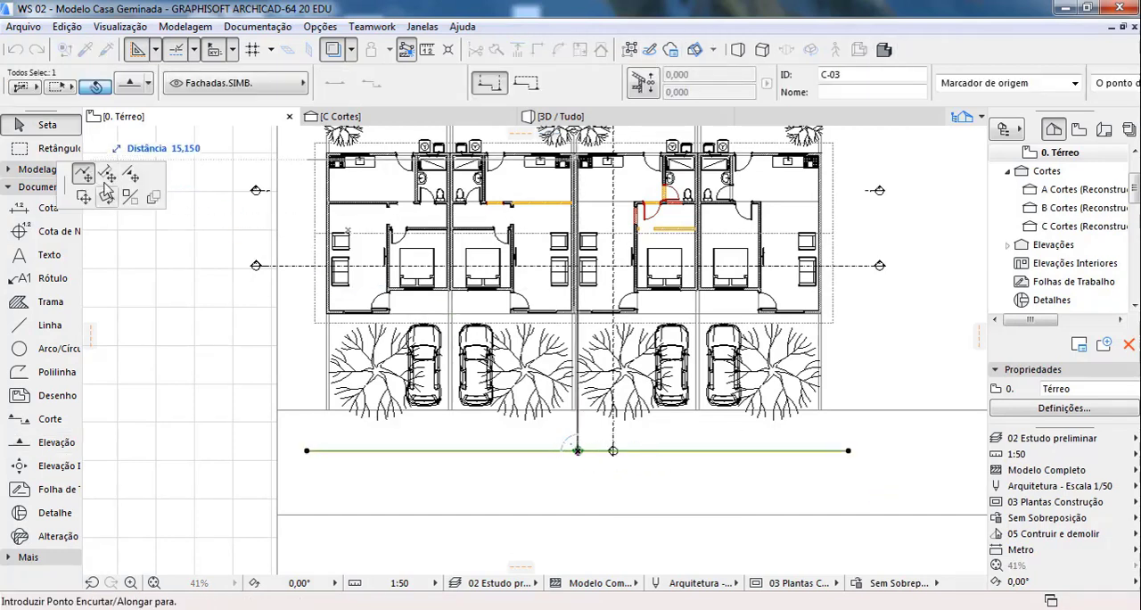
pyautogui.click(106, 175)
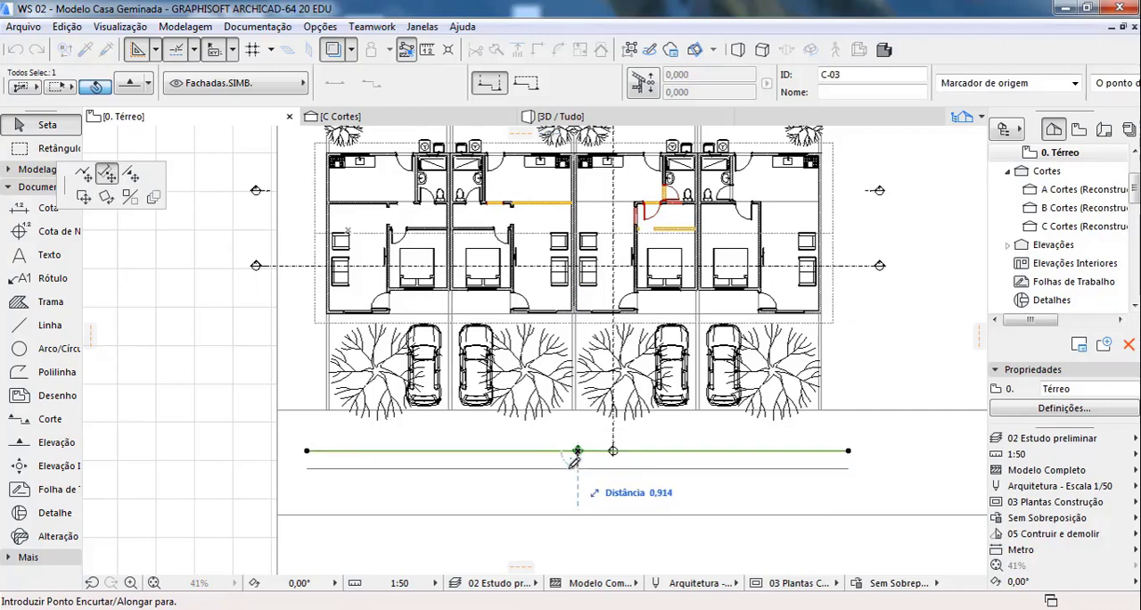
pyautogui.click(576, 468)
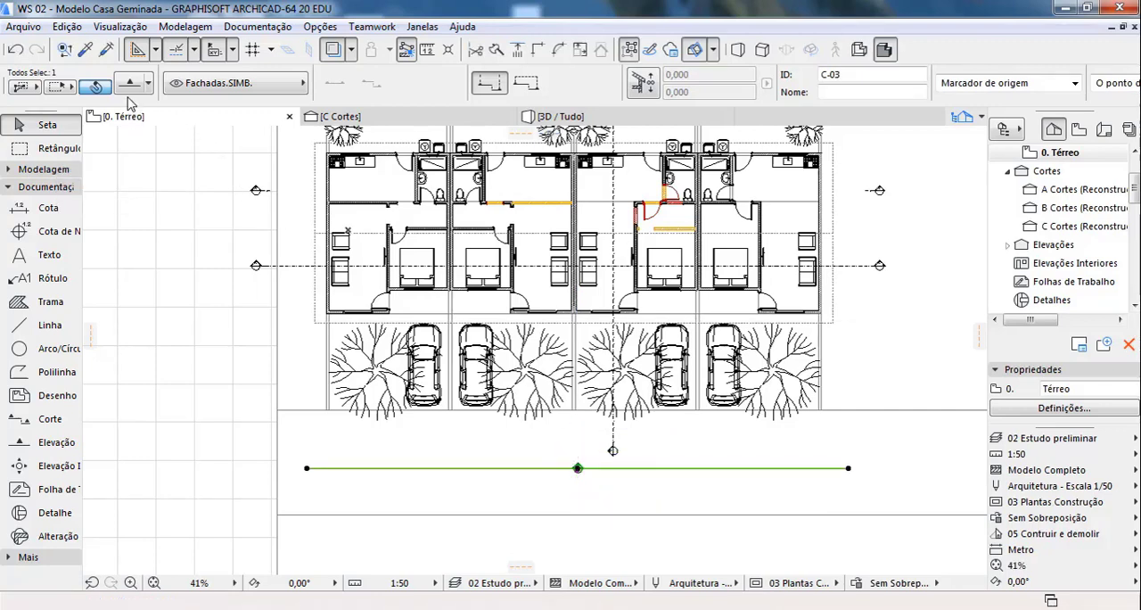
# Step: Set the selected elevation's reference ID to E1 and review its marker and marker symbol settings
pyautogui.hotkey('ctrl', 't')
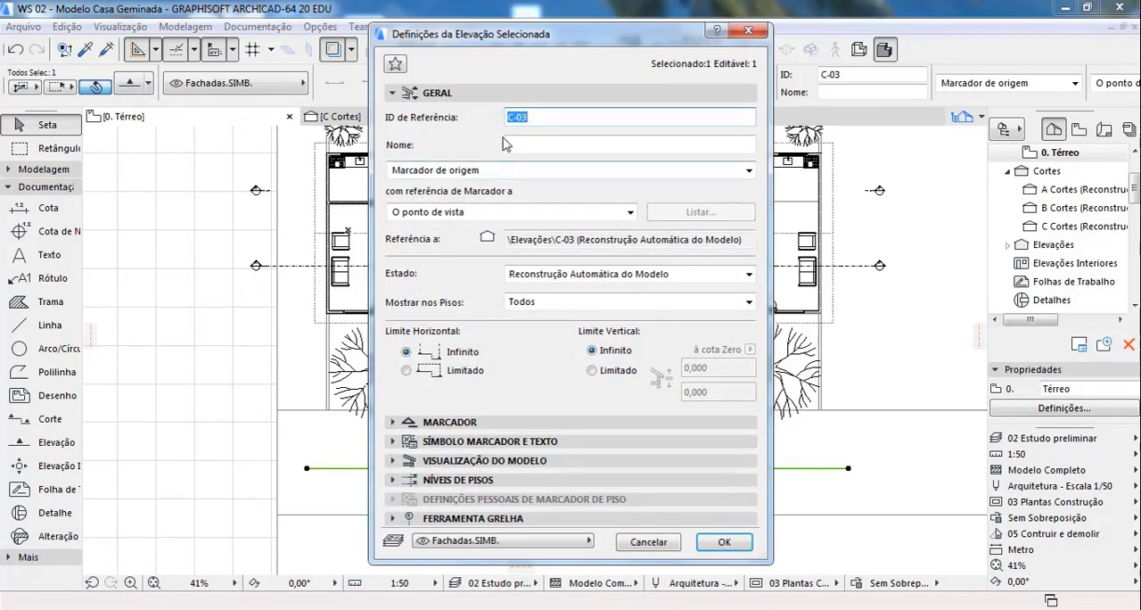
pyautogui.click(630, 114)
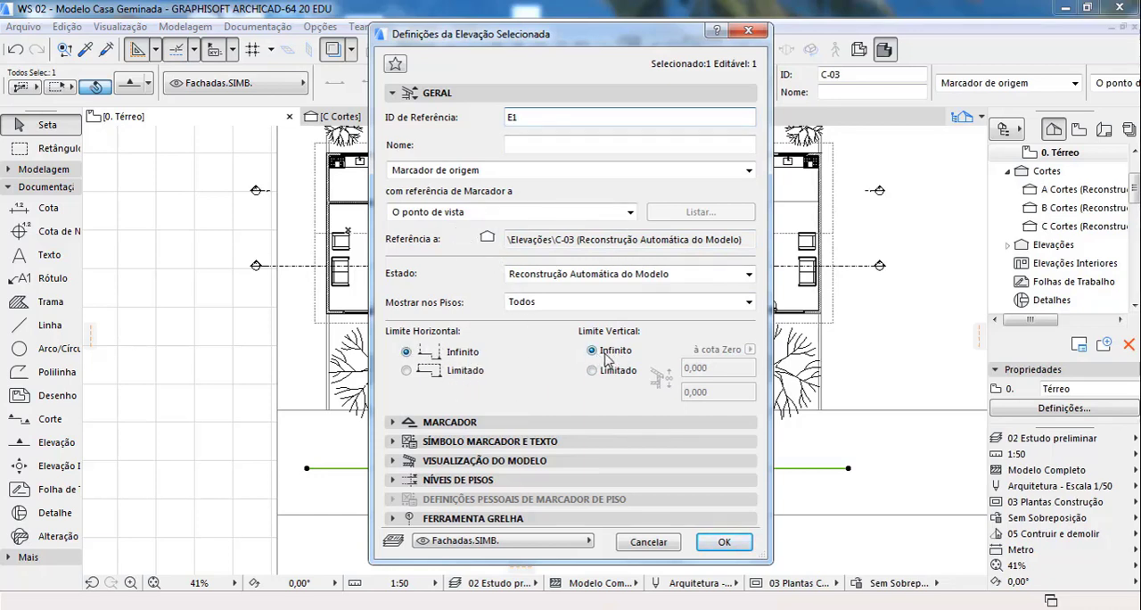
pyautogui.click(457, 422)
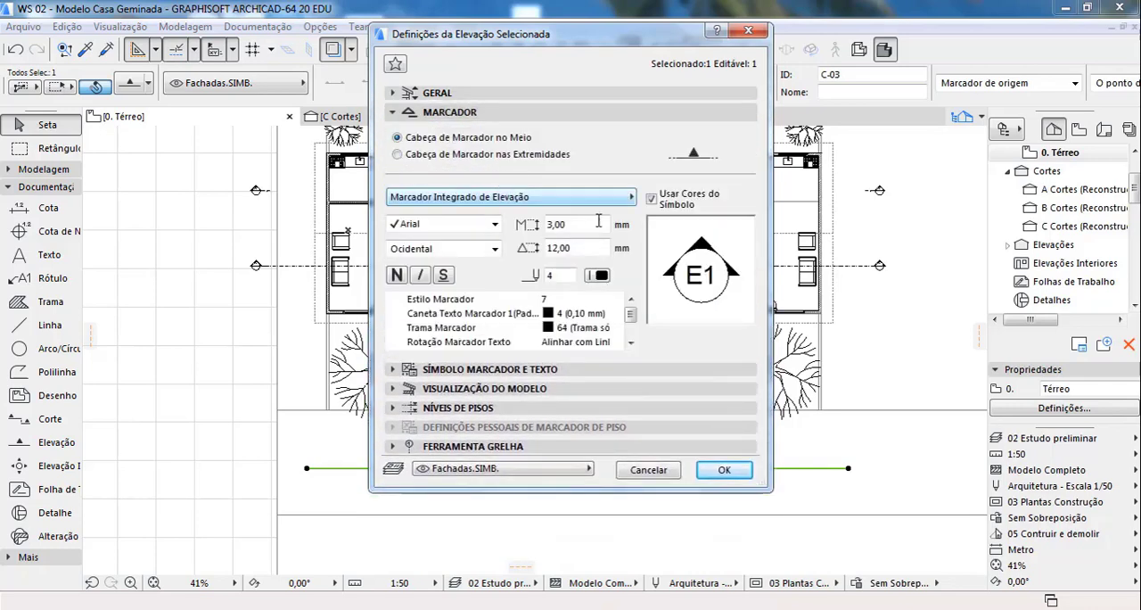
pyautogui.click(522, 371)
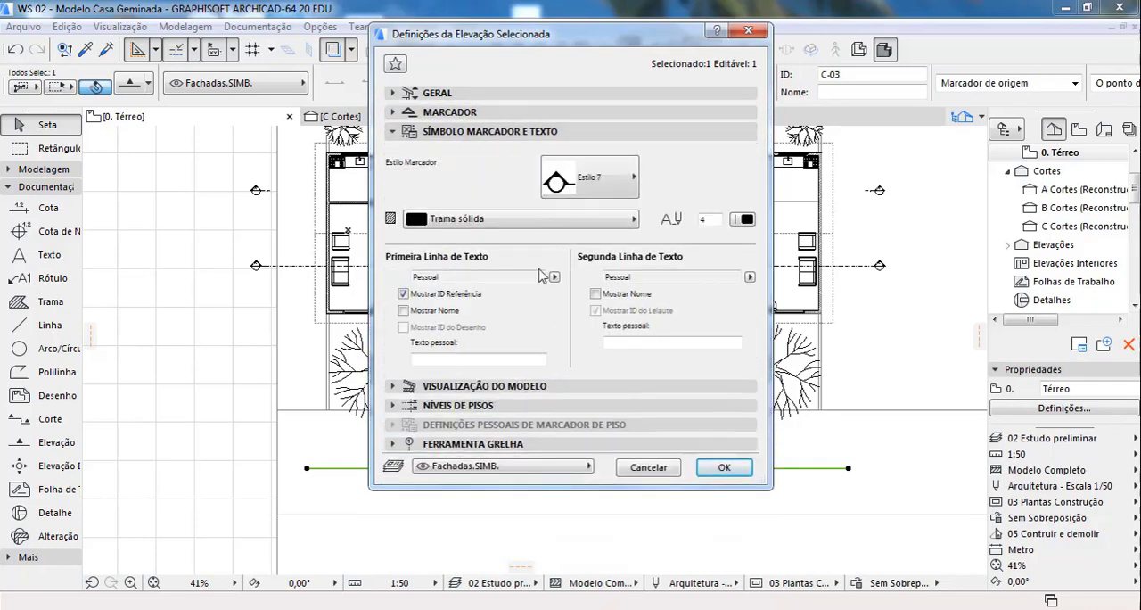
# Step: Review elevation E1's model display options, turn off its left-end floor level markers, and accept the settings
pyautogui.click(543, 386)
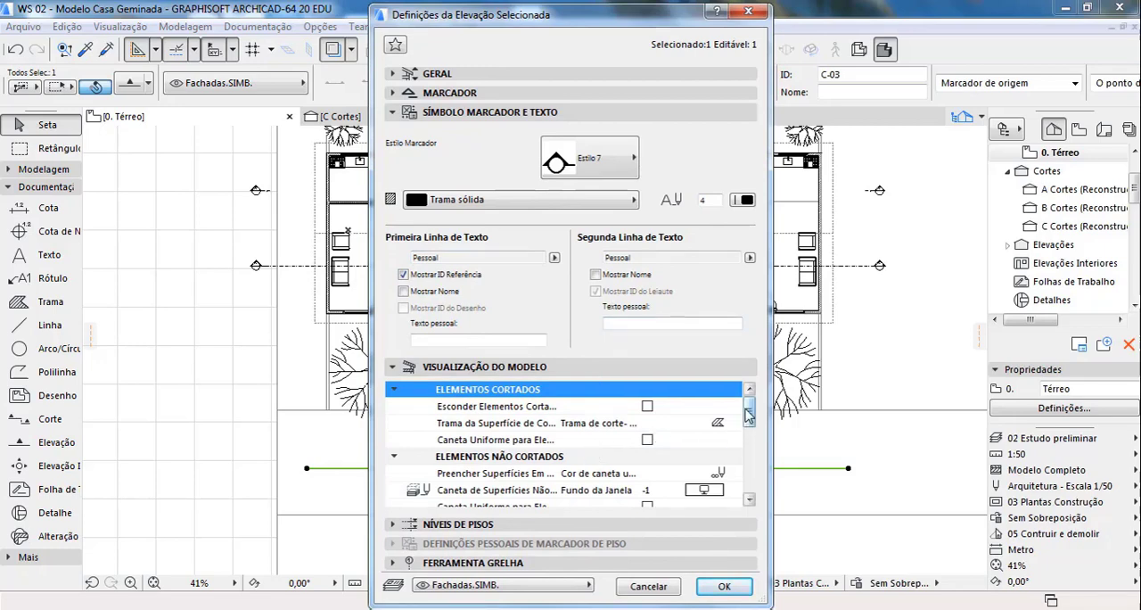
pyautogui.scroll(-5, 733, 440)
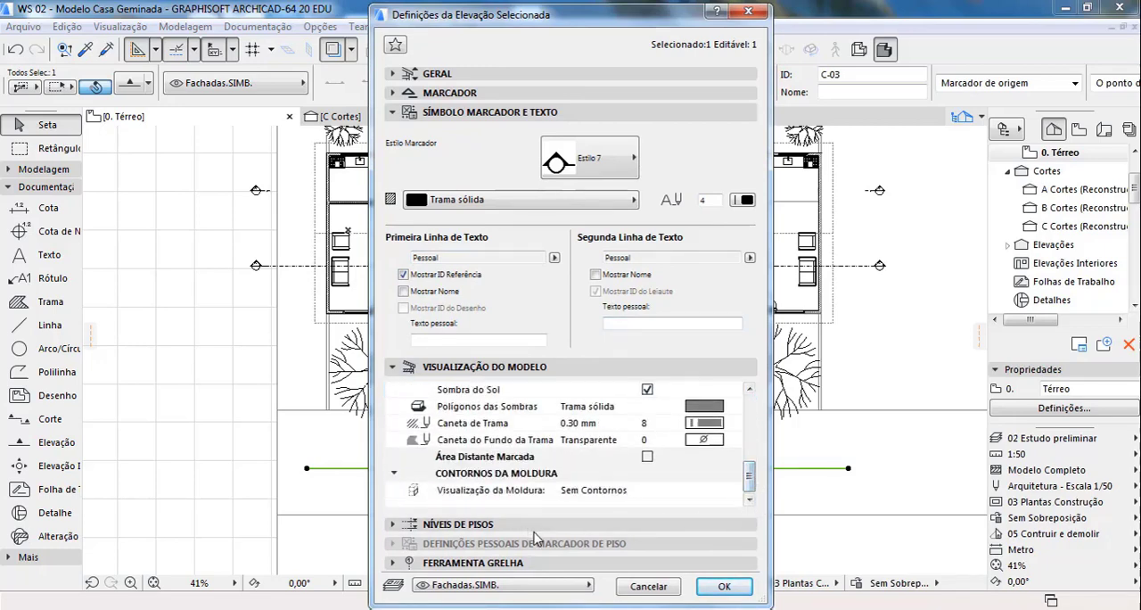
pyautogui.click(702, 523)
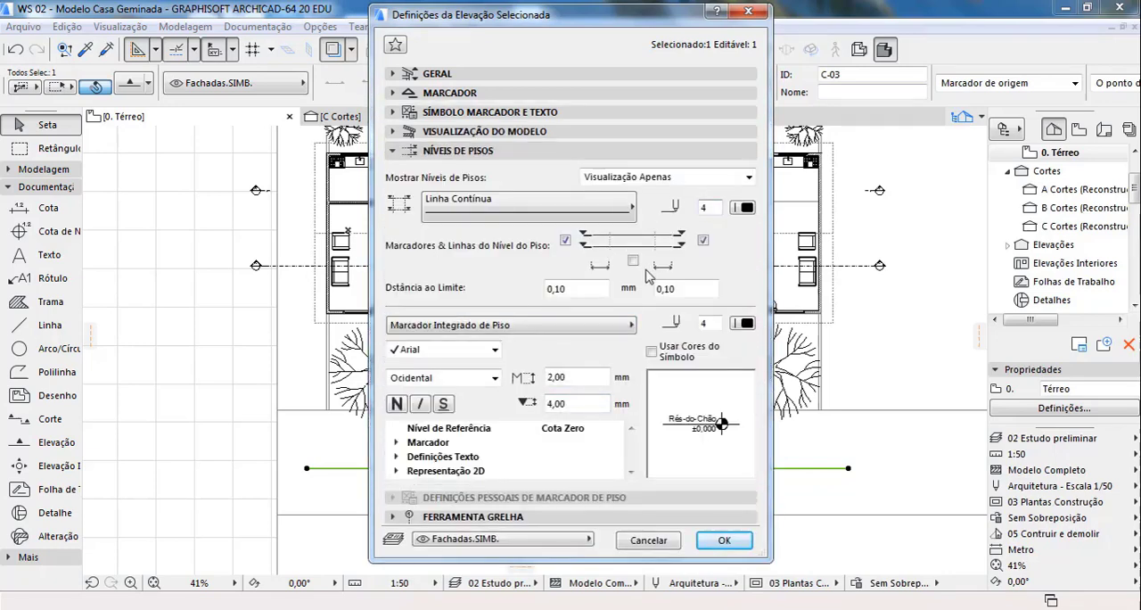
pyautogui.click(565, 241)
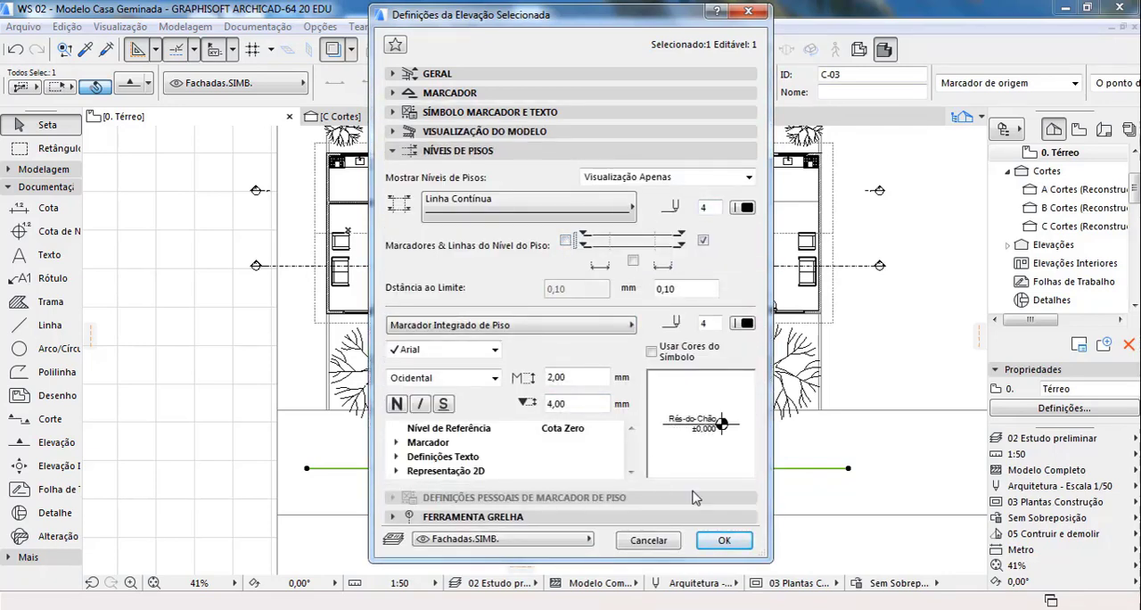
pyautogui.click(720, 540)
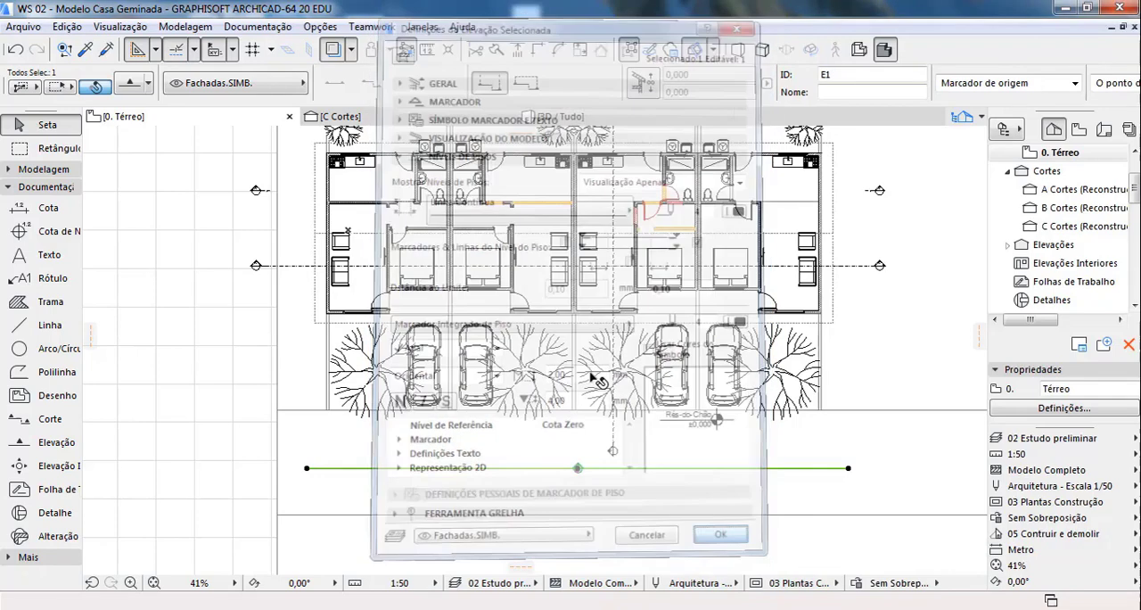
# Step: Open elevation E1 from its marker with the current settings, examine the facade, and return to the Térreo plan with nothing selected
pyautogui.rightClick(579, 474)
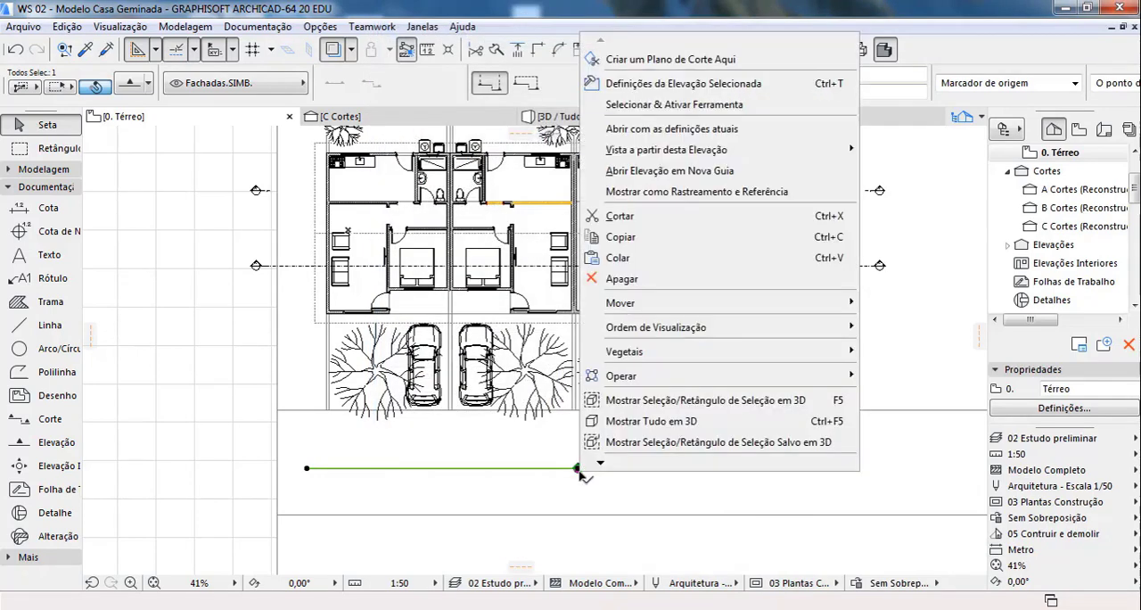
pyautogui.click(660, 130)
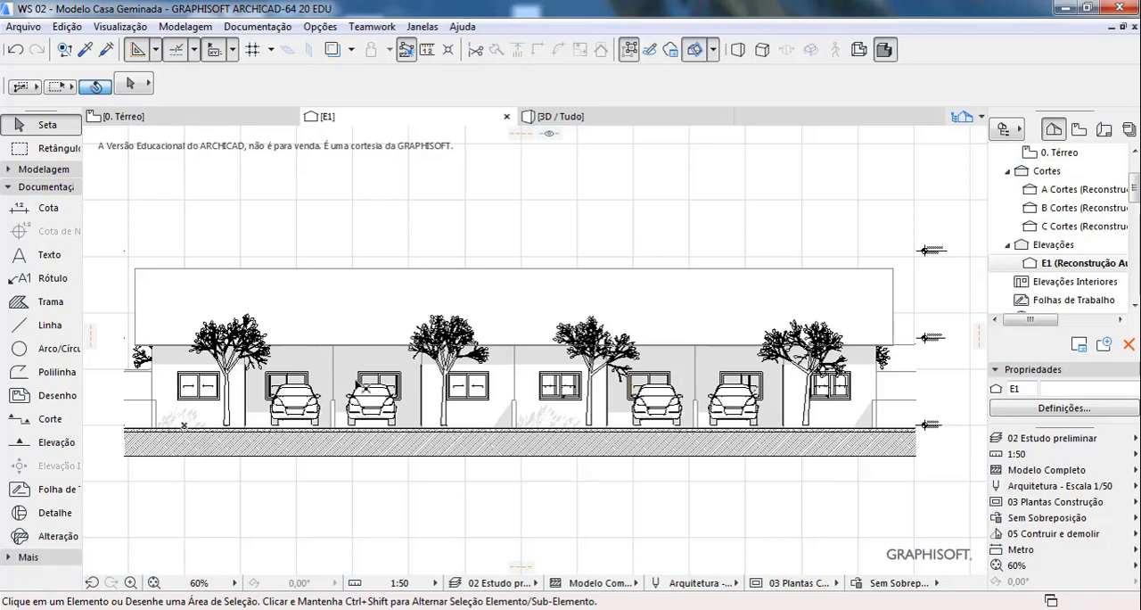
pyautogui.click(157, 120)
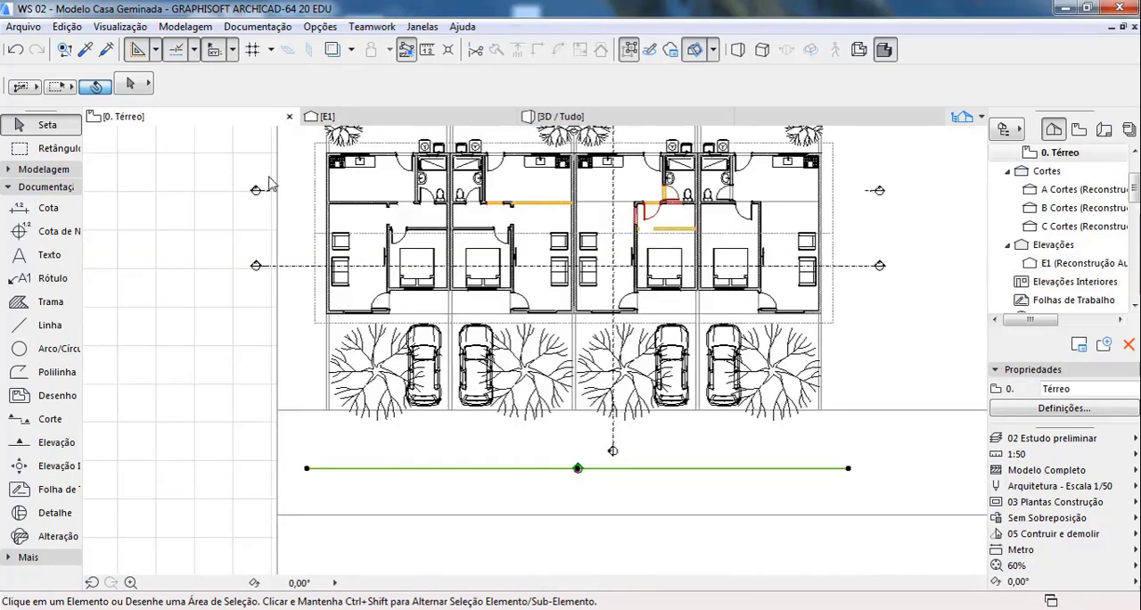
pyautogui.press('Escape')
# Step: Examine the Térreo plan, from the section and elevation lines to the kitchen of the rightmost house
pyautogui.scroll(-2, 392, 466)
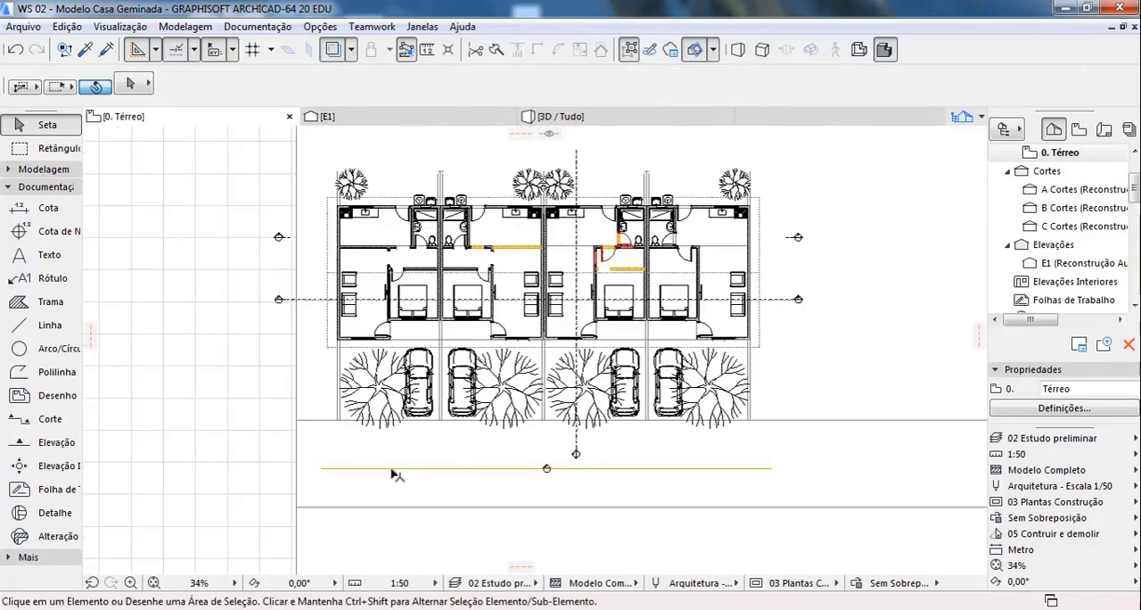
pyautogui.scroll(2, 533, 278)
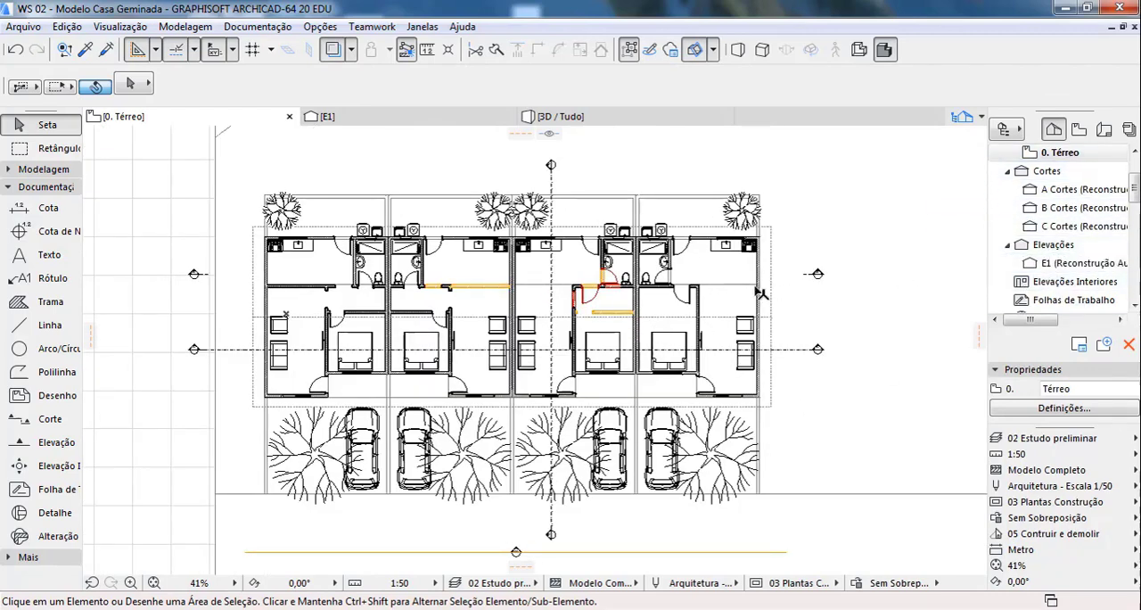
pyautogui.scroll(5, 438, 239)
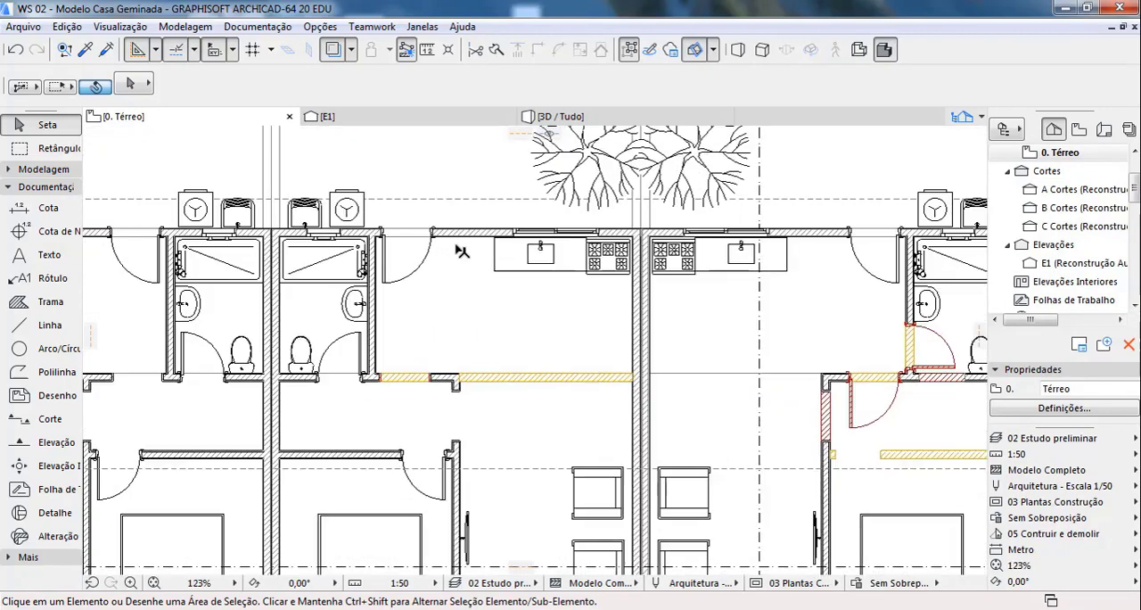
pyautogui.scroll(-5, 370, 266)
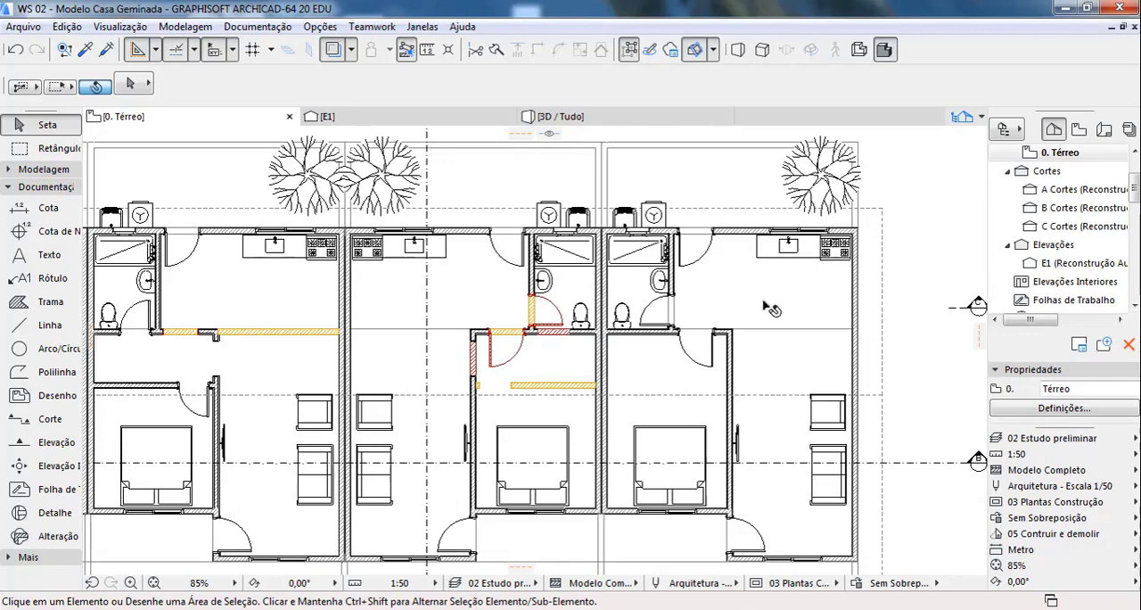
pyautogui.scroll(2, 758, 282)
pyautogui.scroll(2, 758, 282)
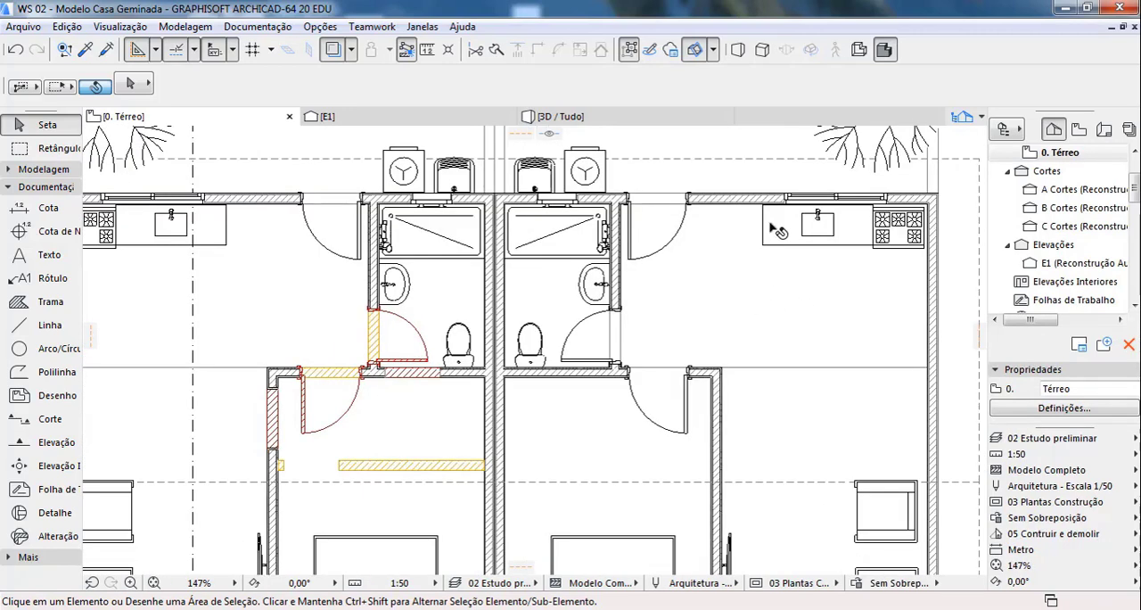
pyautogui.scroll(1, 779, 231)
pyautogui.scroll(1, 769, 242)
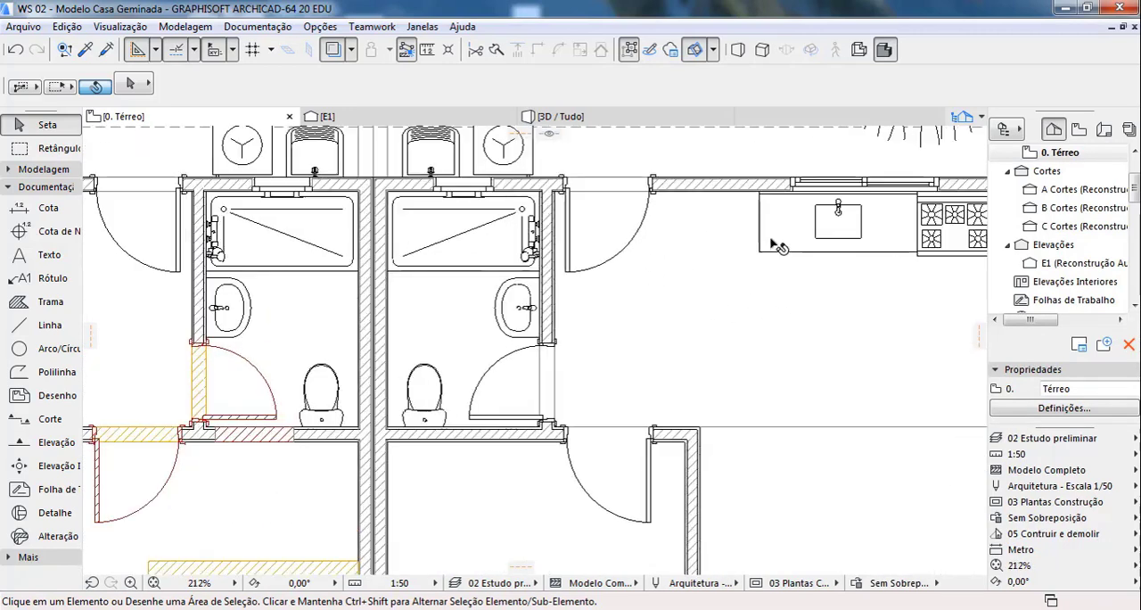
pyautogui.scroll(-1, 211, 397)
pyautogui.scroll(1, 807, 263)
pyautogui.scroll(1, 834, 250)
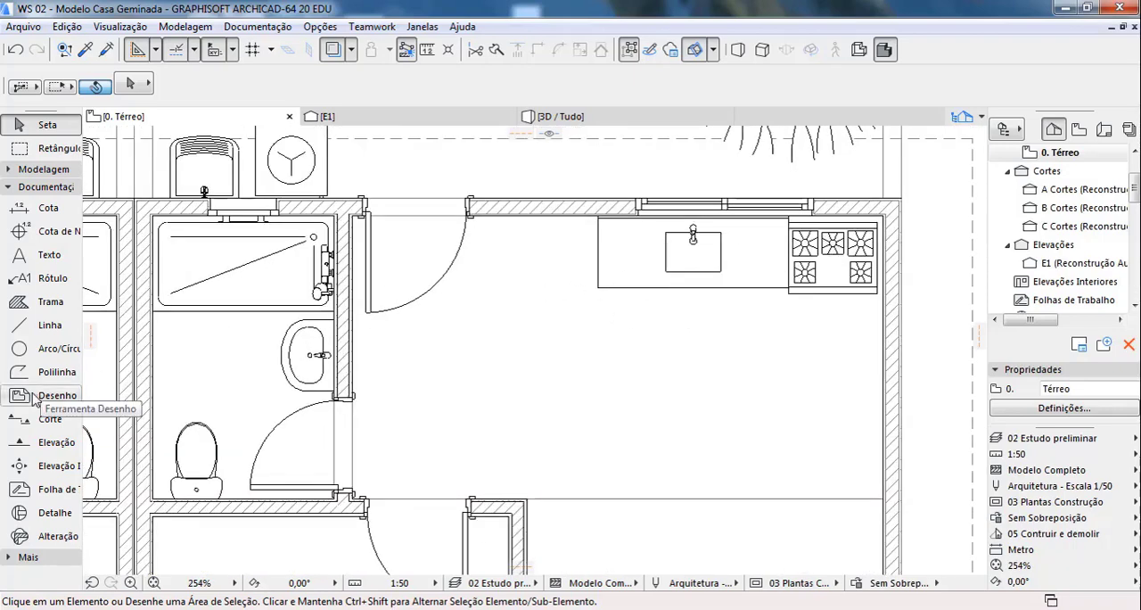
# Step: In the Interior Elevation default settings, set the reference ID to EI1 and the vertical limit to Infinito
pyautogui.click(47, 471)
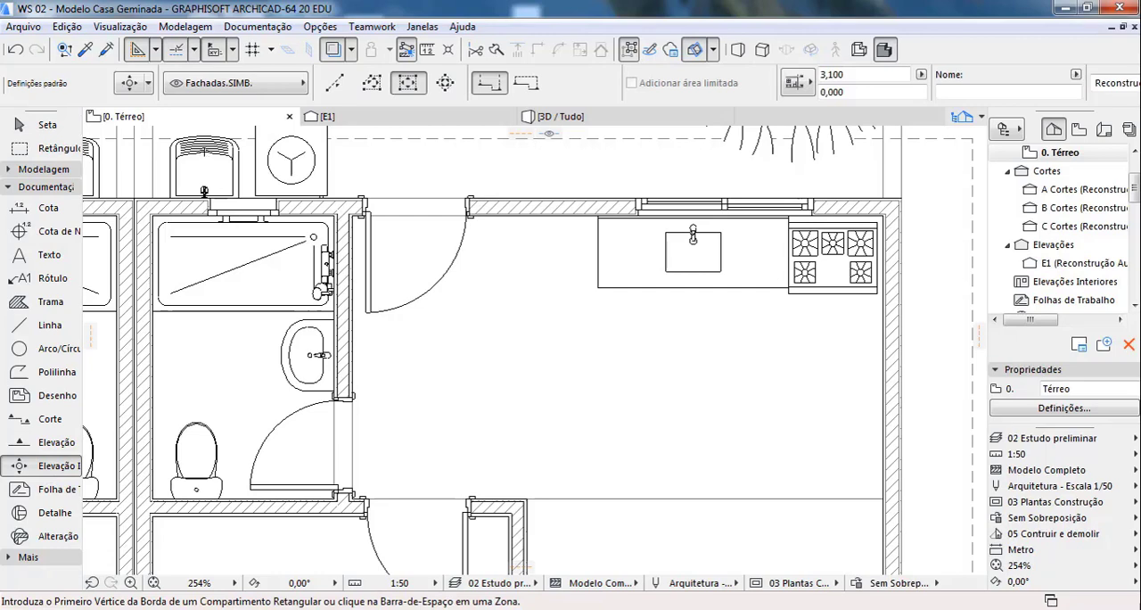
pyautogui.click(130, 85)
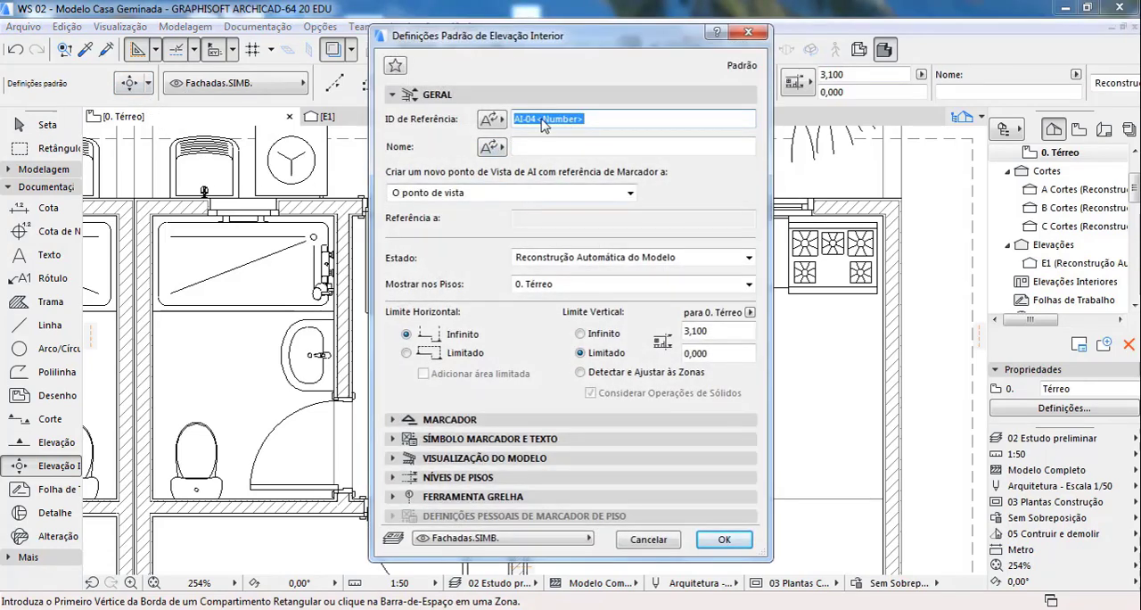
pyautogui.write('ei1')
pyautogui.click(705, 332)
pyautogui.click(581, 335)
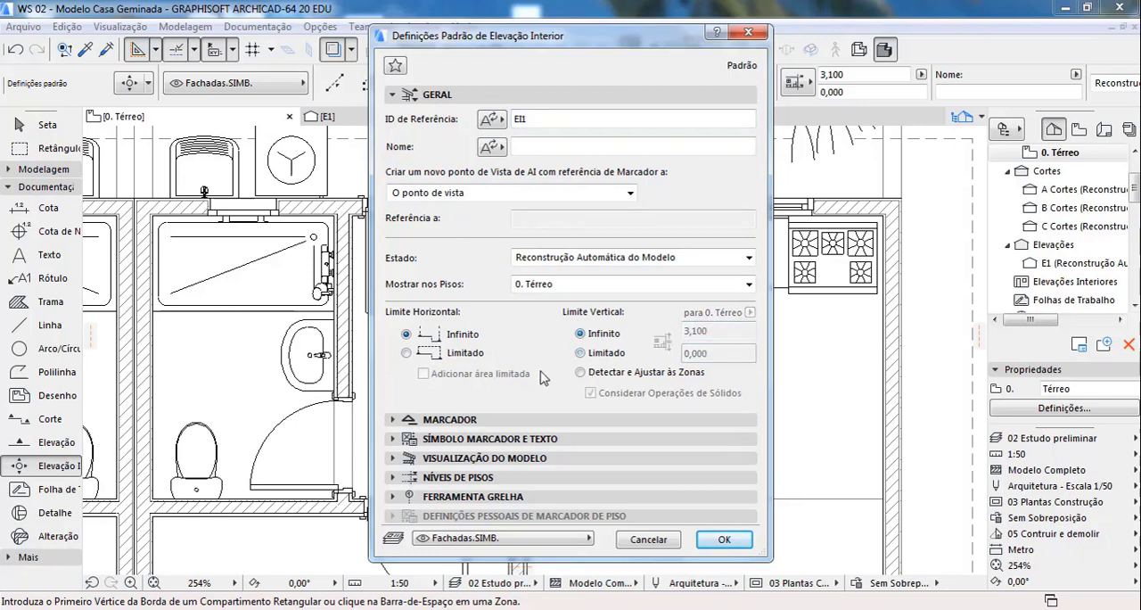
# Step: Review the interior elevation's marker and model display defaults, and set the shadow polygon fill to 25 %
pyautogui.click(397, 422)
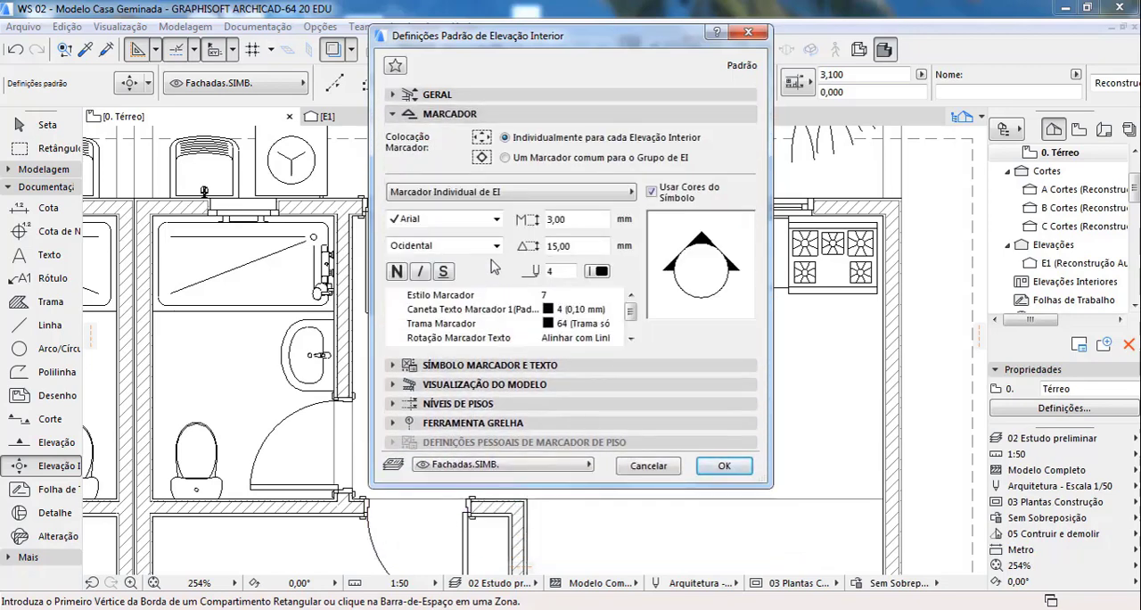
pyautogui.click(504, 371)
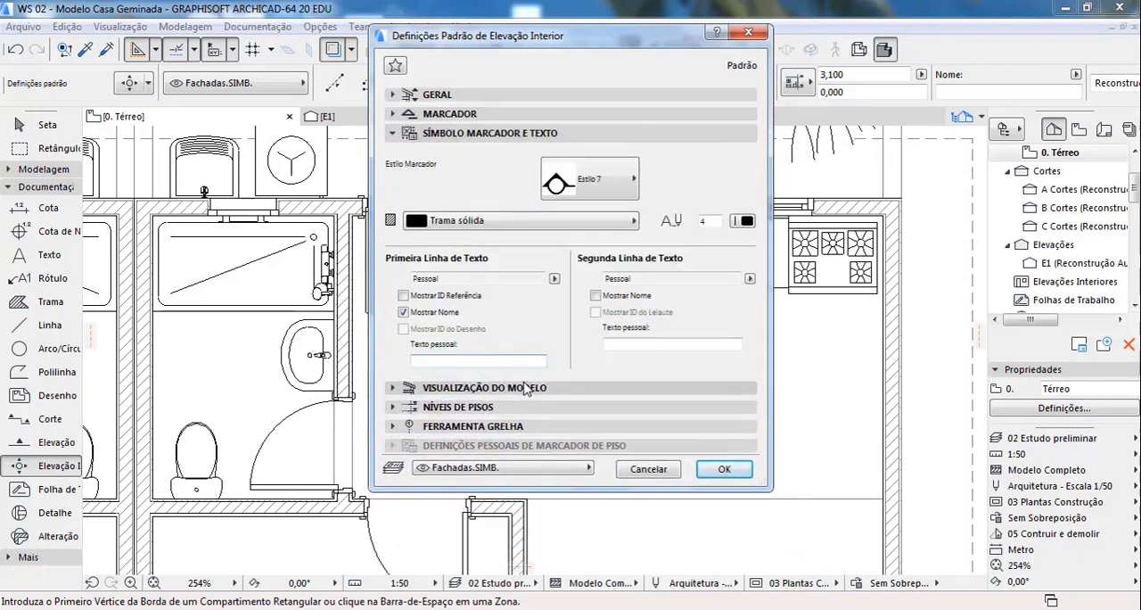
pyautogui.click(528, 391)
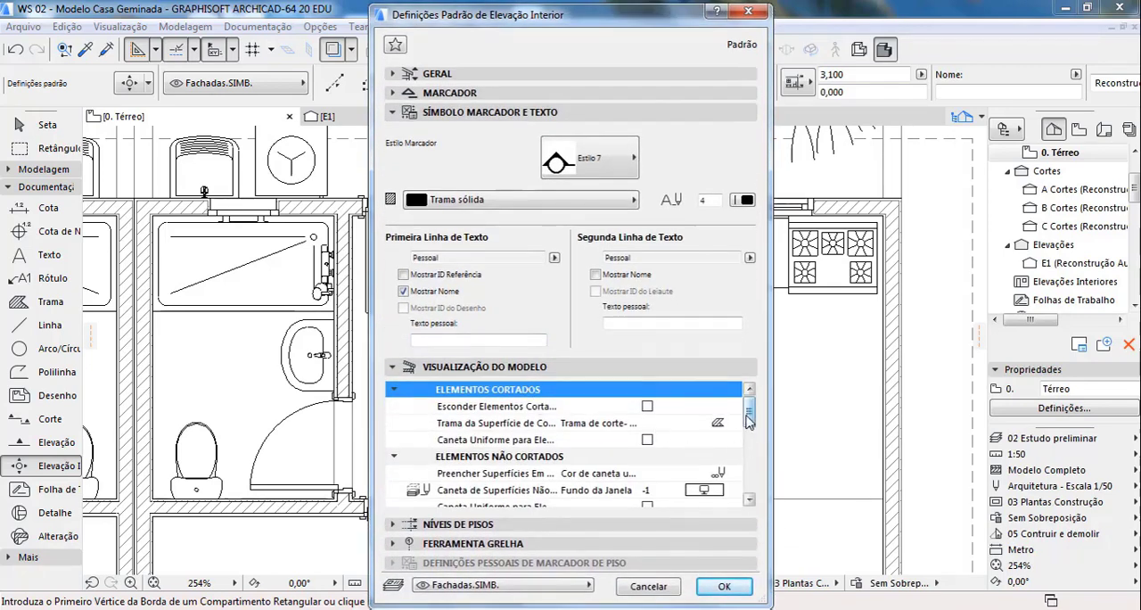
pyautogui.moveTo(750, 419); pyautogui.dragTo(749, 466)
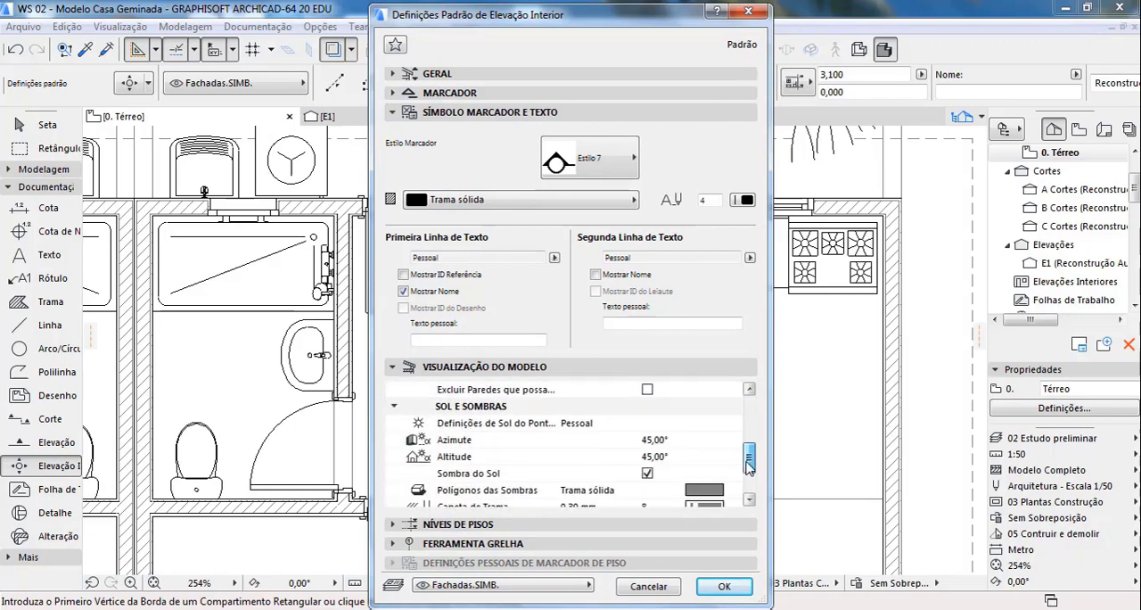
pyautogui.click(704, 489)
pyautogui.click(733, 490)
pyautogui.click(161, 167)
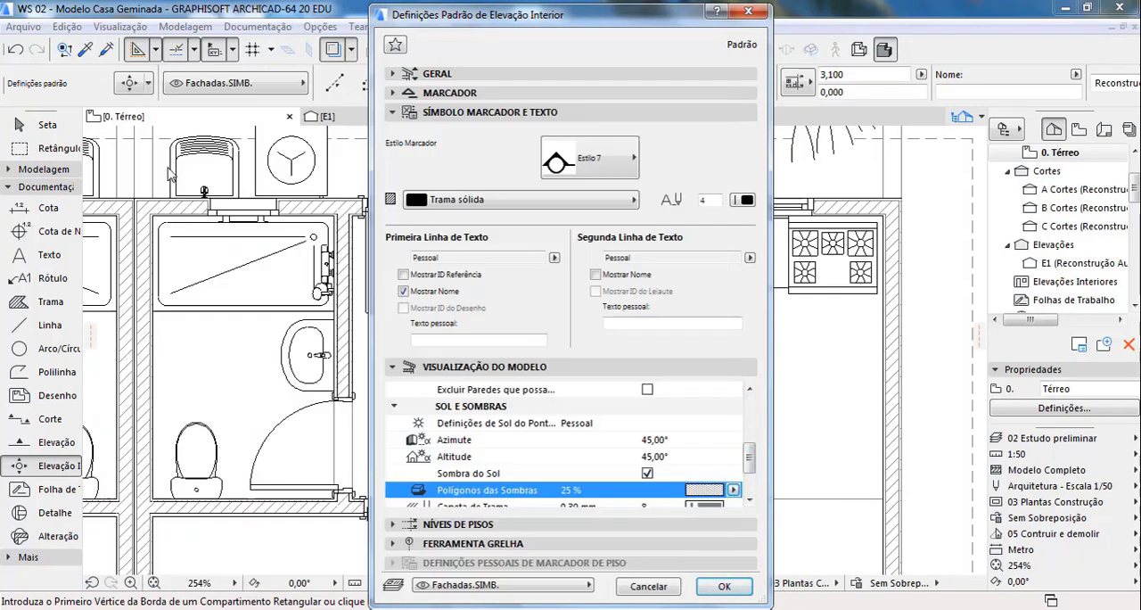
pyautogui.moveTo(754, 478); pyautogui.dragTo(753, 496)
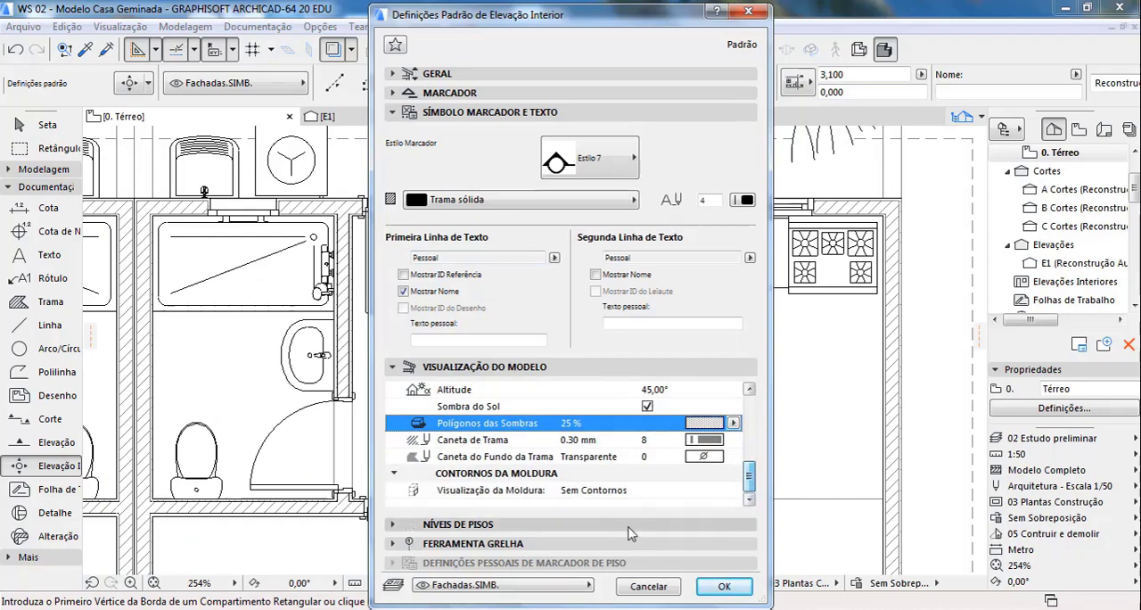
# Step: Review the interior elevation's floor level defaults and layer list, and accept the settings with layer Fachadas.SIMB
pyautogui.click(583, 526)
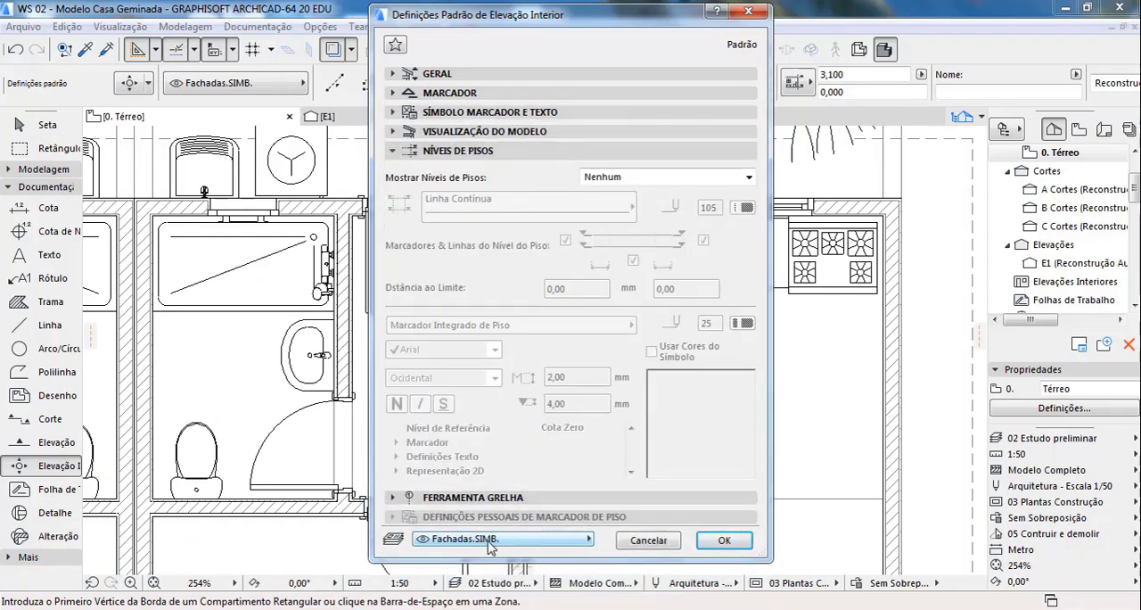
pyautogui.click(553, 539)
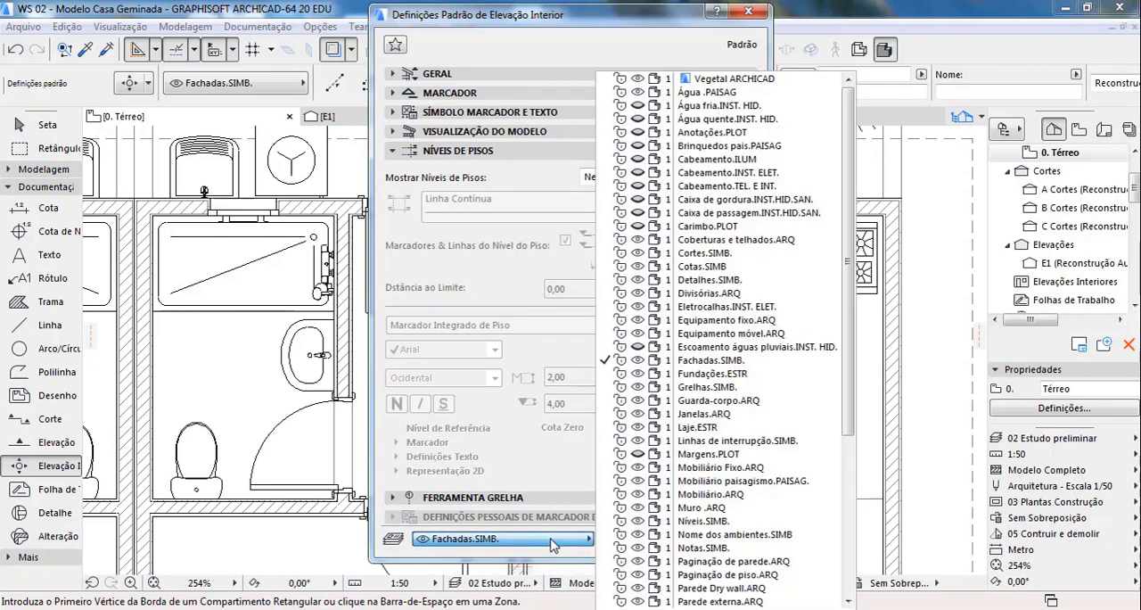
pyautogui.click(552, 541)
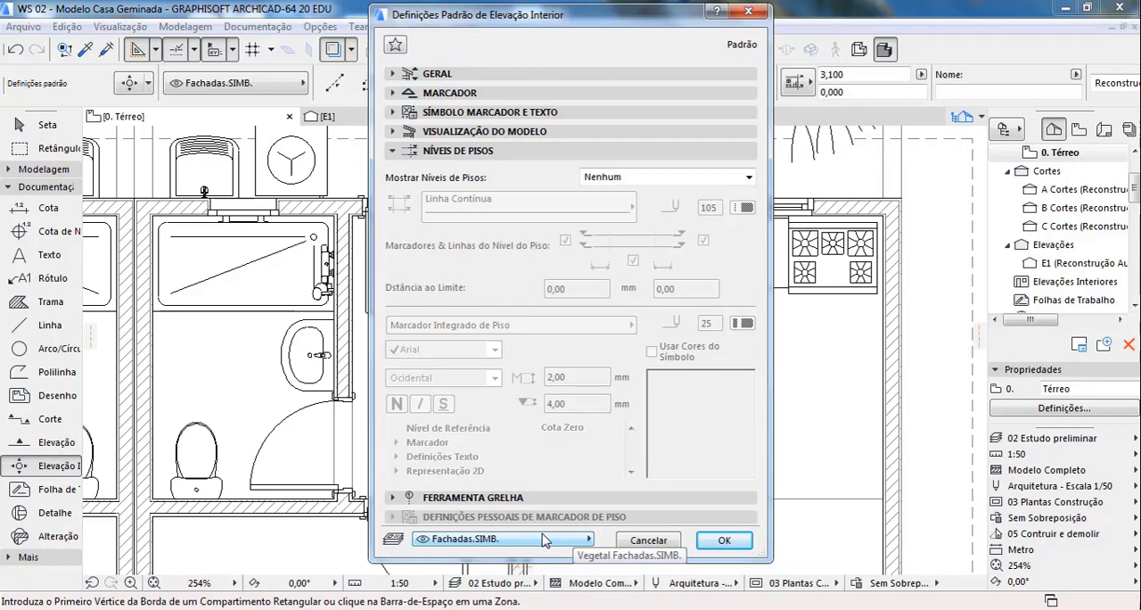
pyautogui.click(722, 541)
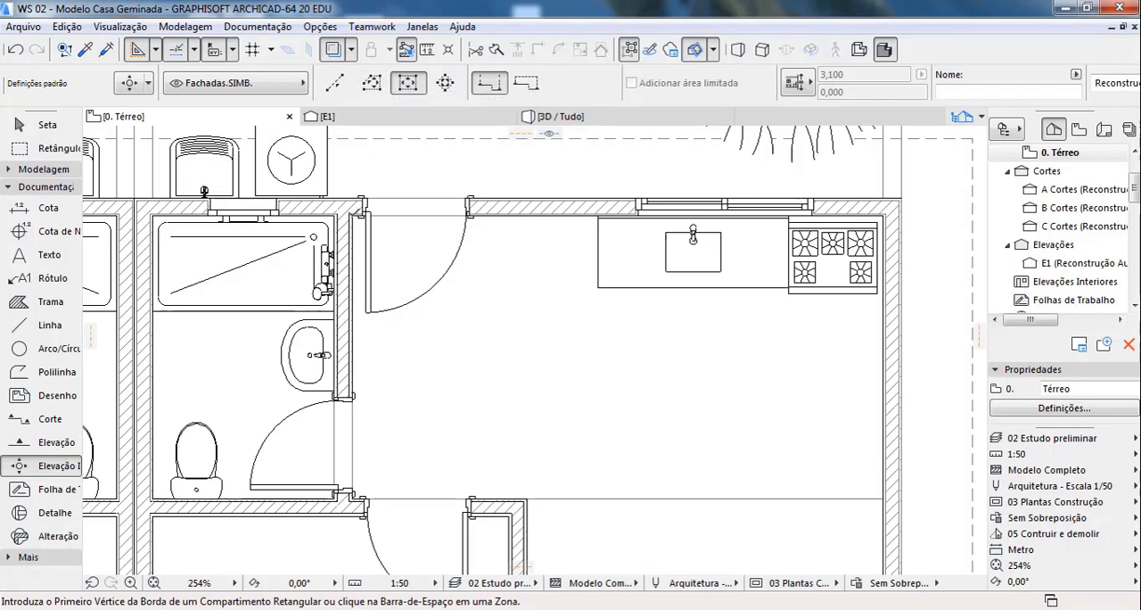
# Step: Try a rectangular interior elevation of about 4.47 by 2.37 m around the kitchen, and undo it
pyautogui.click(353, 216)
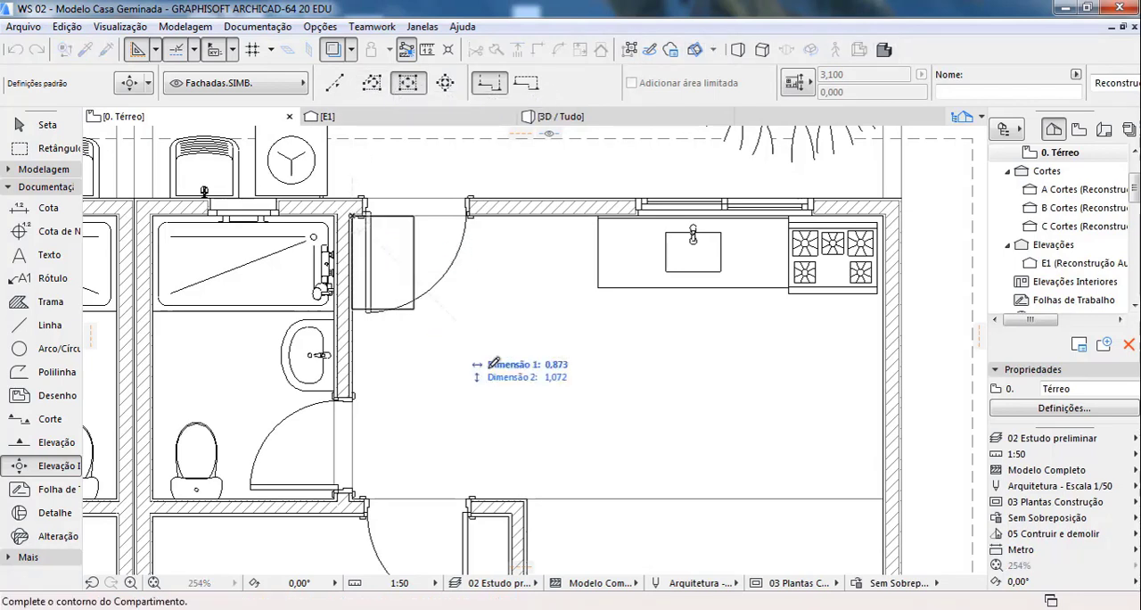
pyautogui.click(885, 496)
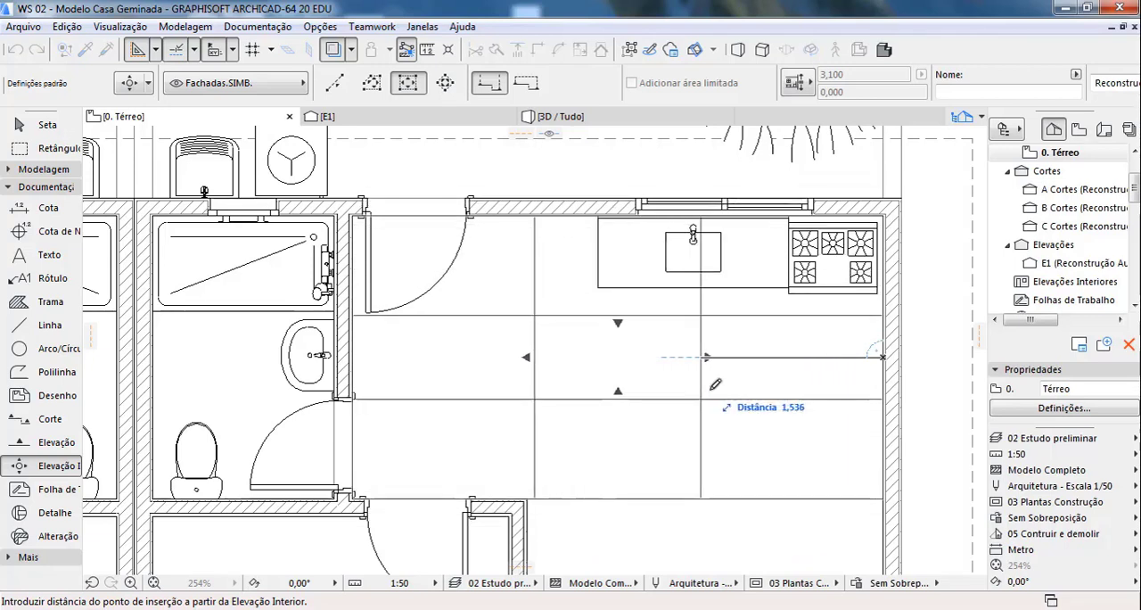
pyautogui.click(767, 414)
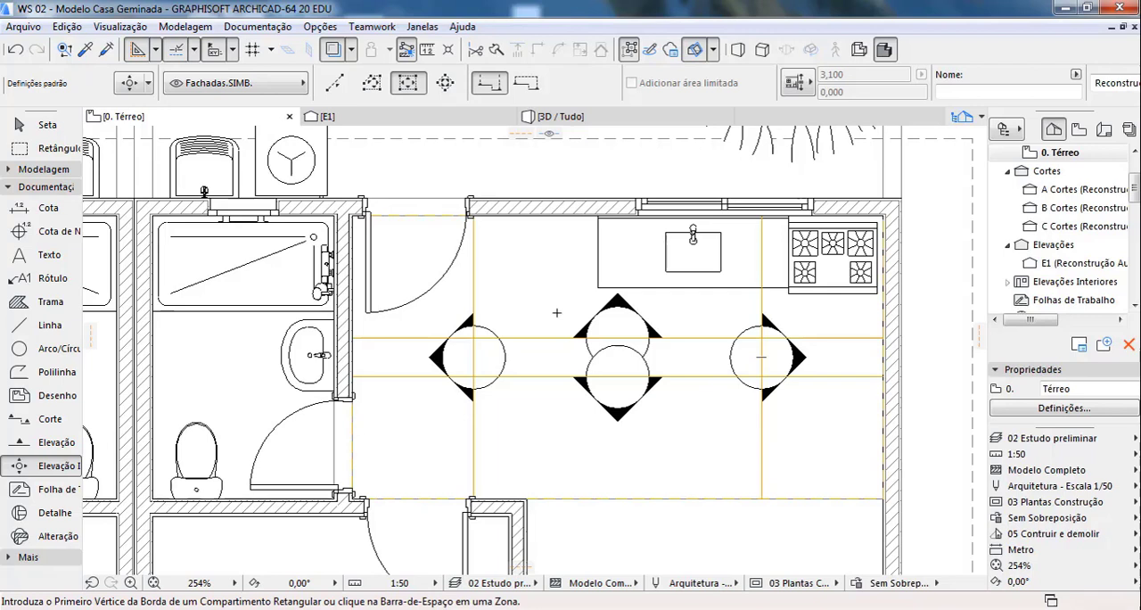
pyautogui.hotkey('ctrl', 'z')
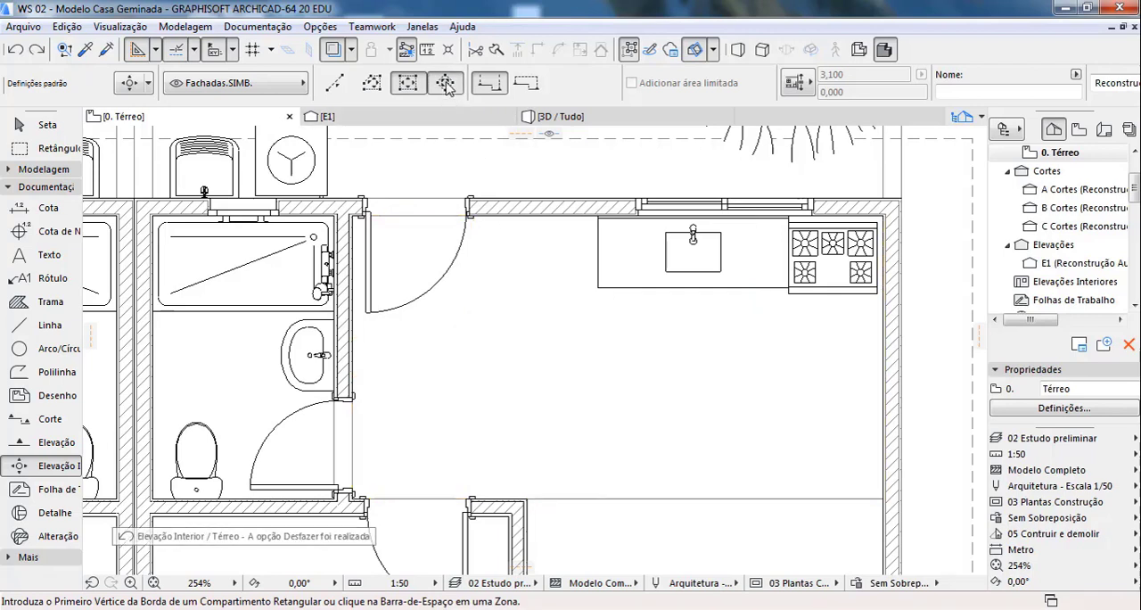
# Step: Try the rotated rectangle method for the kitchen's interior elevation, starting along the upper wall, and undo the placement
pyautogui.click(353, 216)
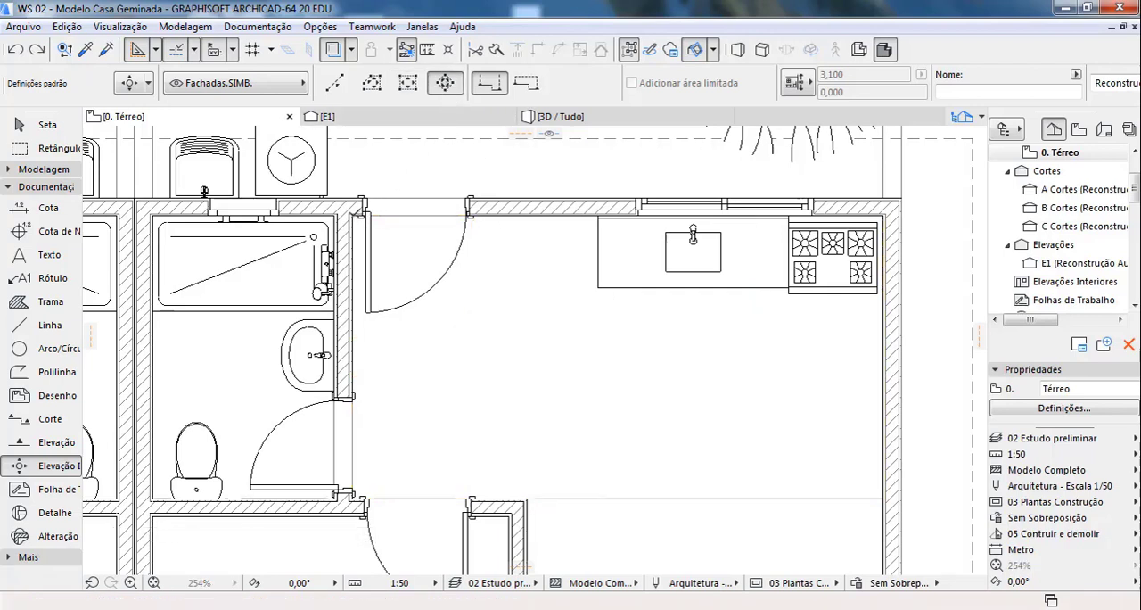
pyautogui.click(884, 214)
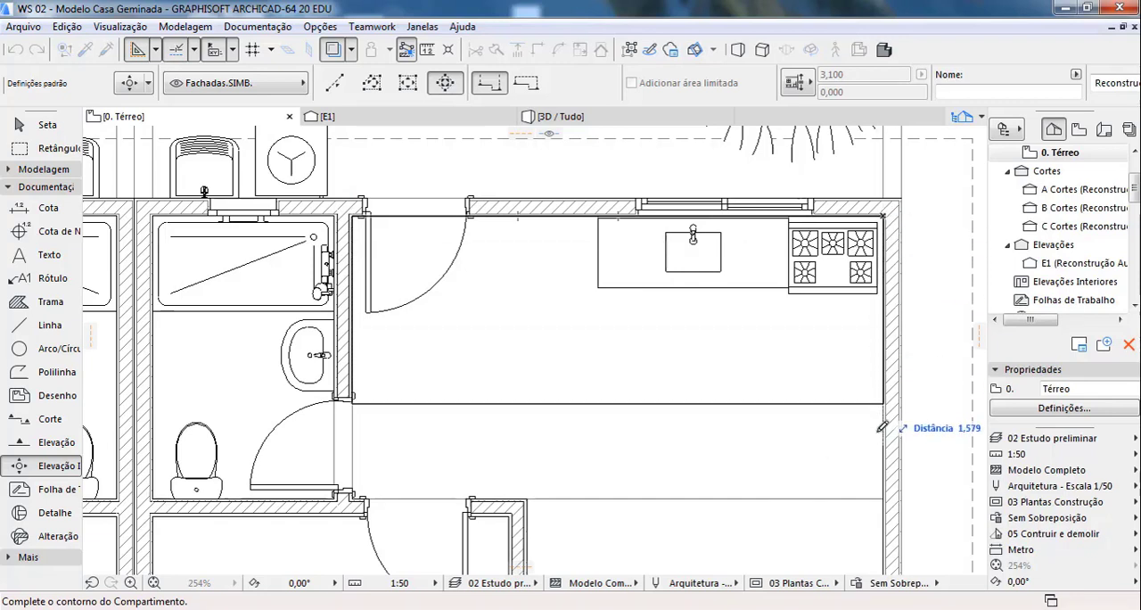
pyautogui.click(880, 481)
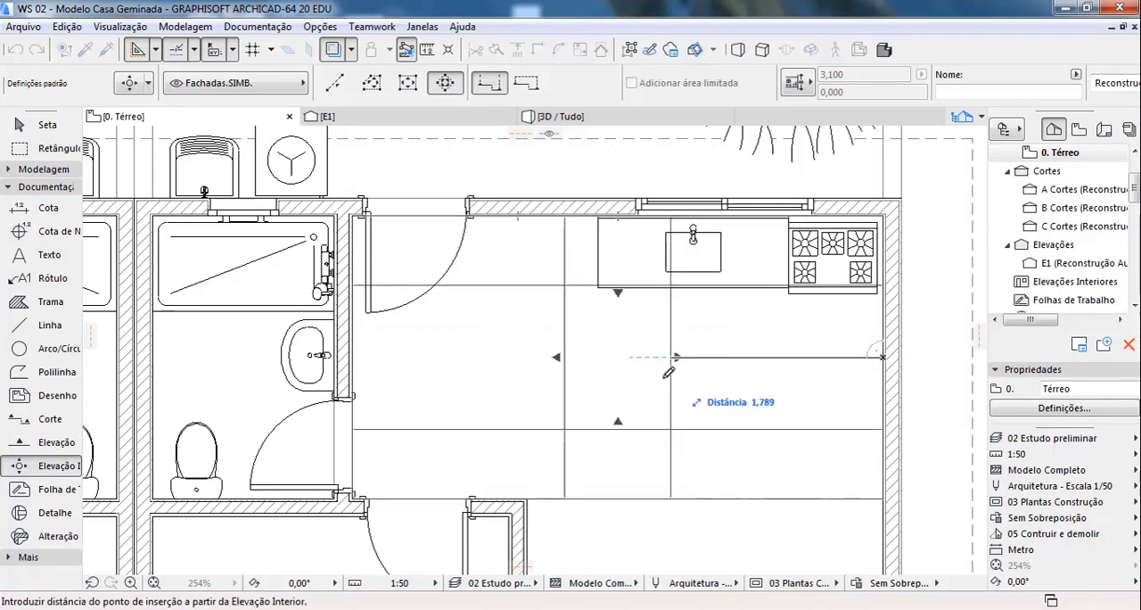
pyautogui.click(774, 416)
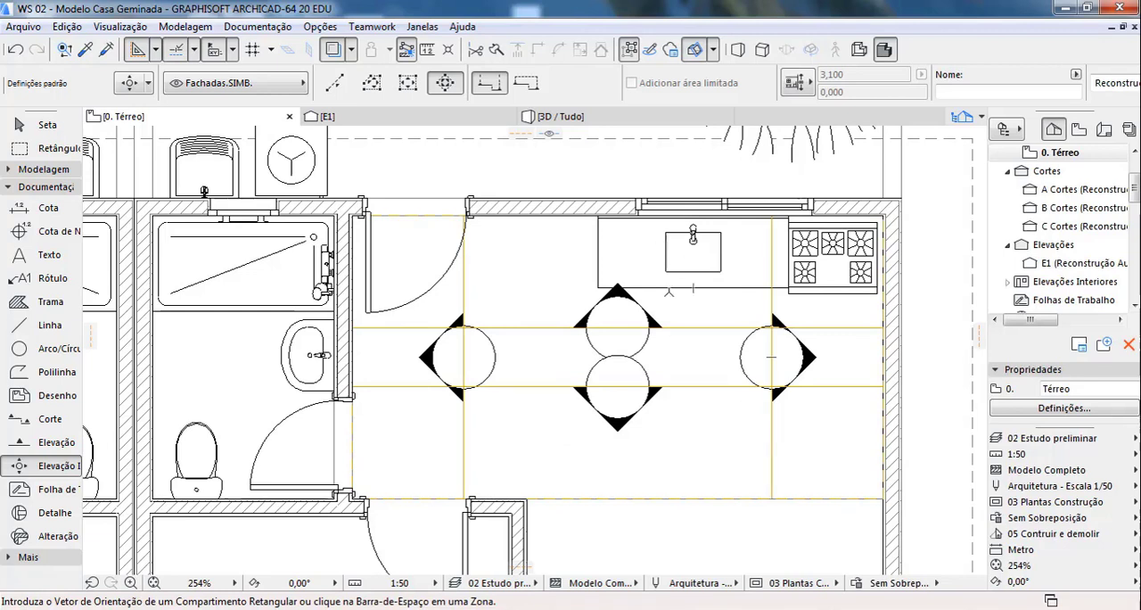
pyautogui.hotkey('ctrl', 'z')
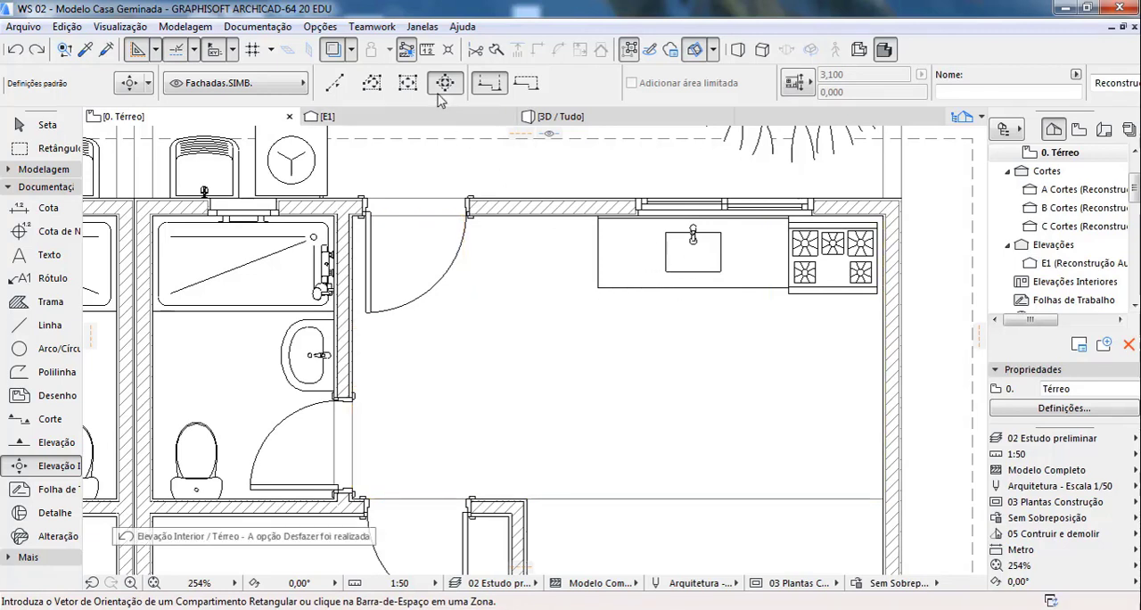
# Step: Try the polygonal method for the interior elevation, tracing the kitchen's four corners, and discard the result
pyautogui.click(408, 82)
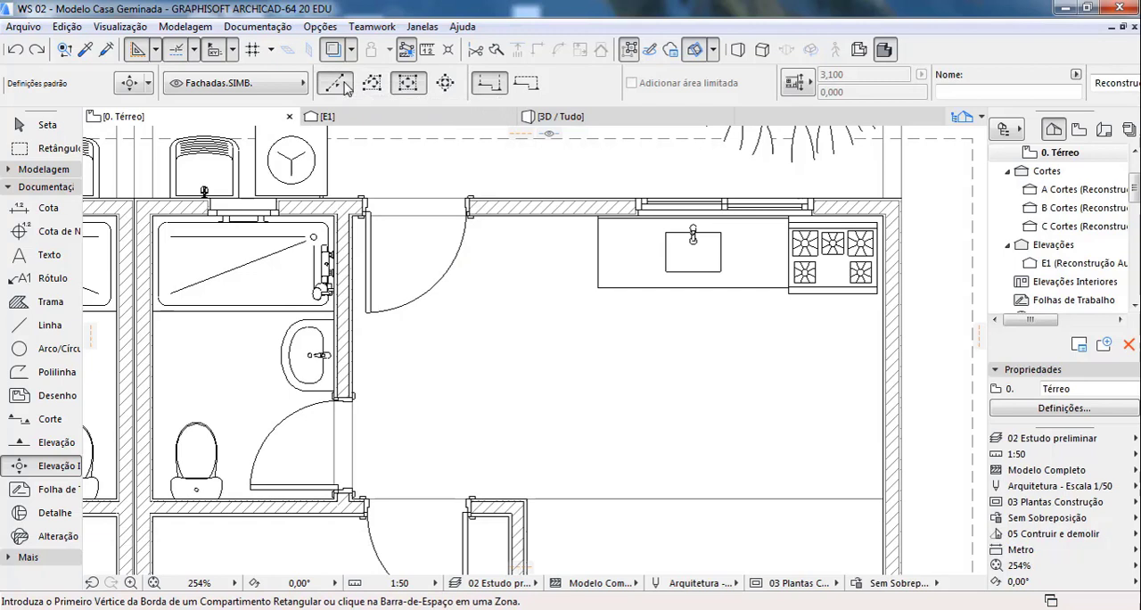
pyautogui.click(336, 82)
pyautogui.click(372, 82)
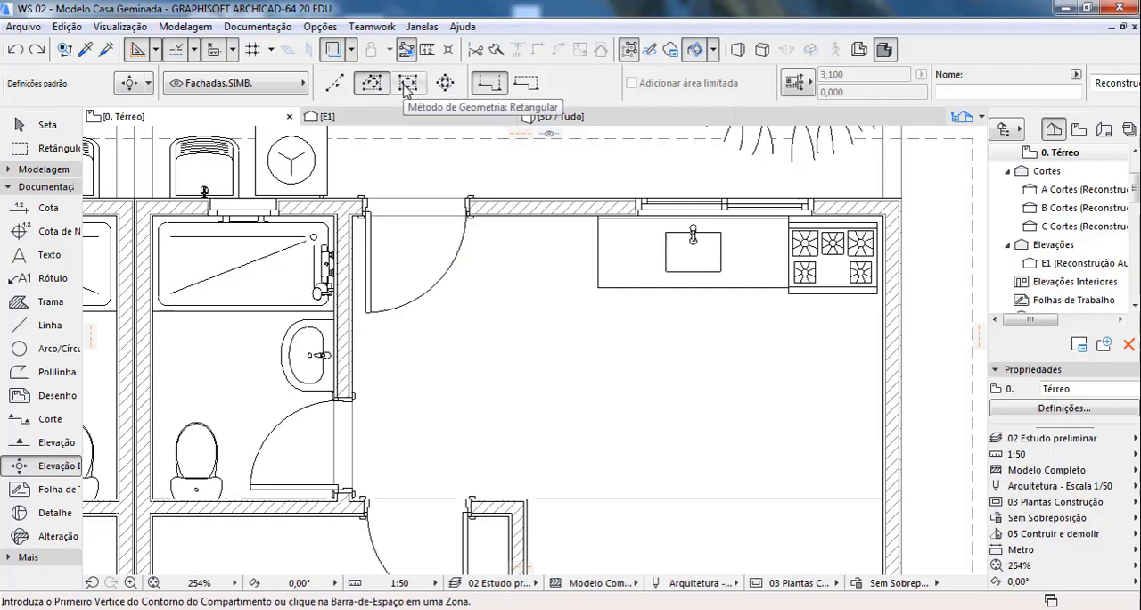
pyautogui.click(353, 215)
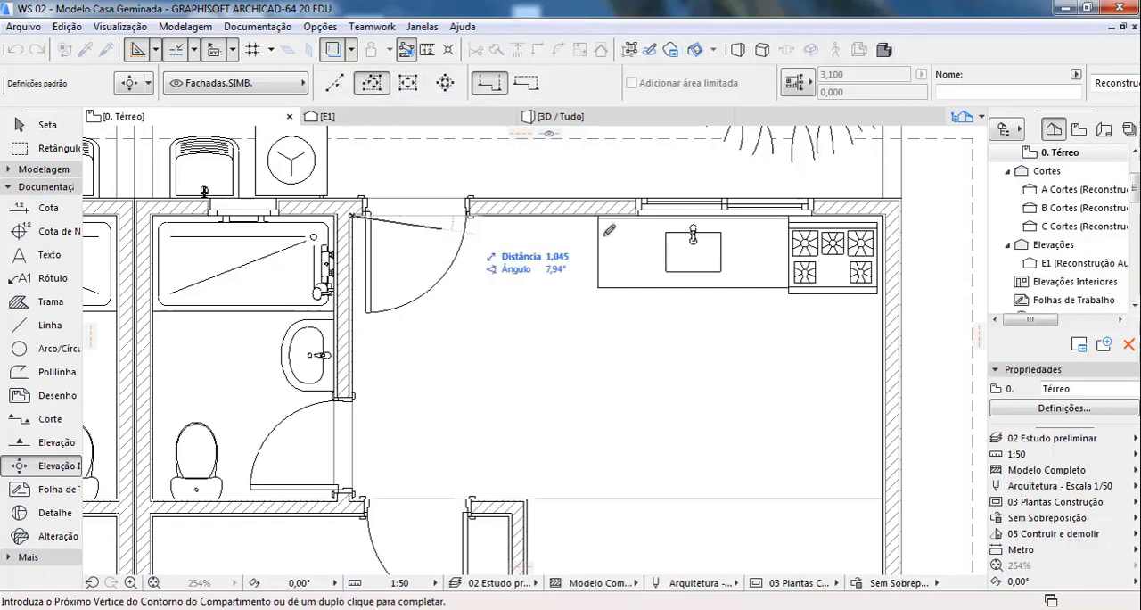
pyautogui.click(887, 213)
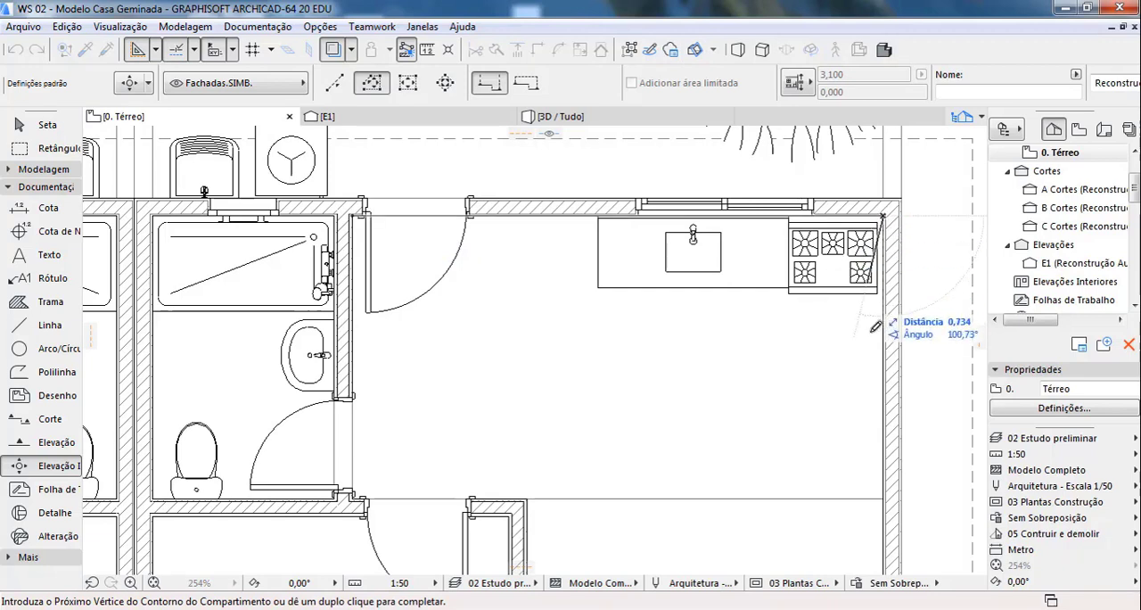
pyautogui.click(886, 496)
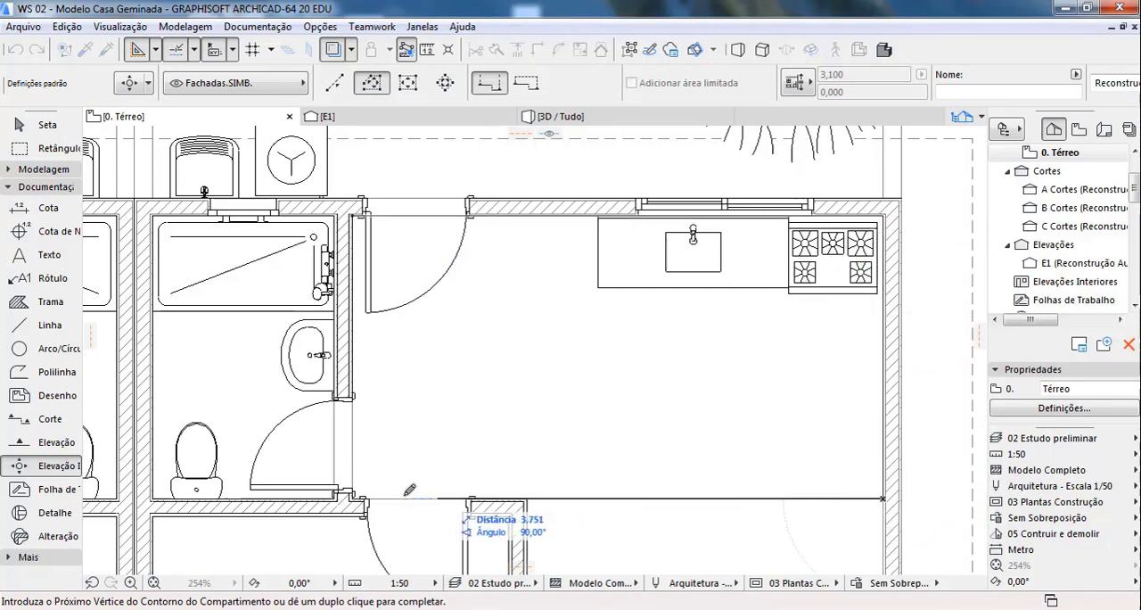
pyautogui.click(355, 496)
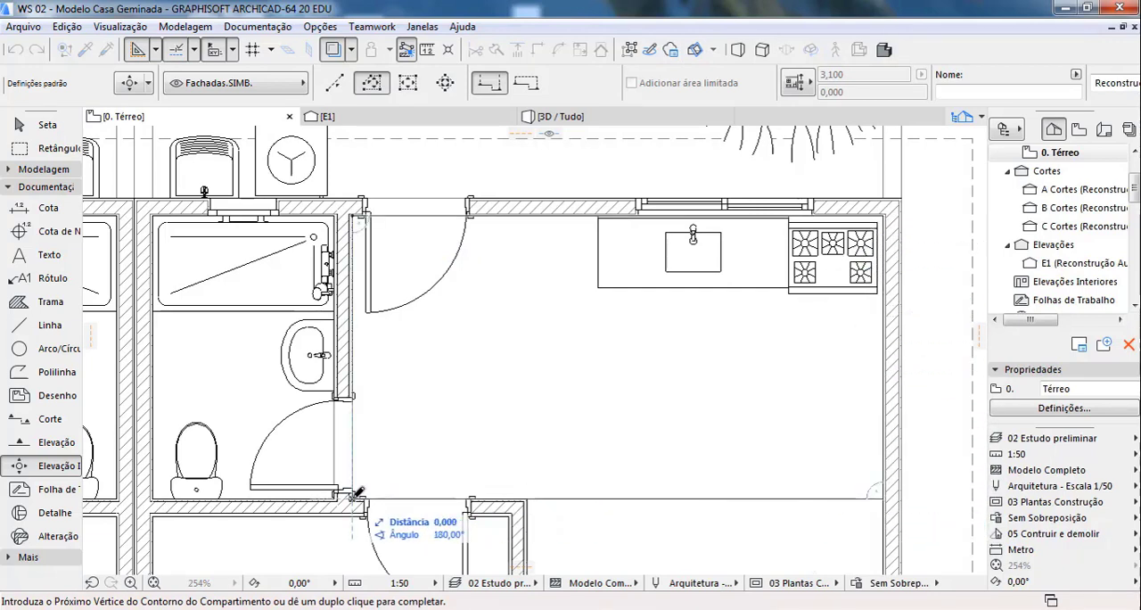
pyautogui.click(354, 216)
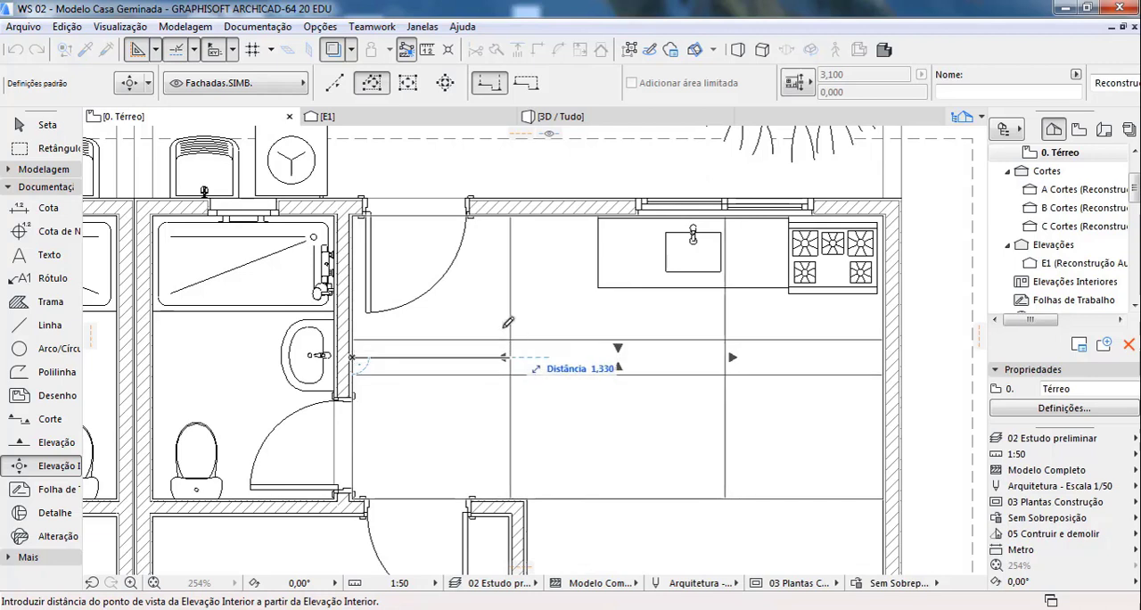
pyautogui.click(630, 311)
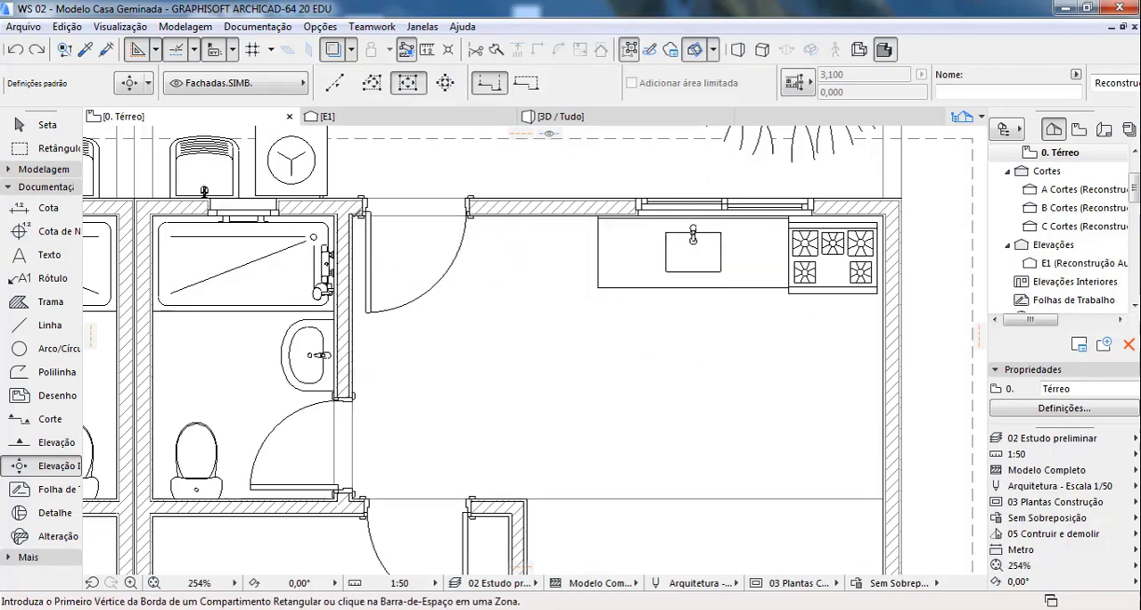
# Step: Try the rectangular interior elevation over the kitchen again, check its upper marker as a separate element, and undo the placement
pyautogui.click(352, 216)
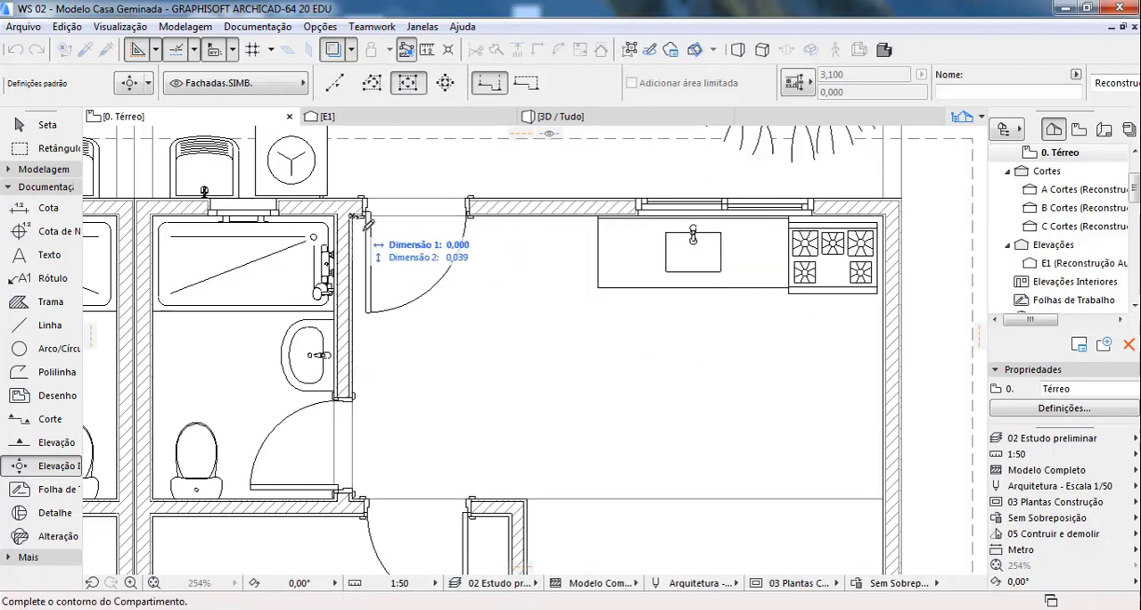
pyautogui.click(884, 493)
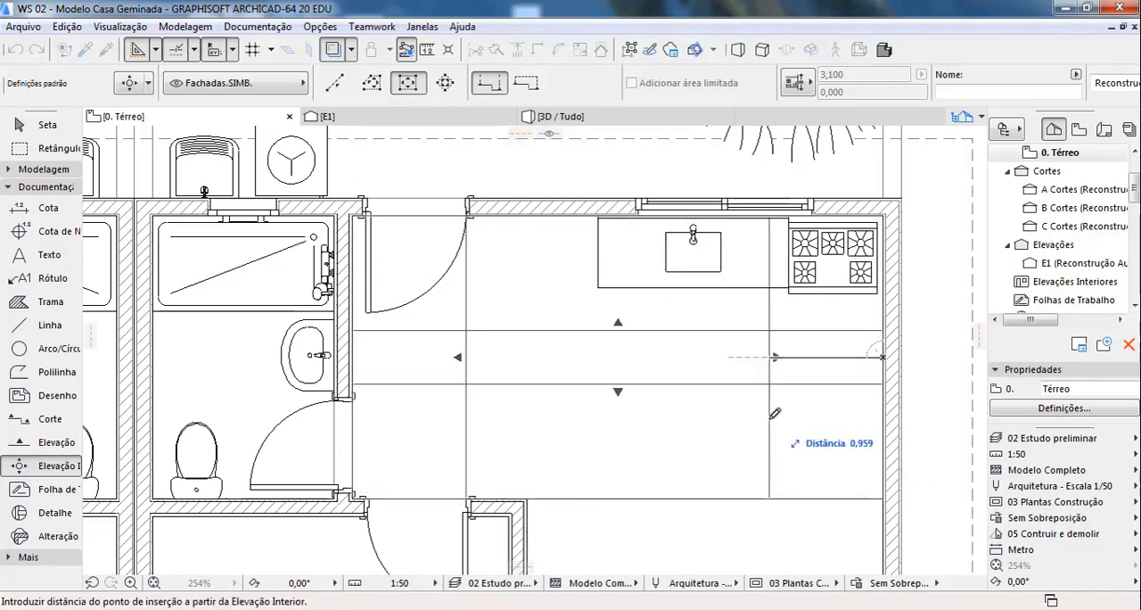
pyautogui.click(775, 413)
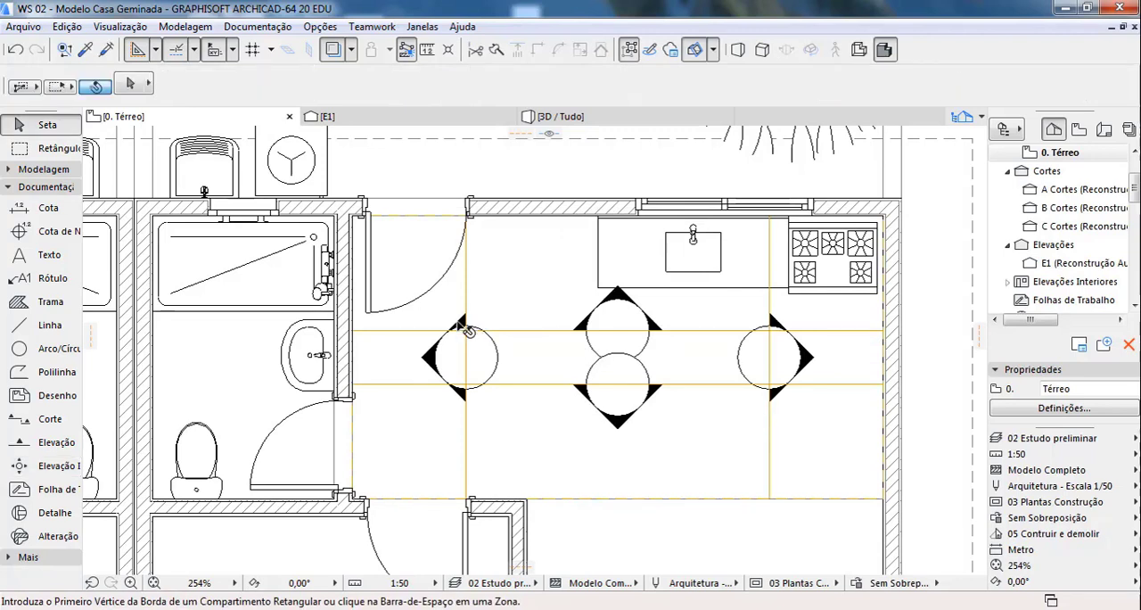
pyautogui.click(617, 331)
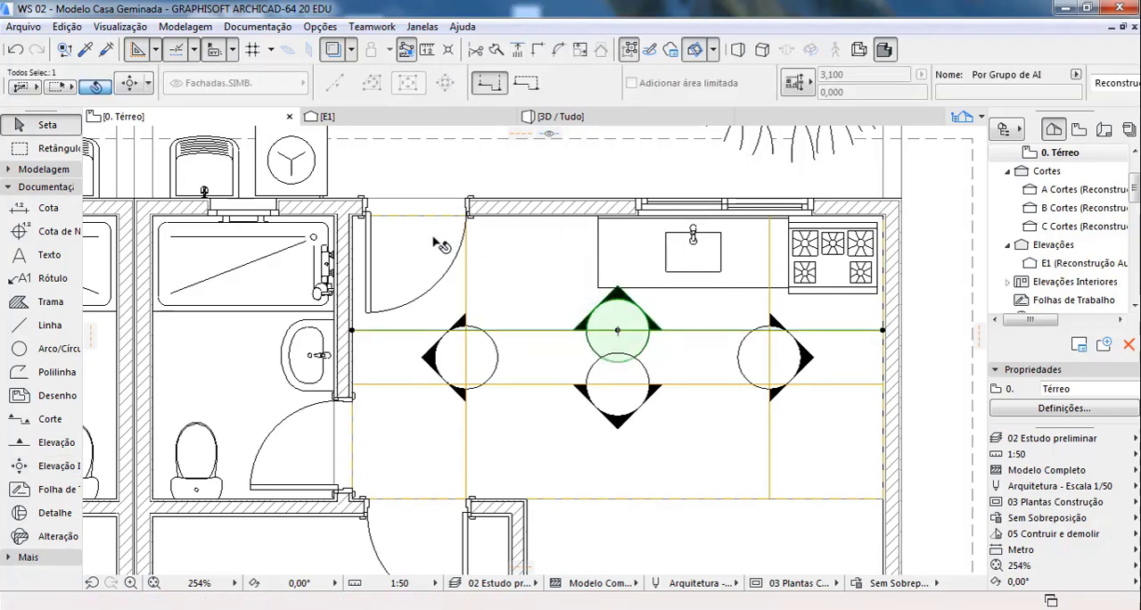
pyautogui.click(450, 194)
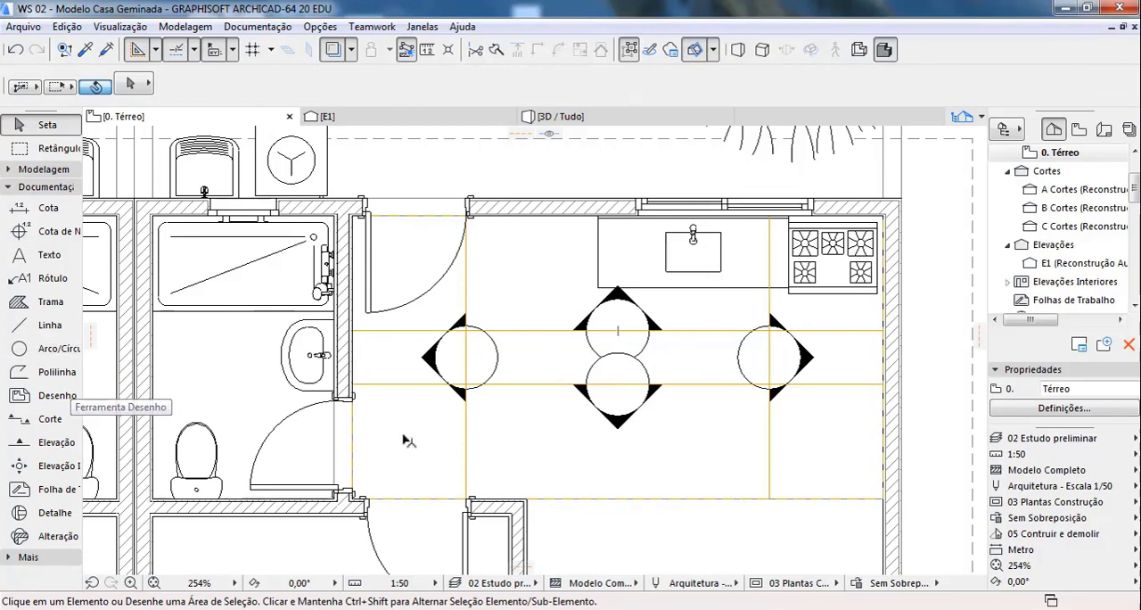
pyautogui.hotkey('ctrl', 'z')
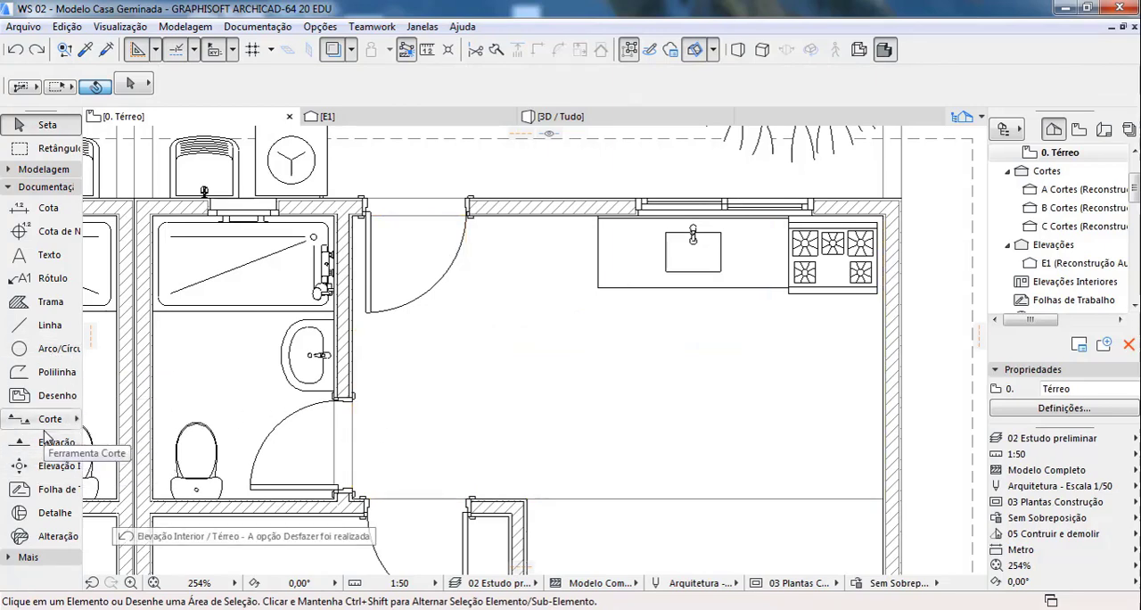
# Step: In the Interior Elevation defaults, set the marker placement to one common marker for the whole EI group
pyautogui.click(49, 466)
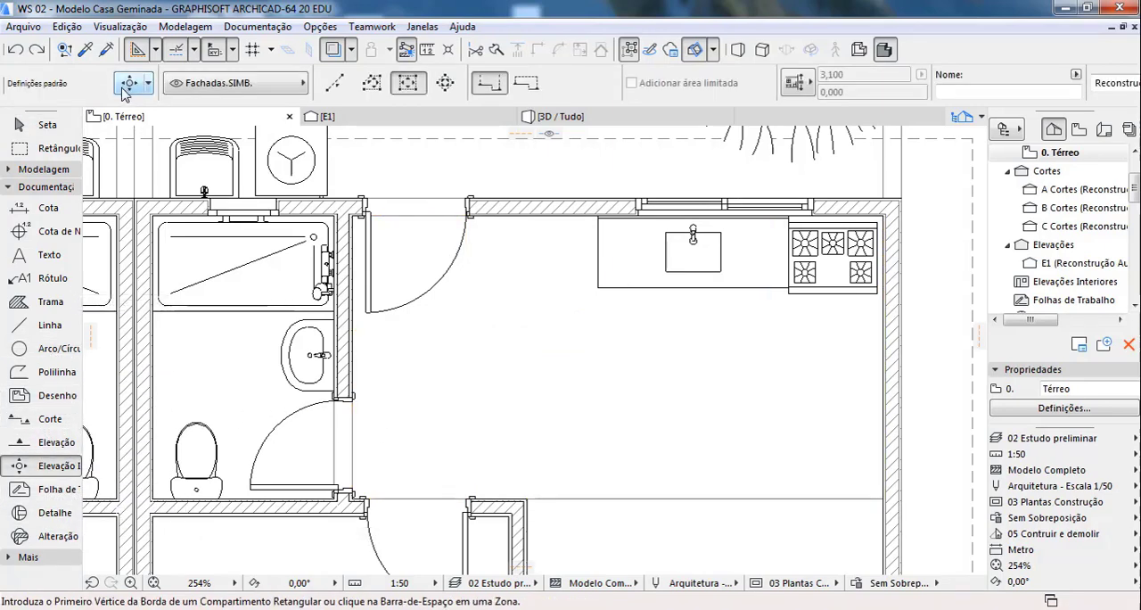
pyautogui.hotkey('ctrl', 't')
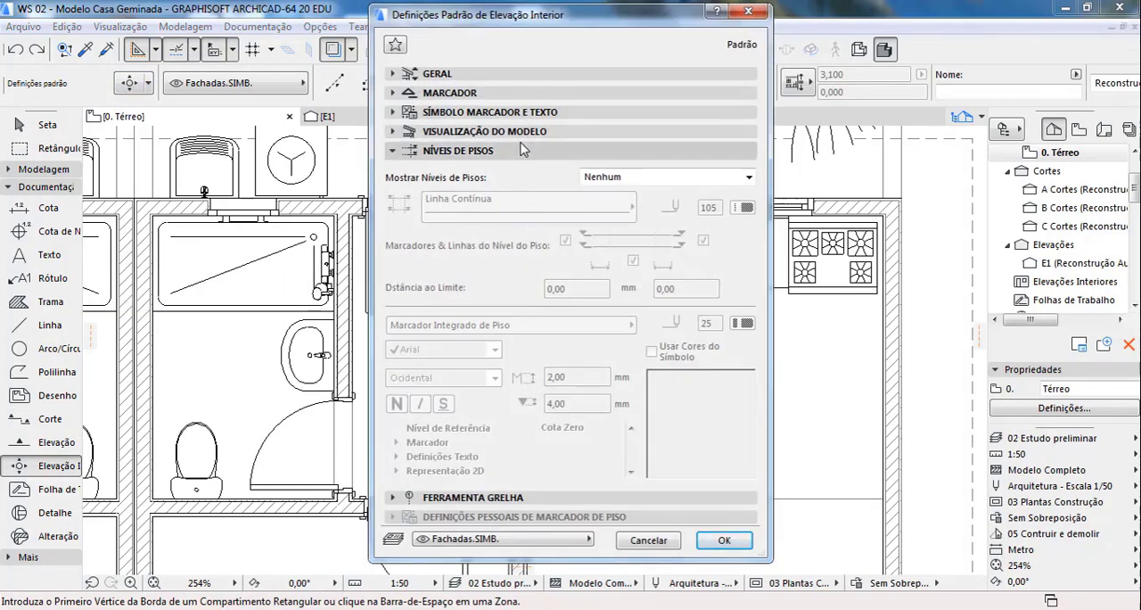
pyautogui.click(515, 93)
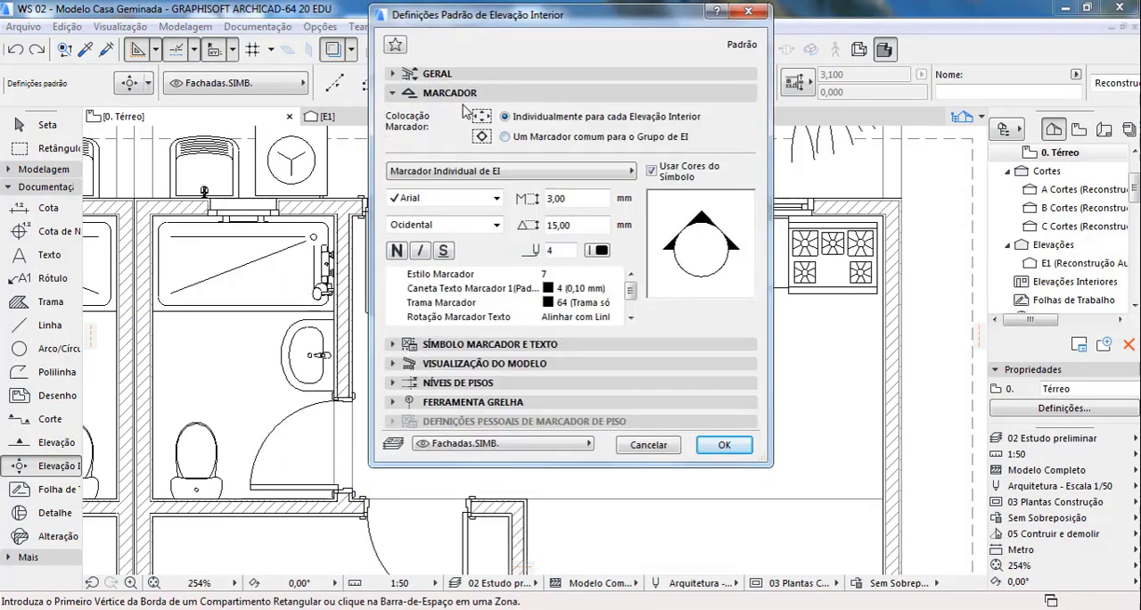
pyautogui.click(505, 137)
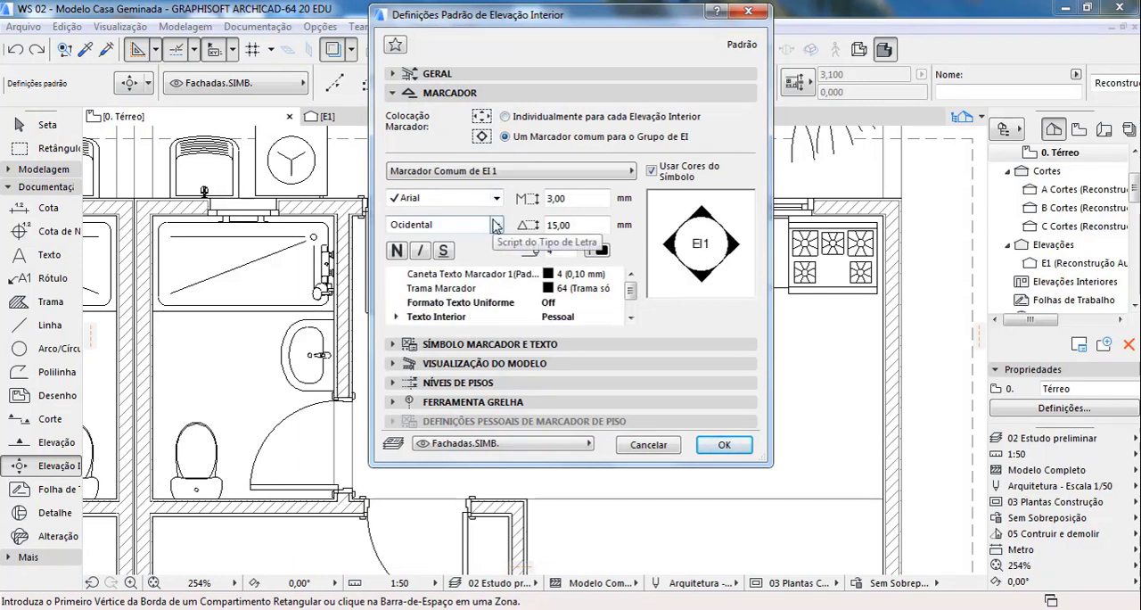
pyautogui.click(724, 445)
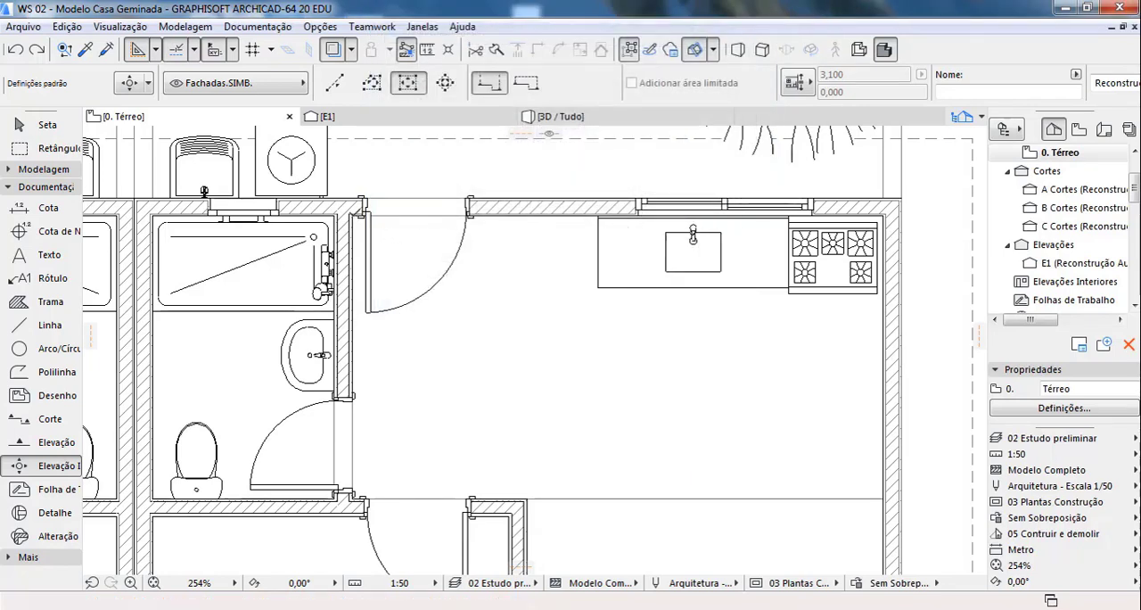
# Step: Start a polygonal interior elevation at the kitchen's upper-left corner and trace the outer walls down to the living room's entrance-door corner
pyautogui.click(357, 214)
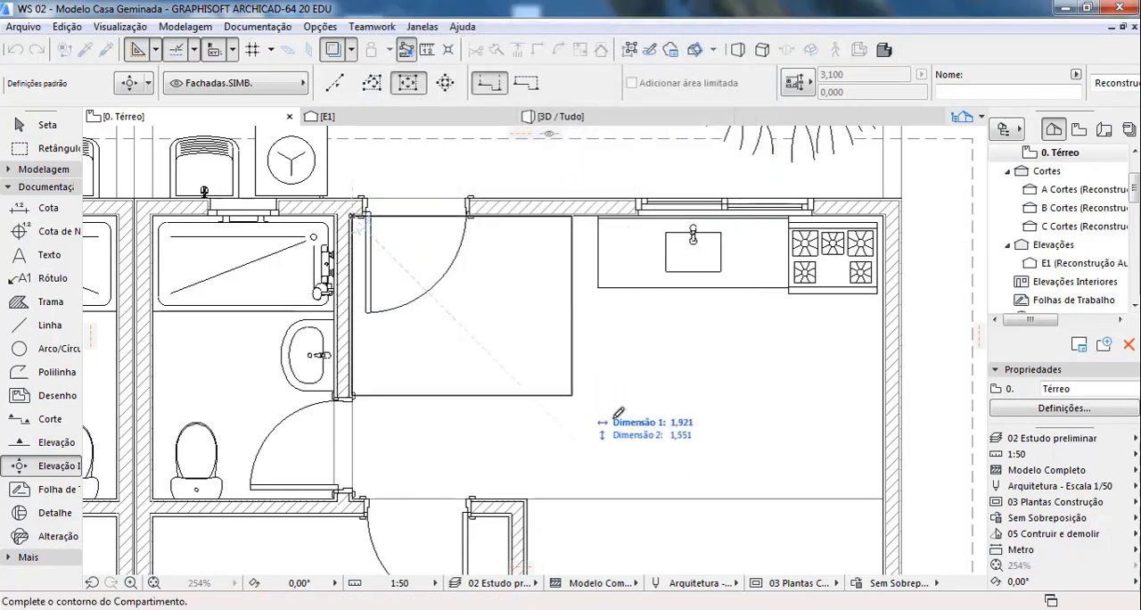
pyautogui.click(371, 82)
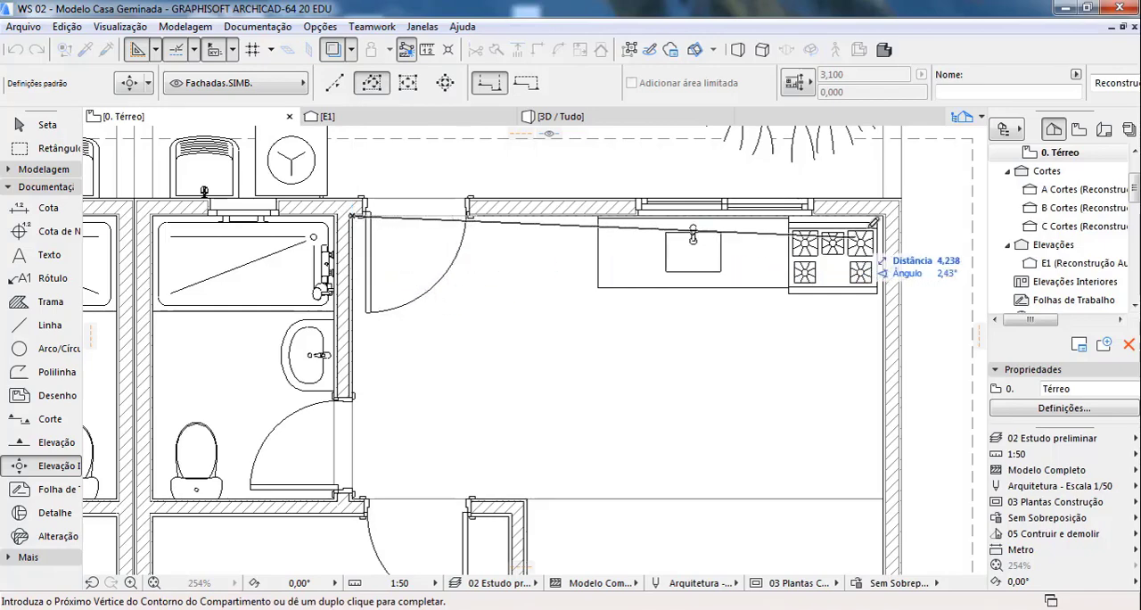
pyautogui.click(883, 214)
pyautogui.scroll(-4, 599, 183)
pyautogui.scroll(-3, 753, 382)
pyautogui.moveTo(753, 401); pyautogui.dragTo(711, 254, button='middle')
pyautogui.scroll(8, 700, 401)
pyautogui.click(734, 391)
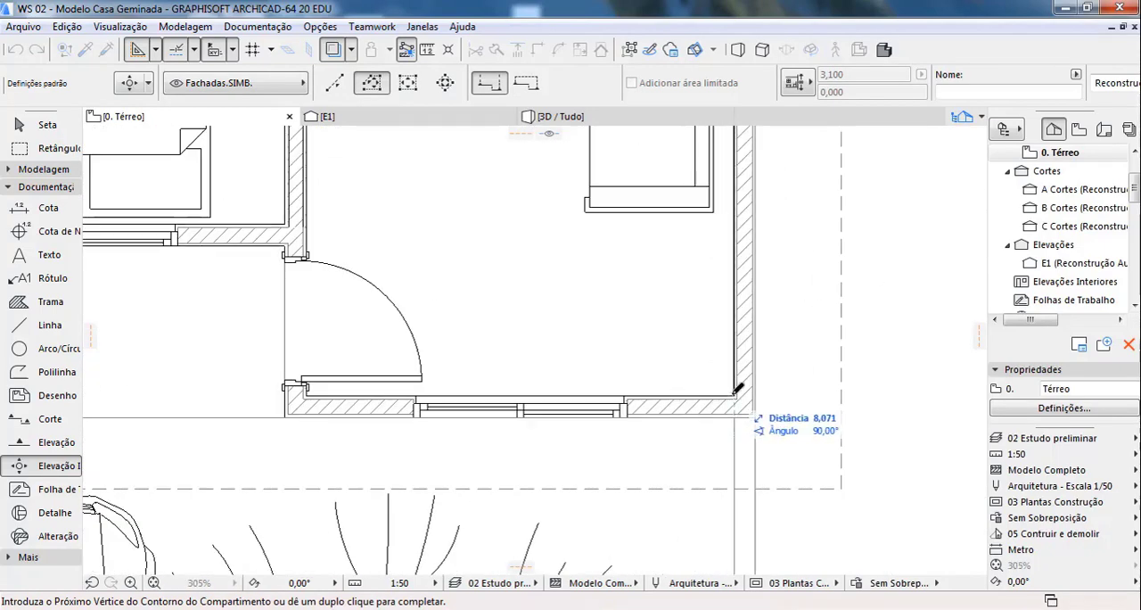
pyautogui.click(306, 393)
# Step: Close the contour along the bedroom and bathroom walls back to the kitchen's starting corner and place the interior elevations' viewpoint lines inside the room
pyautogui.scroll(-4, 415, 474)
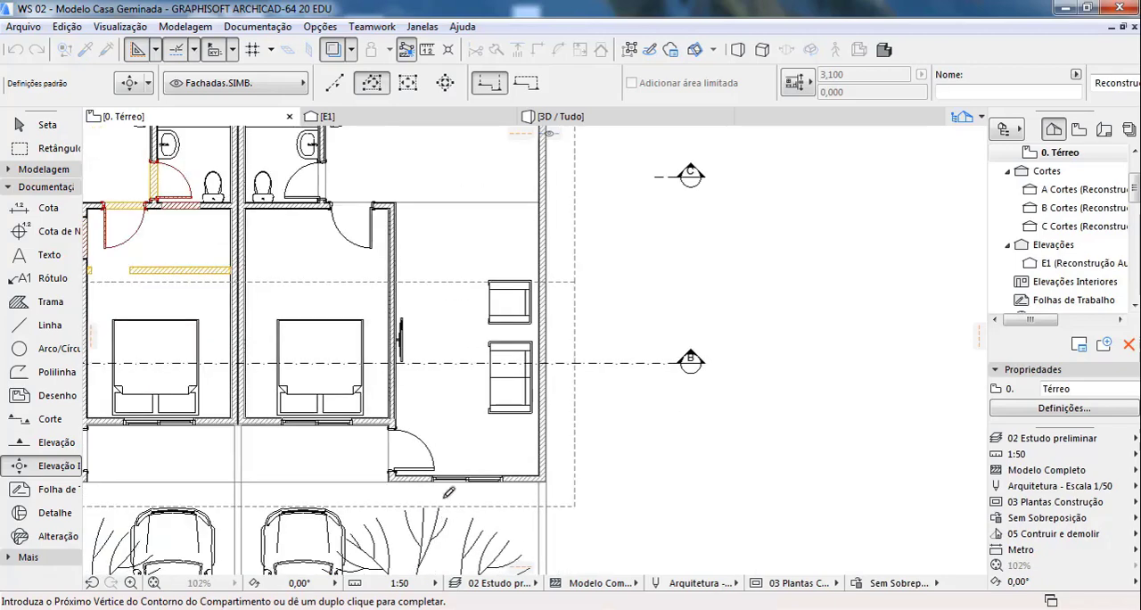
pyautogui.scroll(7, 406, 168)
pyautogui.click(402, 169)
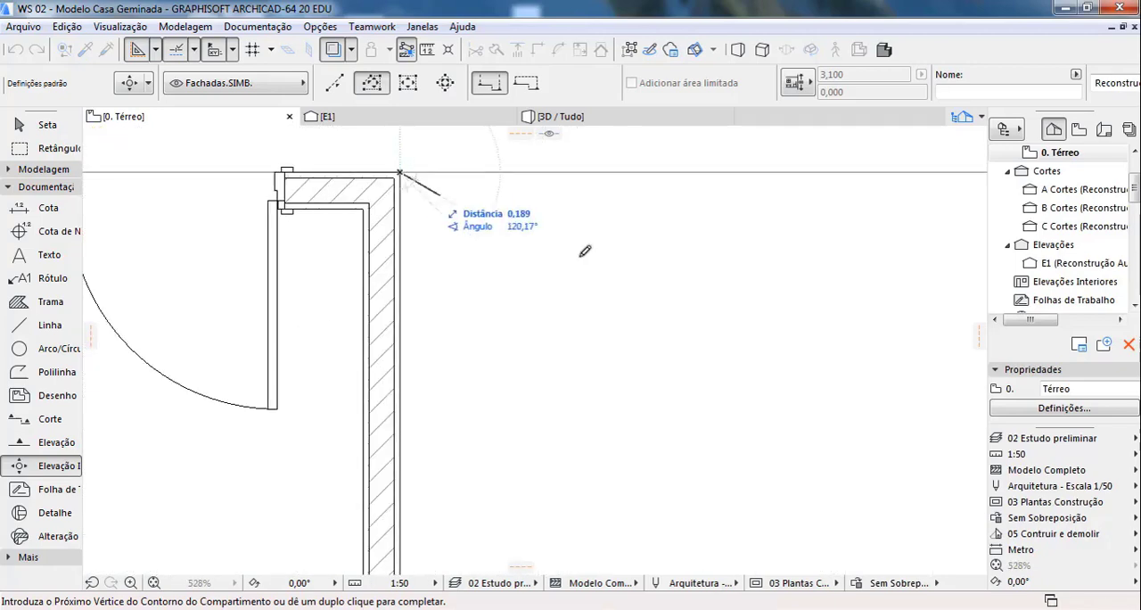
pyautogui.scroll(-6, 401, 171)
pyautogui.scroll(7, 409, 346)
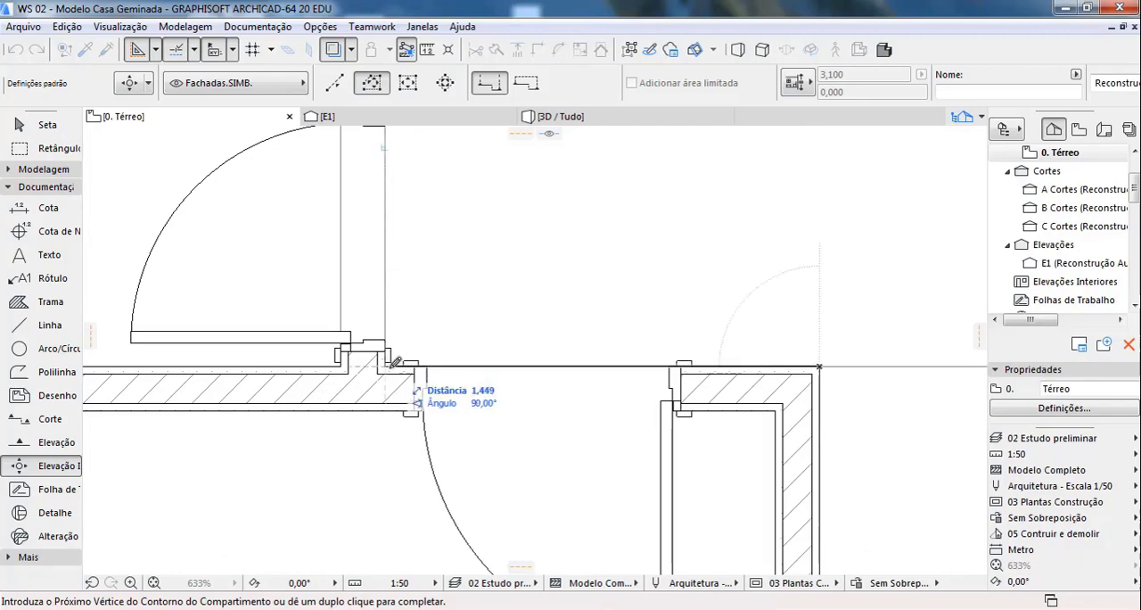
pyautogui.click(386, 366)
pyautogui.scroll(-6, 416, 471)
pyautogui.scroll(8, 415, 268)
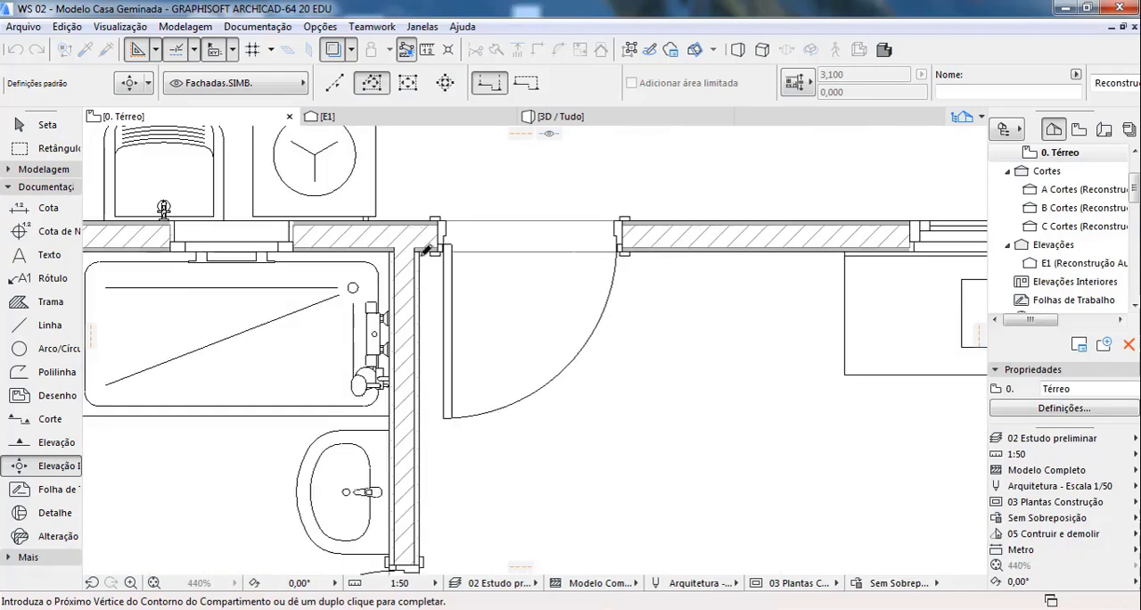
pyautogui.click(421, 215)
pyautogui.scroll(-6, 421, 215)
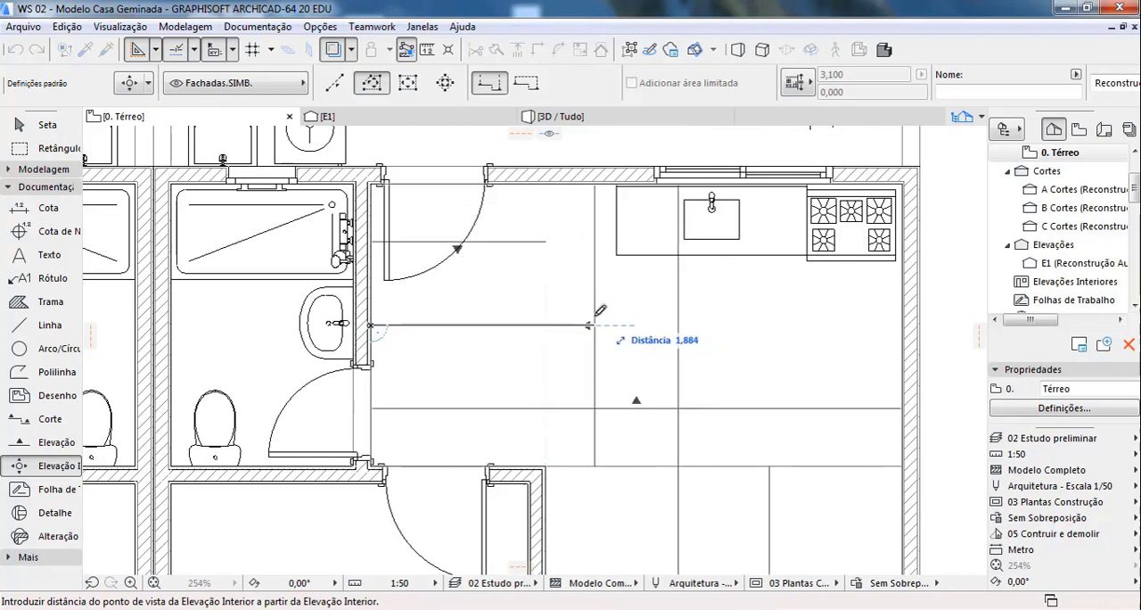
pyautogui.click(579, 309)
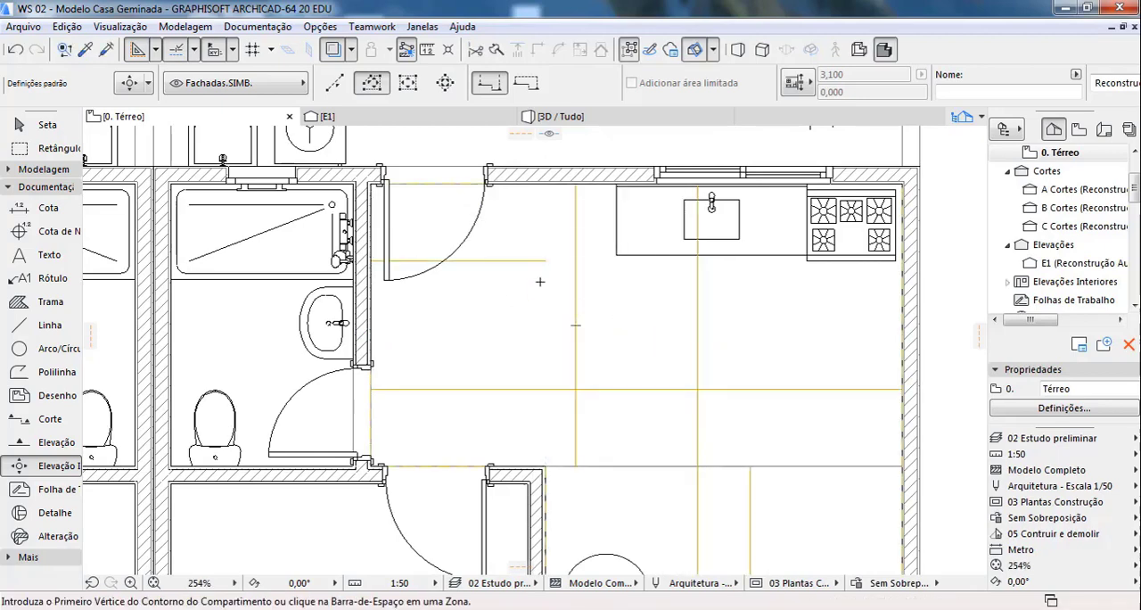
pyautogui.scroll(-5, 541, 283)
pyautogui.scroll(4, 592, 411)
pyautogui.press('Escape')
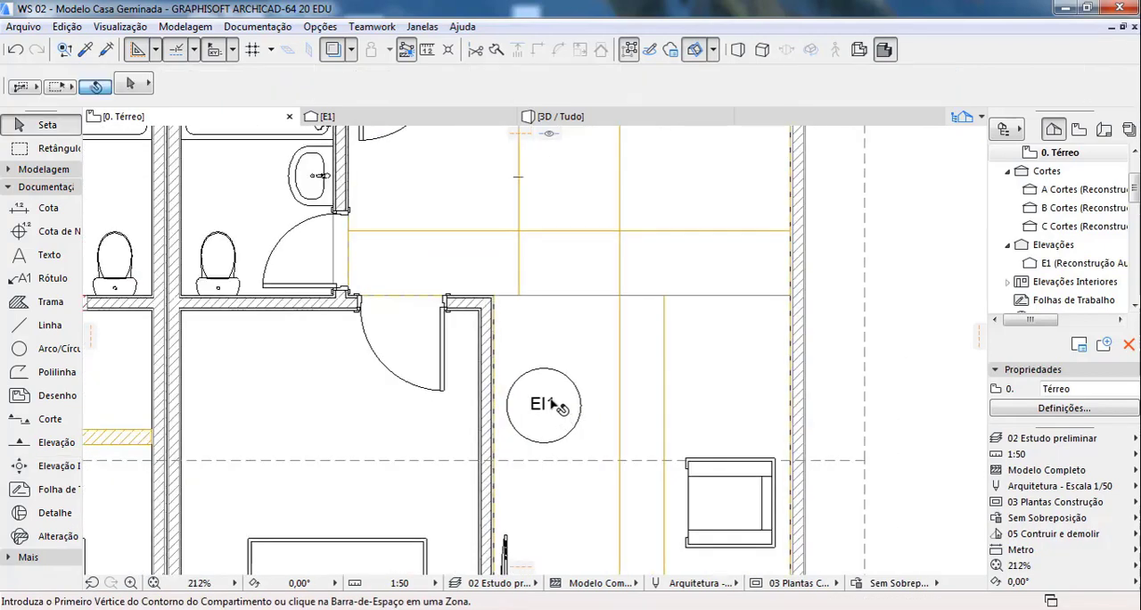
pyautogui.click(558, 407)
pyautogui.click(545, 409)
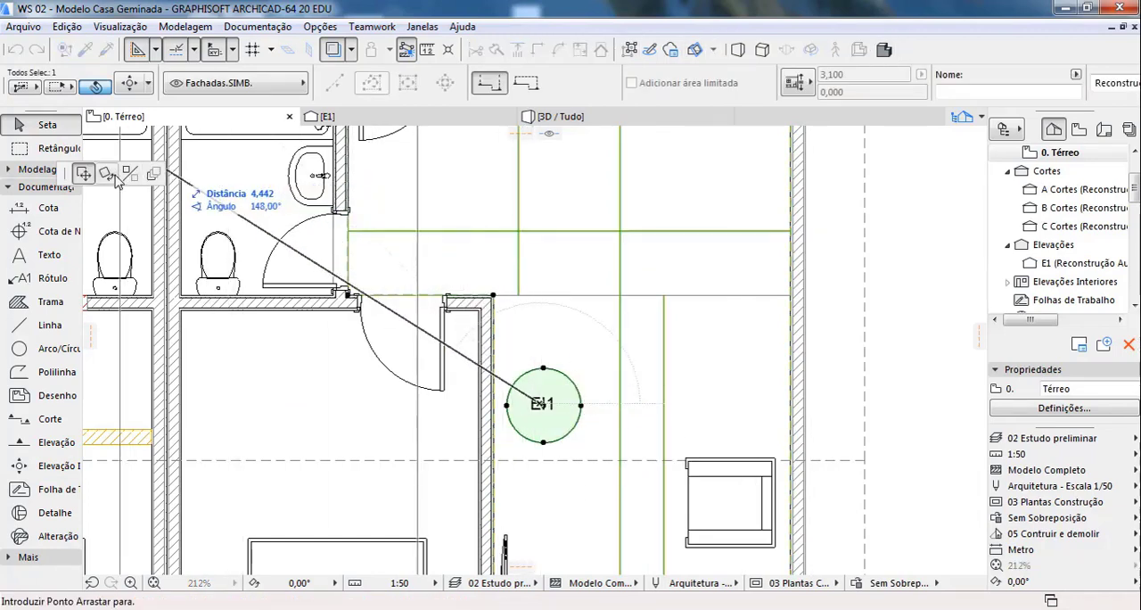
pyautogui.press('Escape')
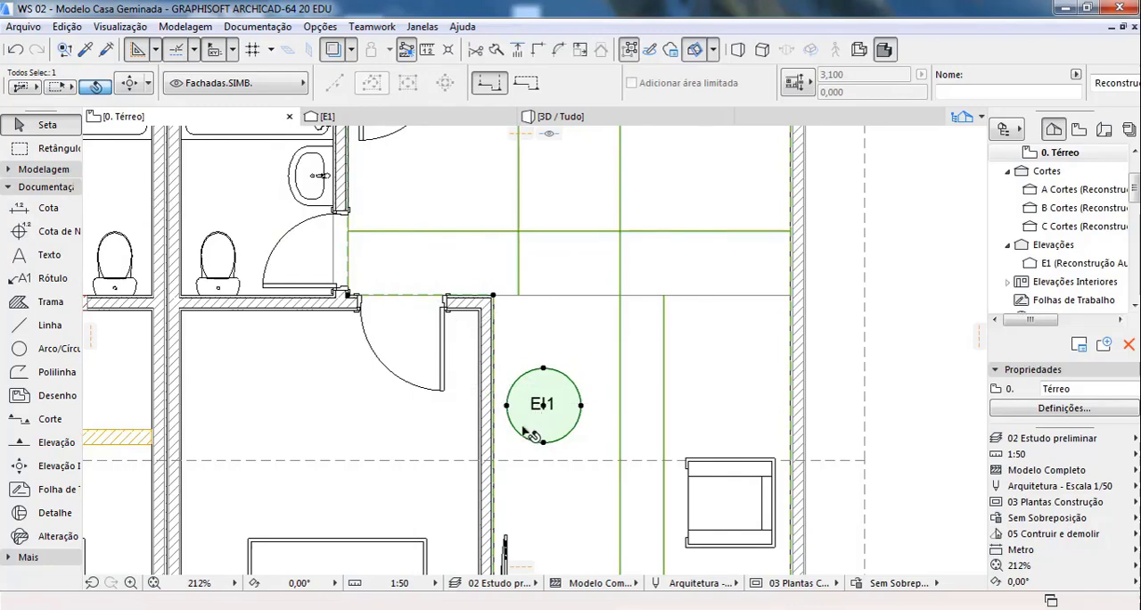
pyautogui.scroll(-4, 517, 375)
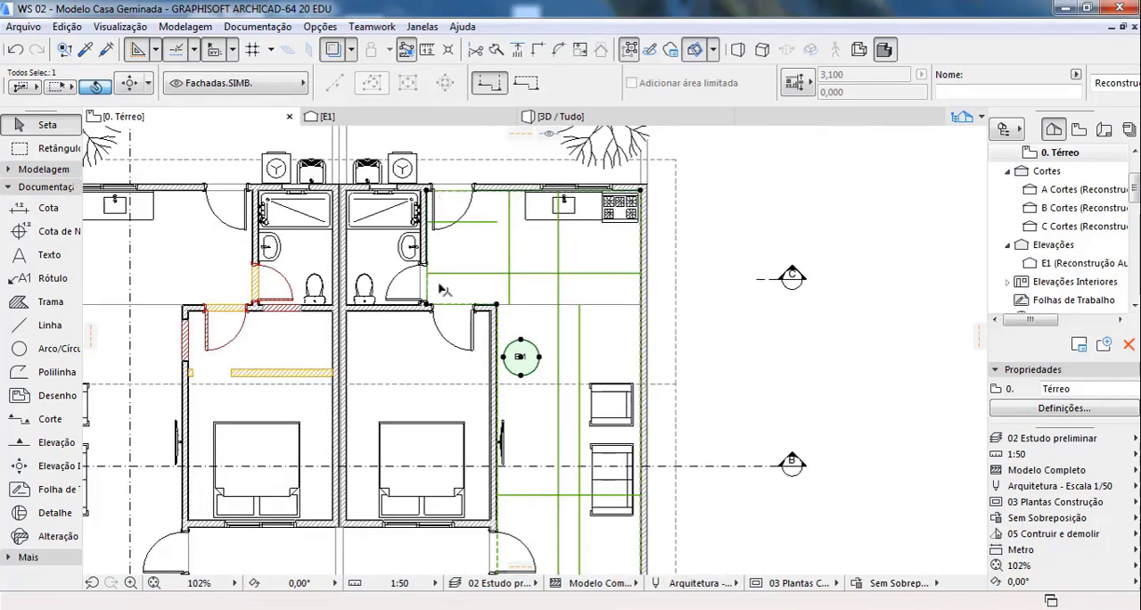
pyautogui.scroll(-1, 470, 273)
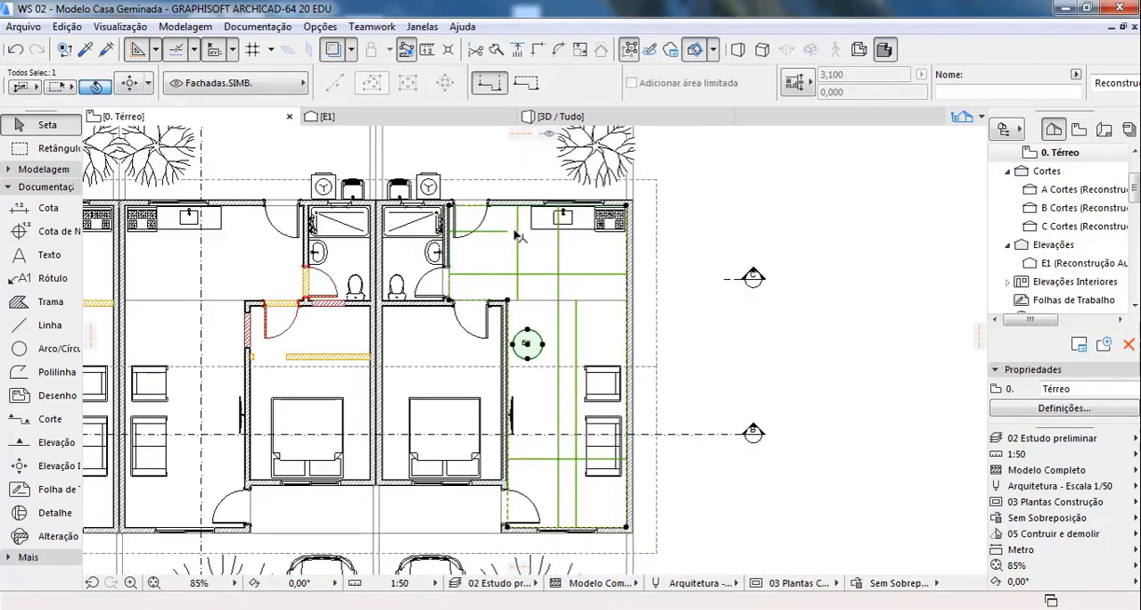
pyautogui.scroll(2, 520, 237)
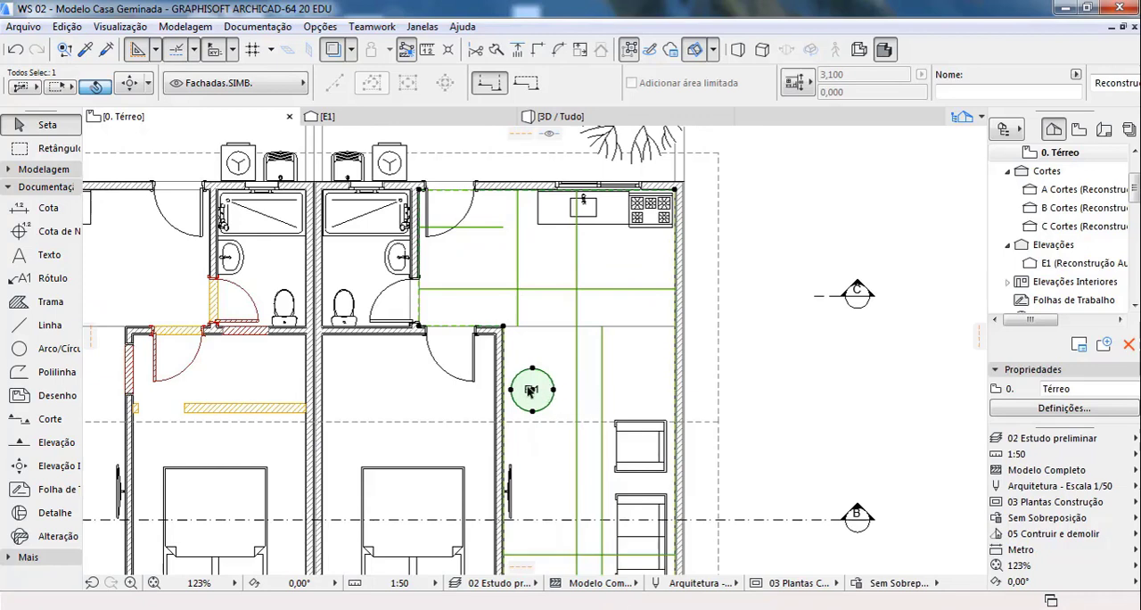
pyautogui.click(526, 271)
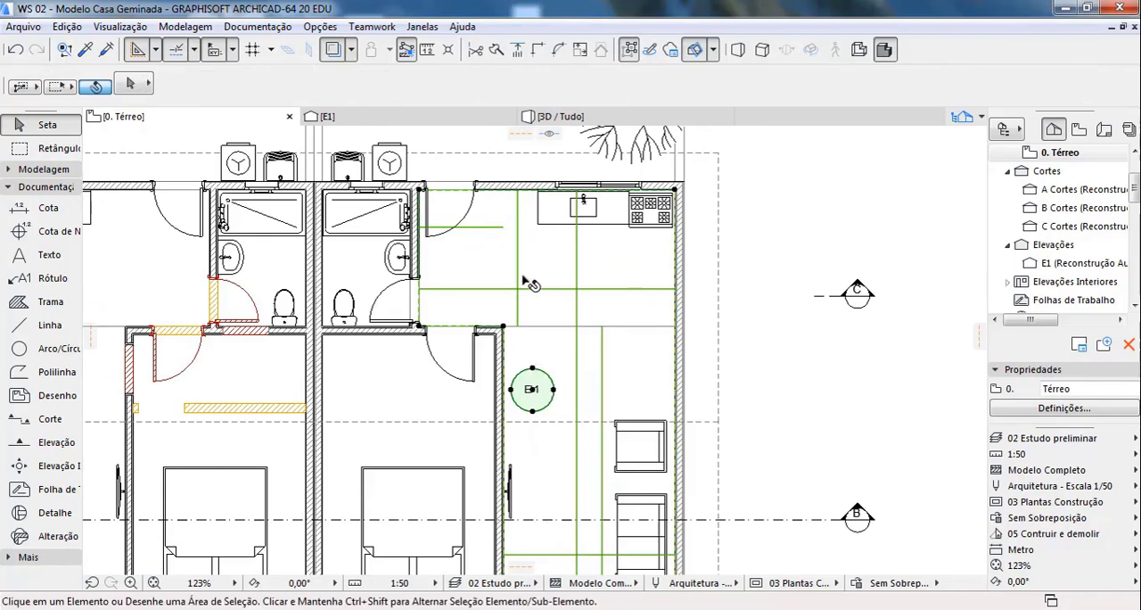
# Step: Move the common EI1 marker about 1.74 m from the living room into the kitchen, below the sink
pyautogui.click(541, 391)
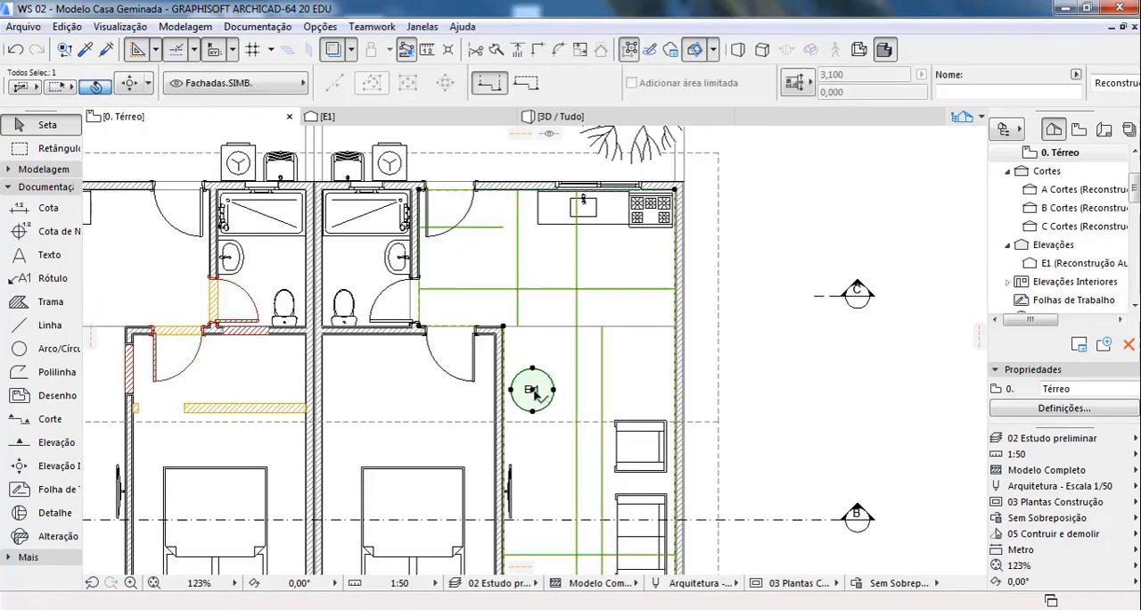
pyautogui.click(532, 389)
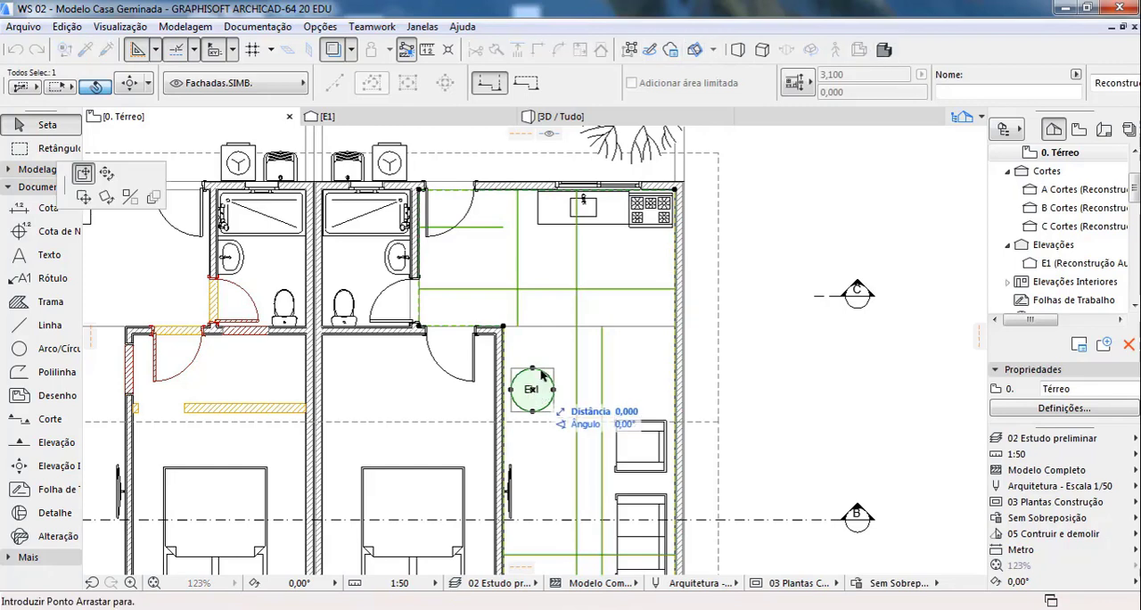
pyautogui.click(567, 296)
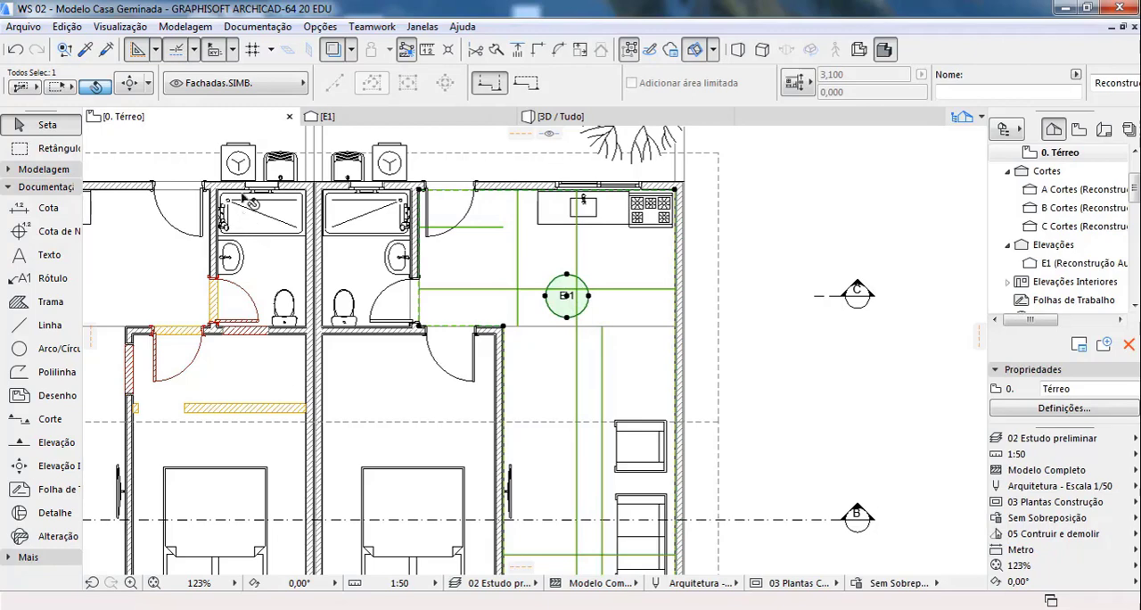
# Step: Open the EI1 interior elevation settings and review the marker types, symbol and text, model display and floor level options
pyautogui.hotkey('ctrl', 't')
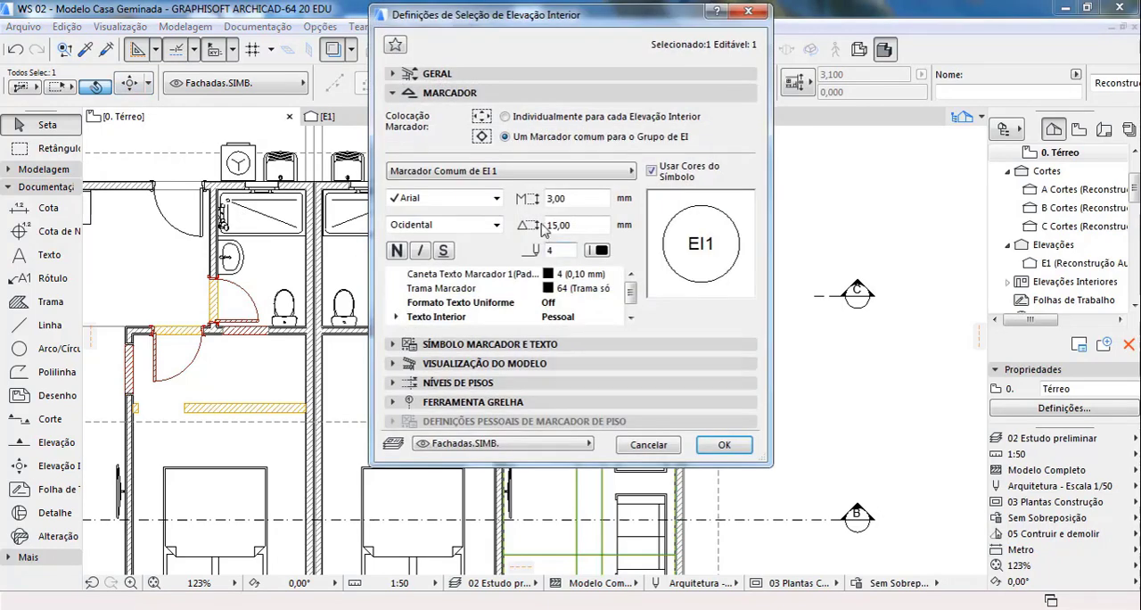
pyautogui.click(594, 173)
pyautogui.click(597, 179)
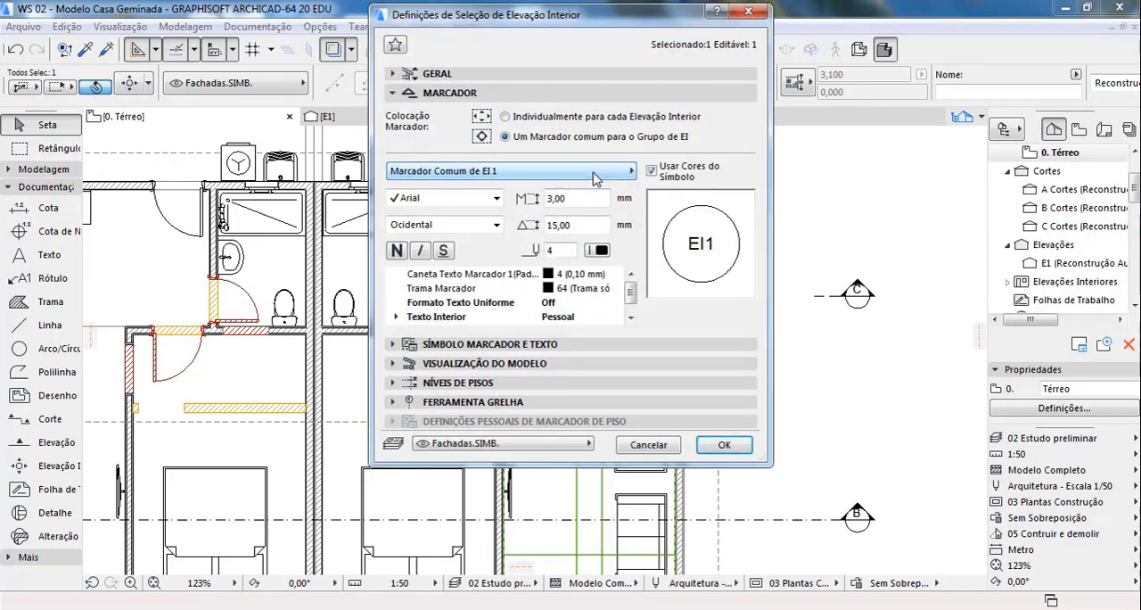
pyautogui.click(486, 344)
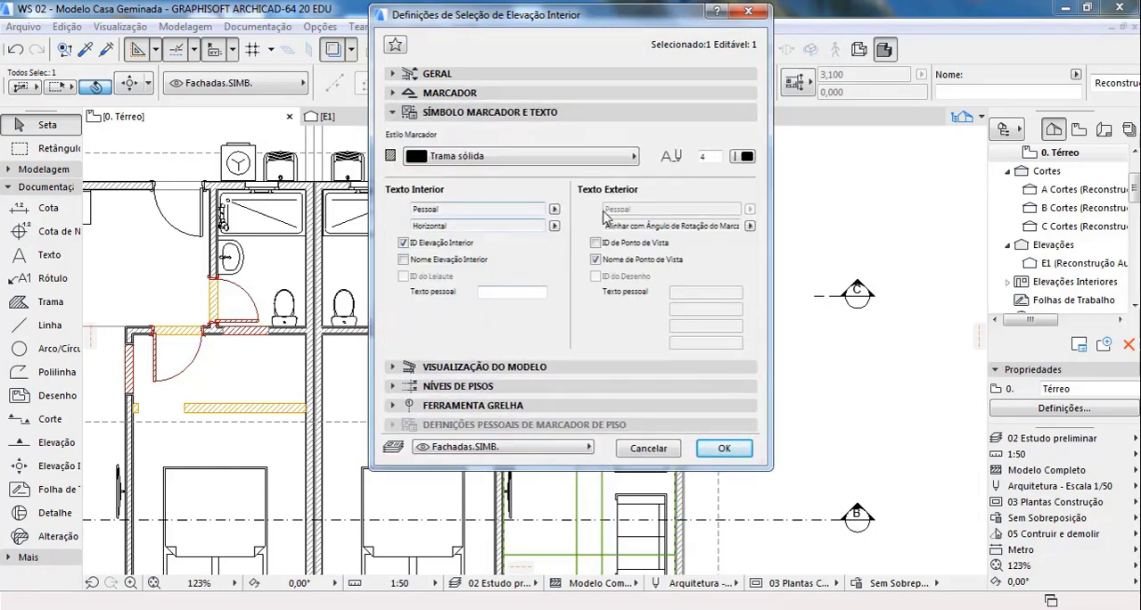
pyautogui.click(523, 367)
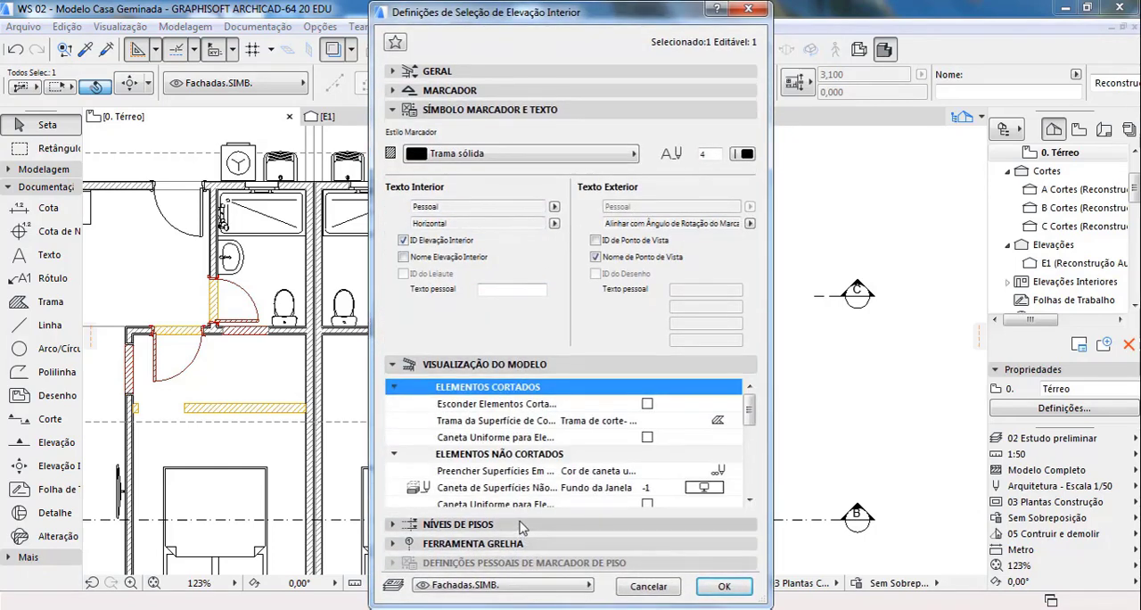
pyautogui.click(531, 524)
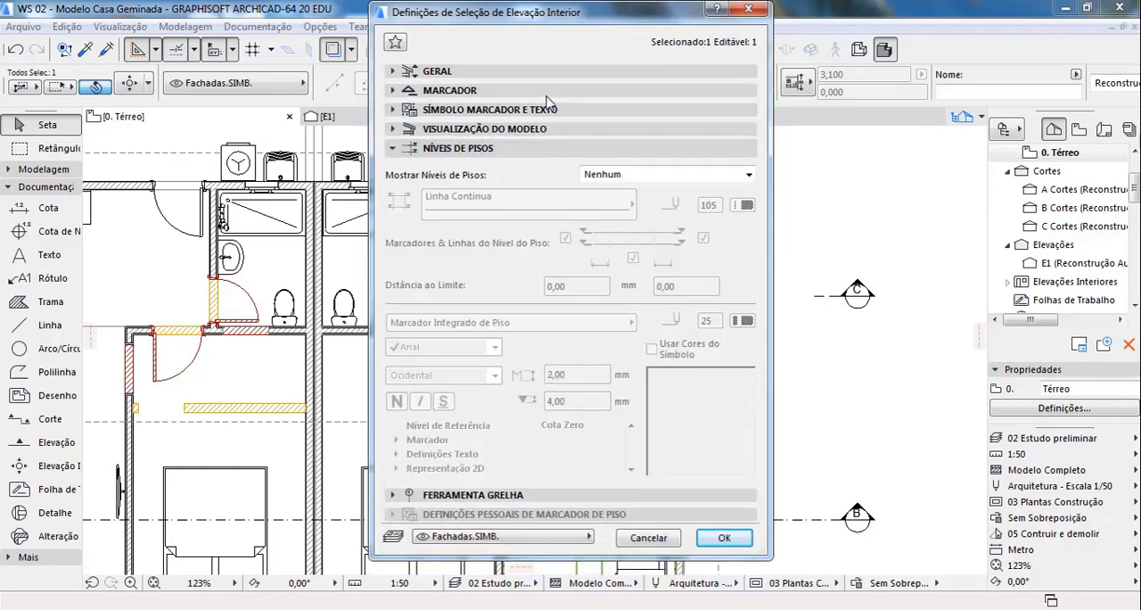
pyautogui.click(541, 91)
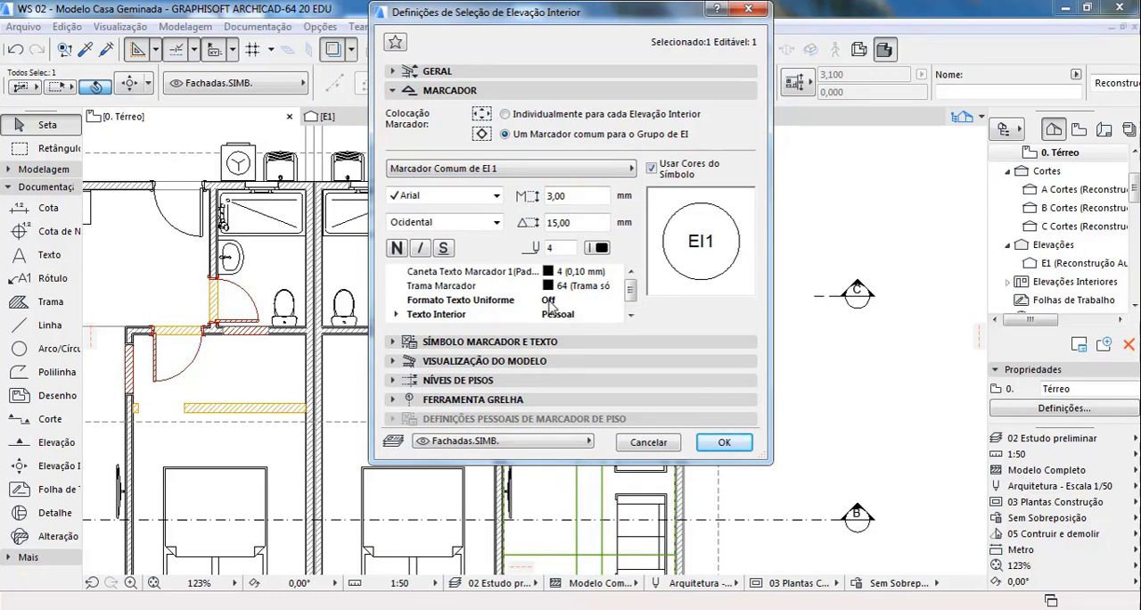
# Step: Reselect Marcador Comum de EI 1 as the group's common marker, with marker text pen 6 (0,30 mm), and apply the settings
pyautogui.click(553, 167)
pyautogui.click(672, 278)
pyautogui.click(559, 171)
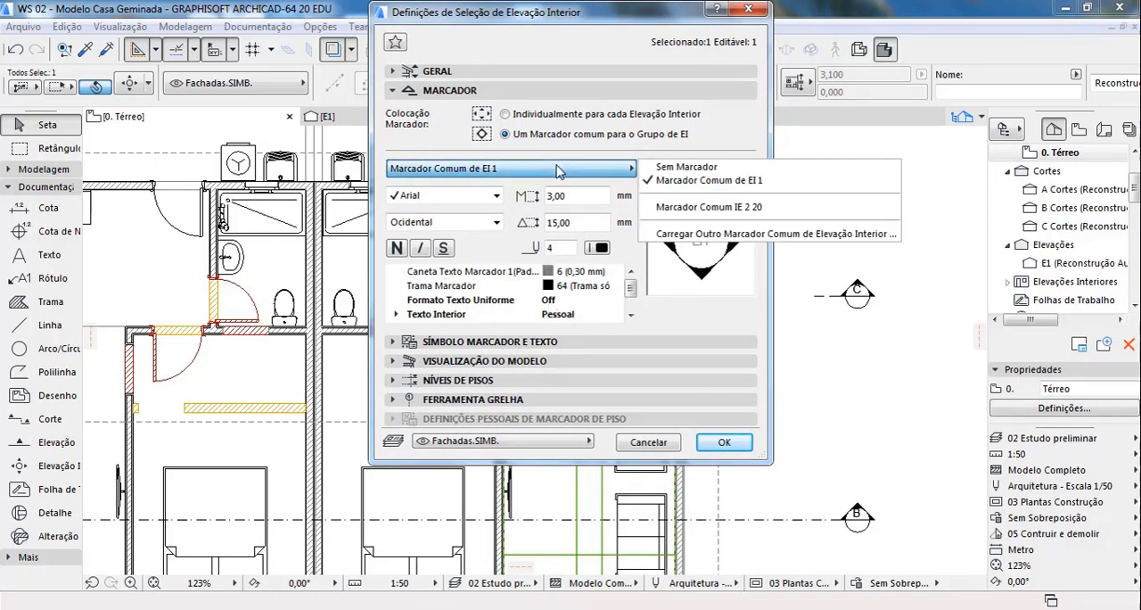
pyautogui.click(612, 169)
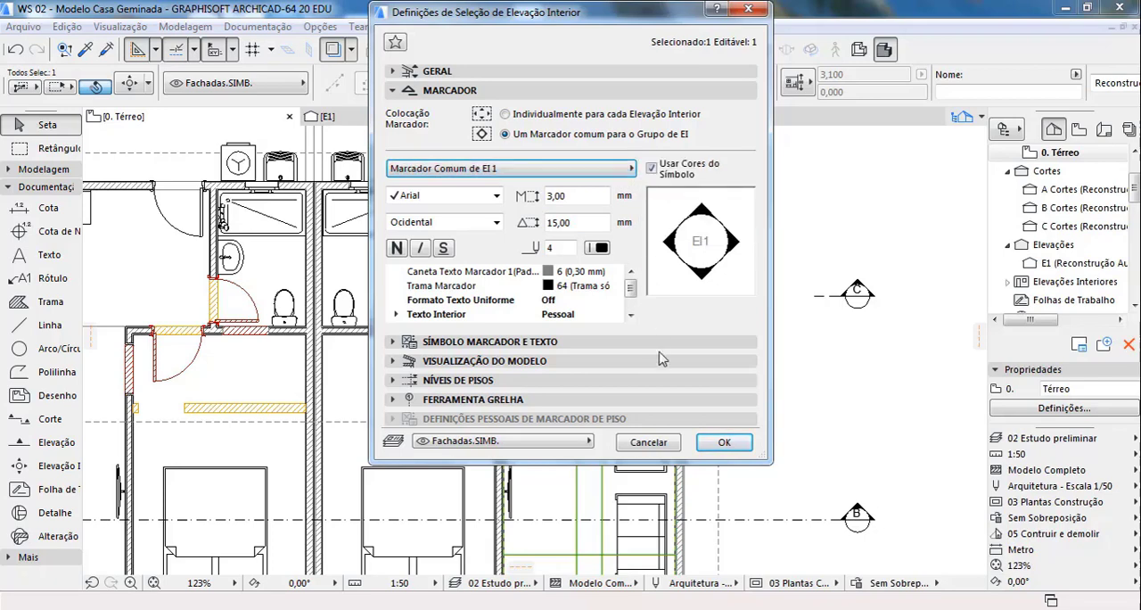
pyautogui.click(721, 443)
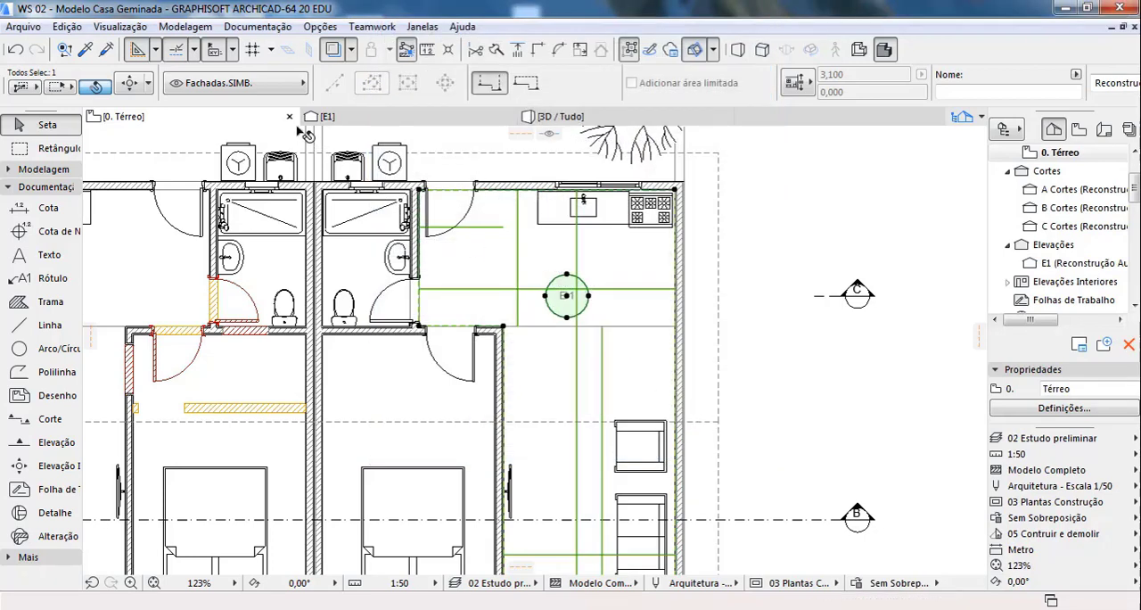
# Step: Examine the EI1 marker on the ground floor plan and recheck its symbol and text settings
pyautogui.scroll(4, 361, 143)
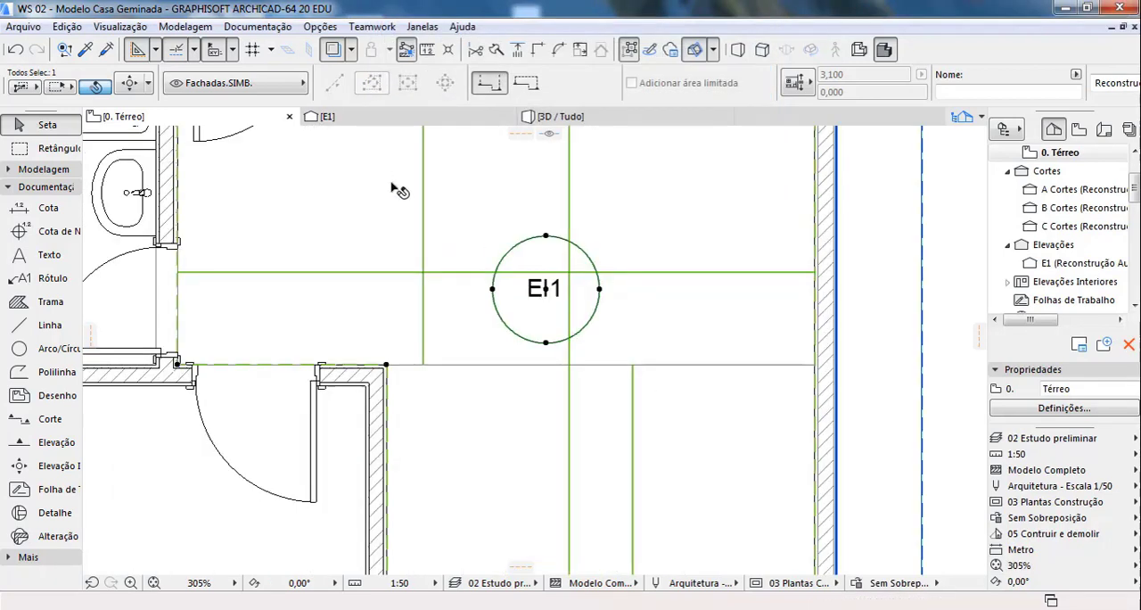
pyautogui.scroll(-3, 464, 317)
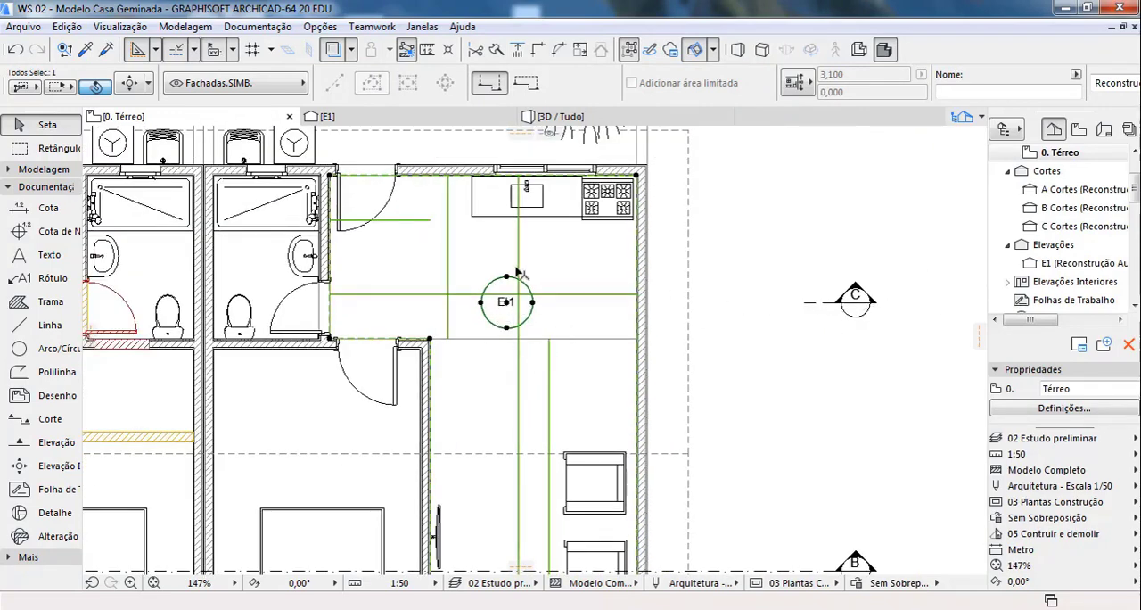
pyautogui.scroll(3, 520, 272)
pyautogui.scroll(-2, 531, 306)
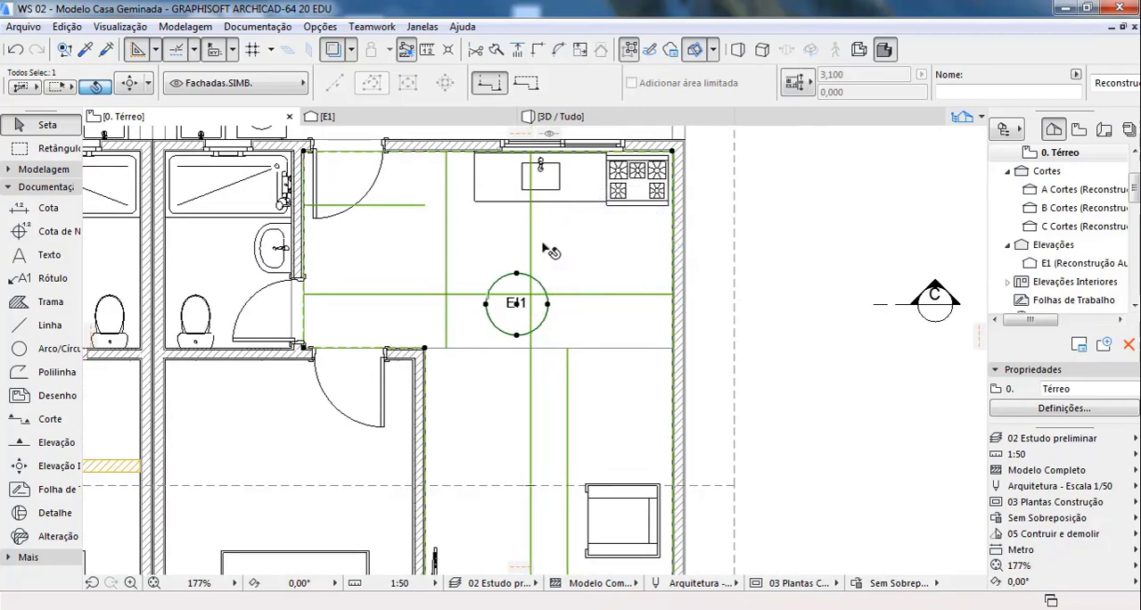
pyautogui.hotkey('ctrl', 't')
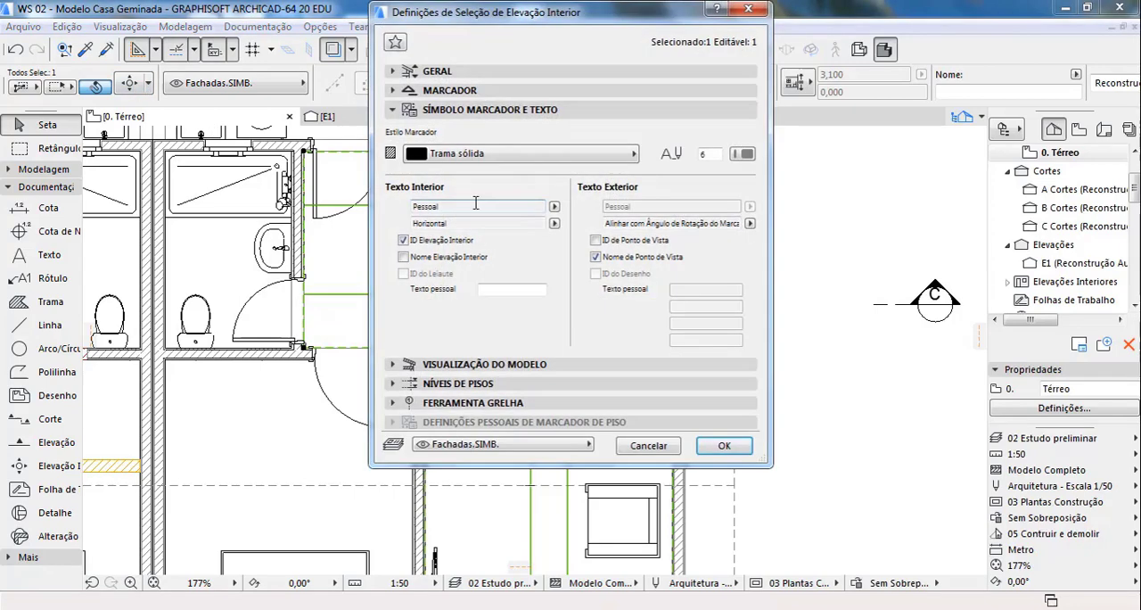
pyautogui.click(426, 108)
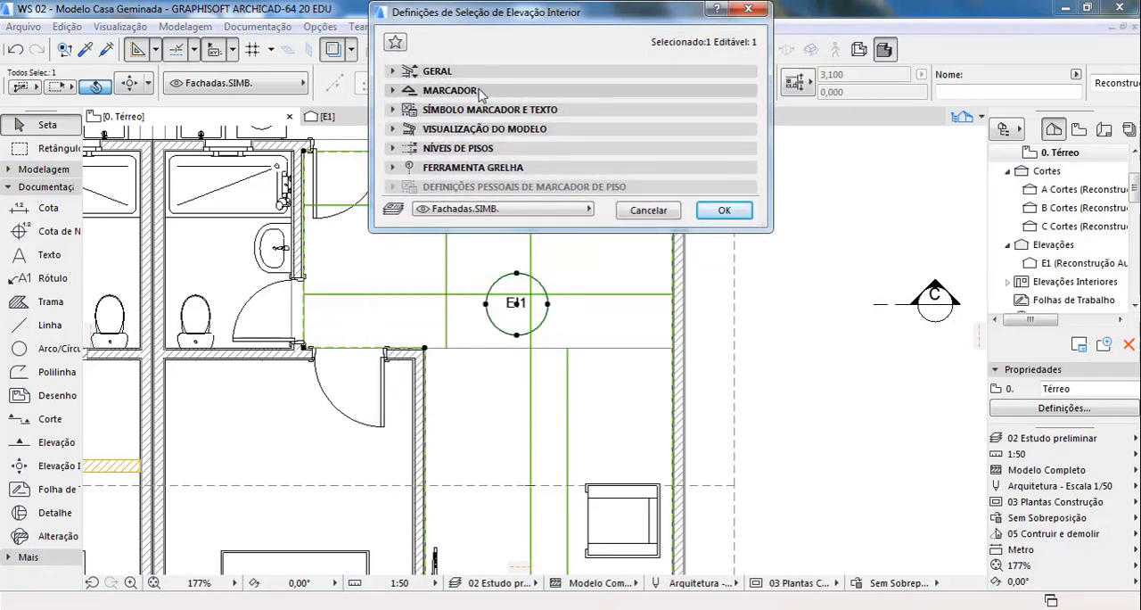
pyautogui.click(727, 209)
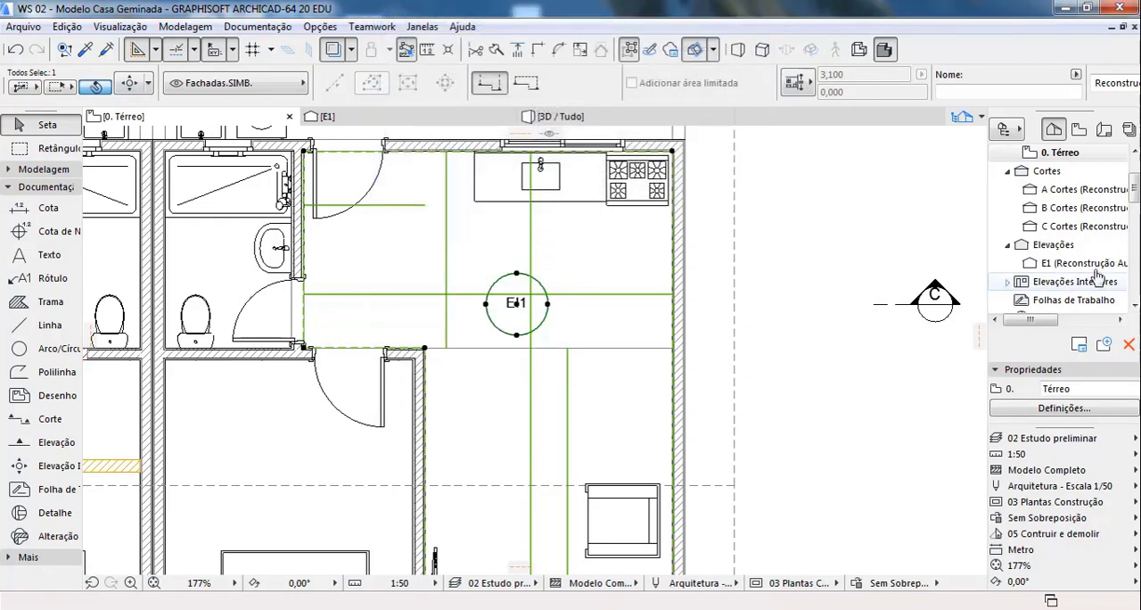
# Step: Expand the EI1 interior elevation group and open its six views one after another to examine each kitchen and living room wall
pyautogui.click(1008, 281)
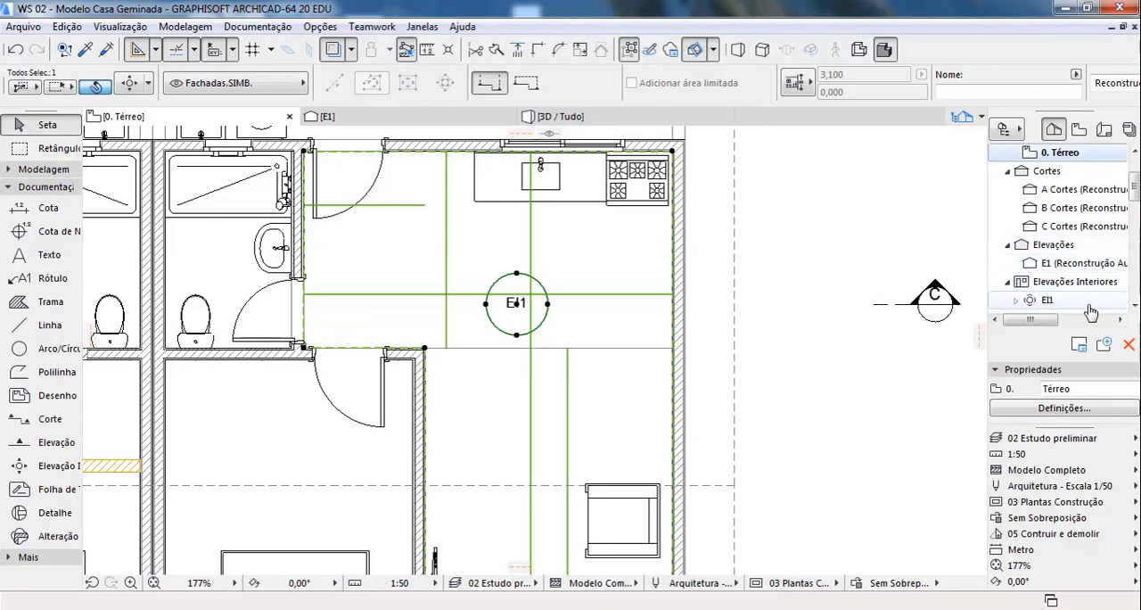
pyautogui.scroll(-1, 1007, 283)
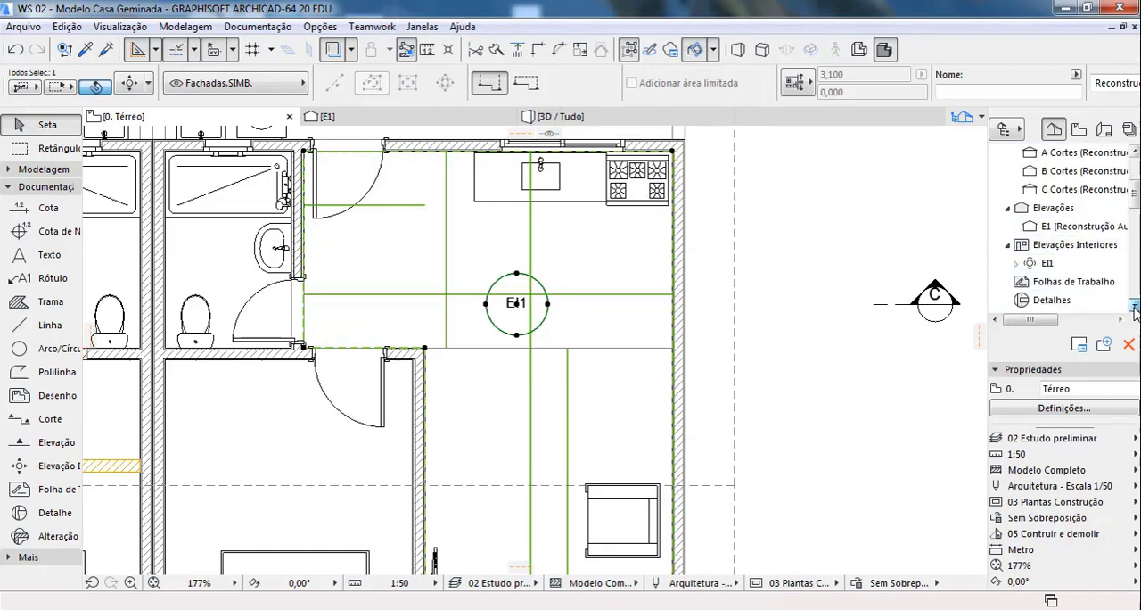
pyautogui.click(1017, 263)
pyautogui.scroll(-2, 1087, 268)
pyautogui.scroll(-2, 1086, 258)
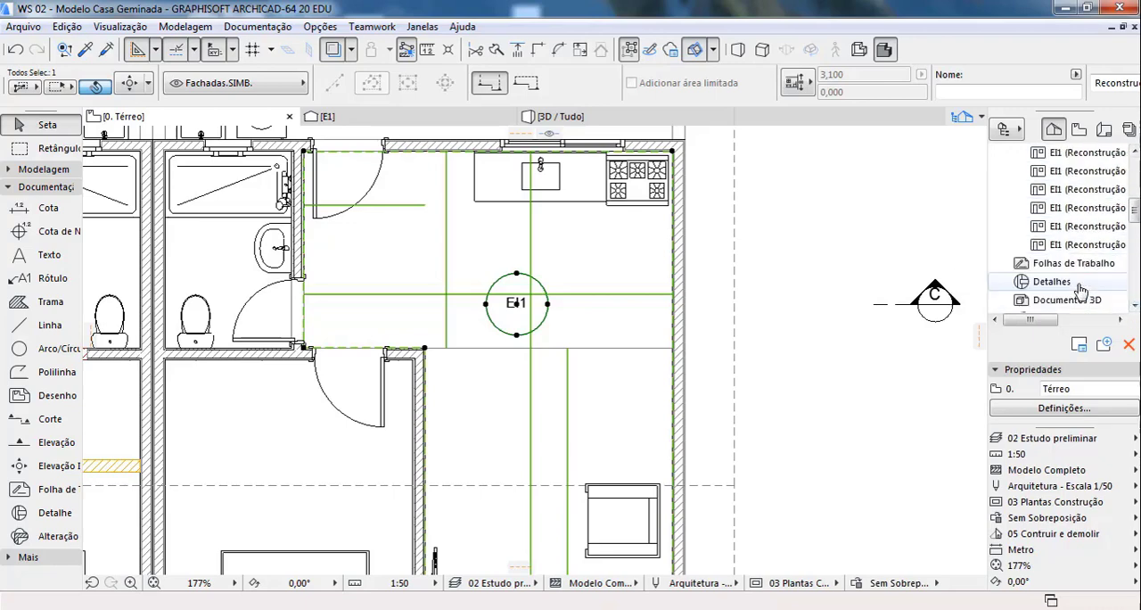
pyautogui.scroll(2, 1083, 283)
pyautogui.doubleClick(1079, 213)
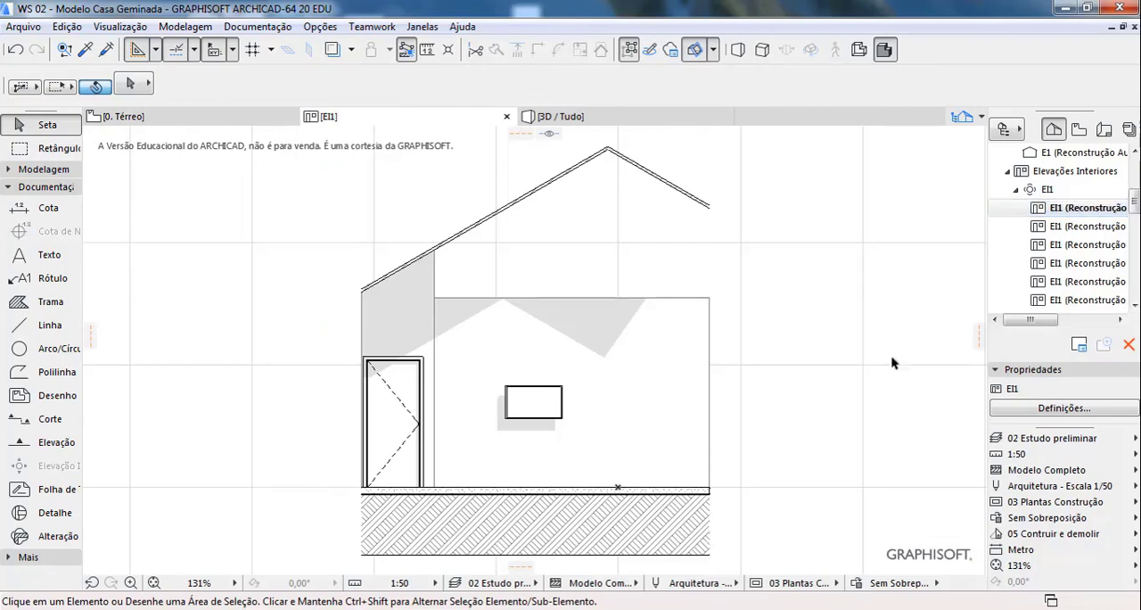
pyautogui.doubleClick(1066, 231)
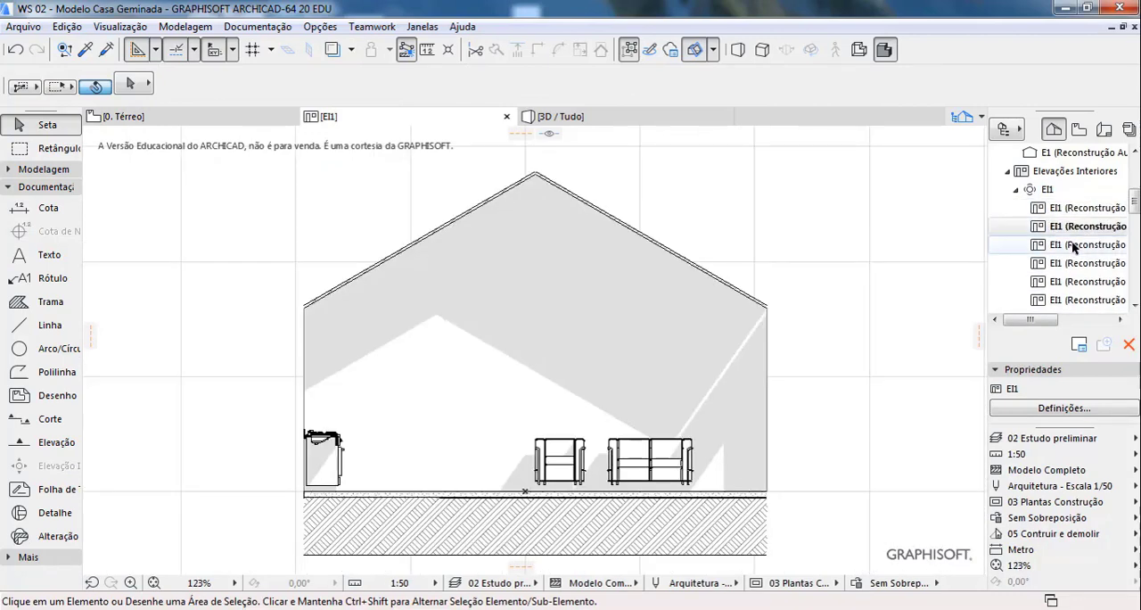
pyautogui.doubleClick(1073, 245)
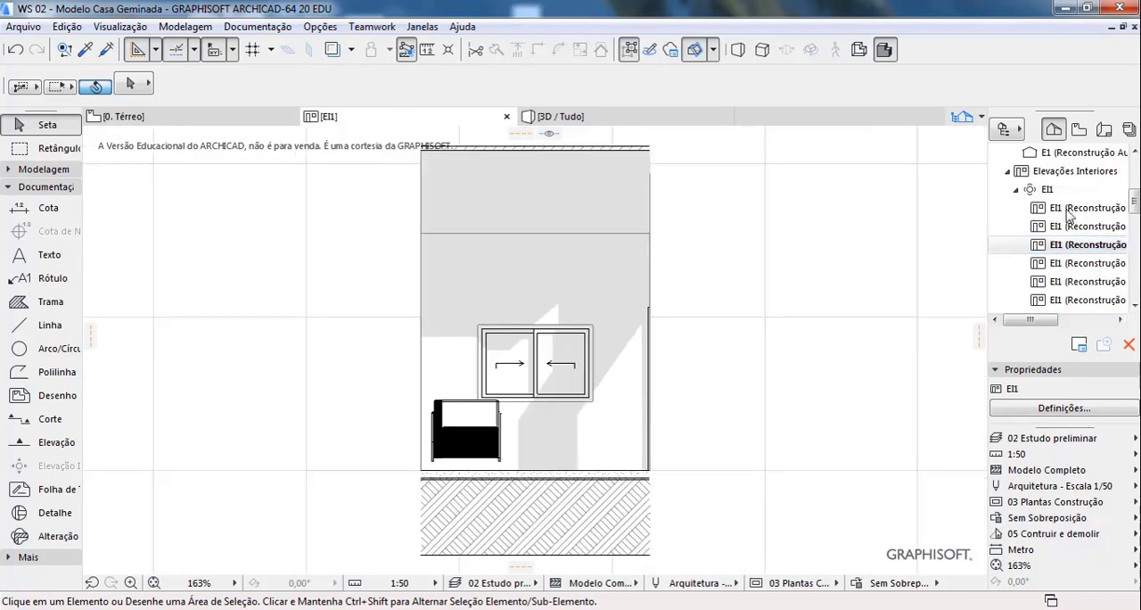
pyautogui.doubleClick(1075, 263)
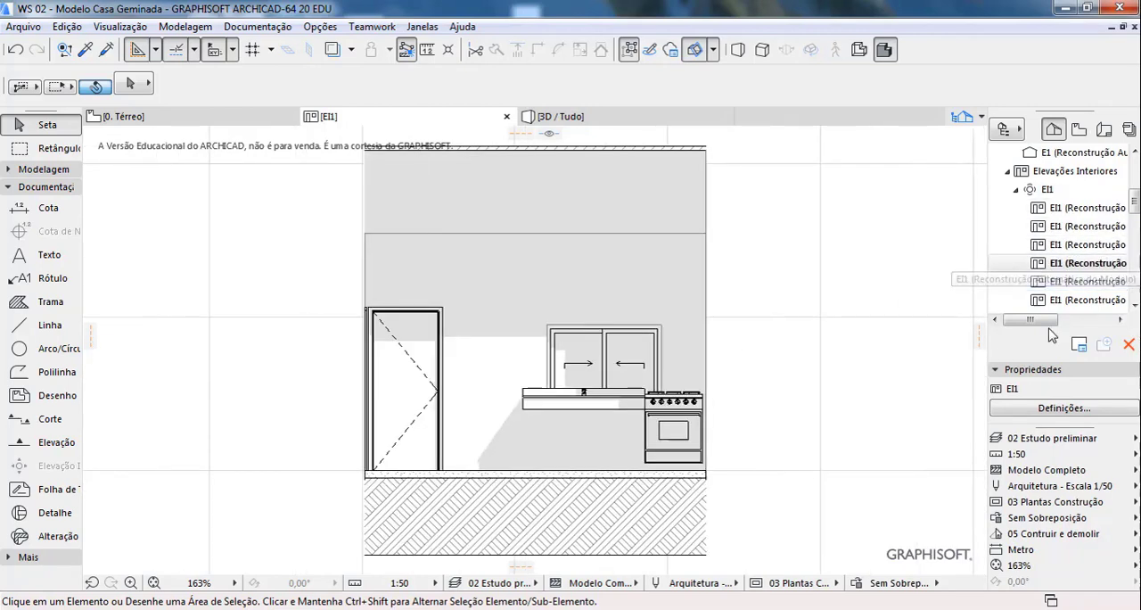
pyautogui.doubleClick(1075, 281)
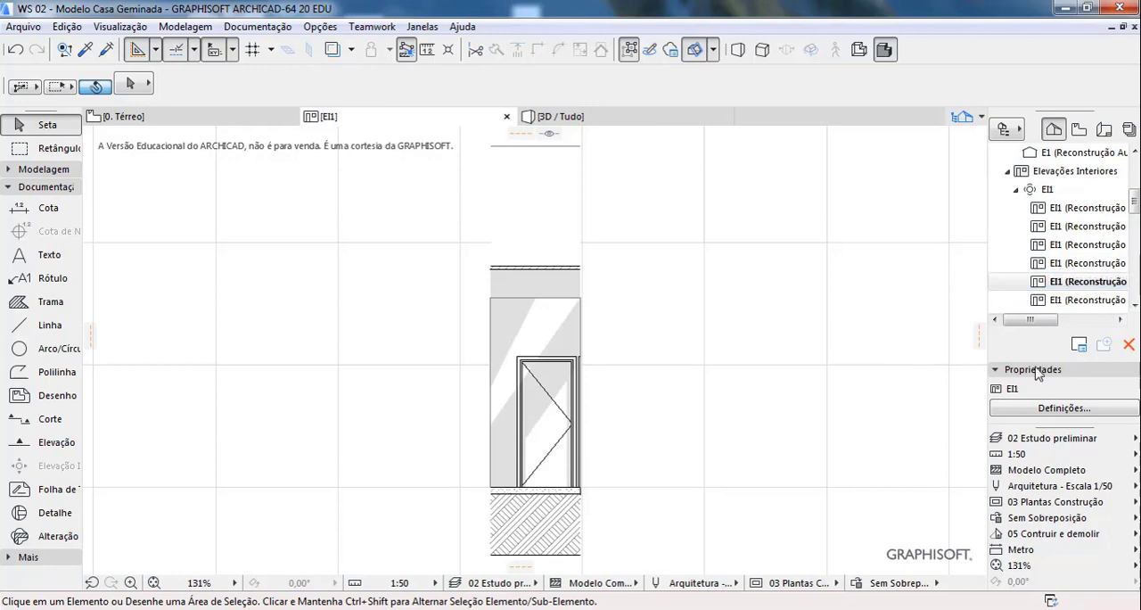
pyautogui.doubleClick(1066, 300)
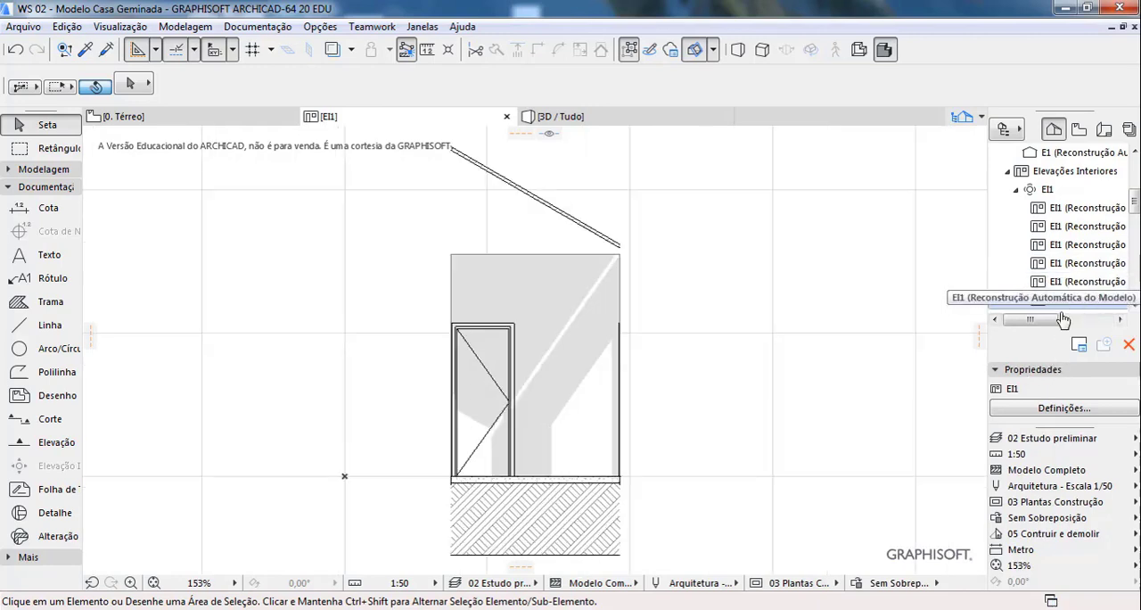
# Step: Collapse the Elevações Interiores group, return to the 0. Térreo floor plan showing all the houses, and deselect the EI1 interior elevation
pyautogui.click(1007, 170)
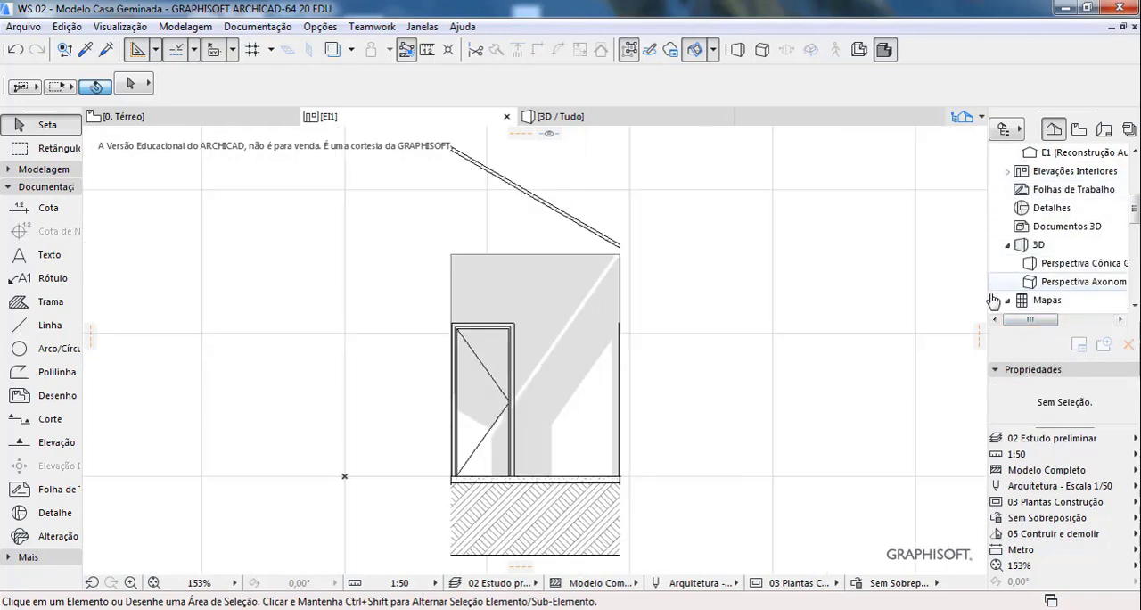
pyautogui.click(226, 114)
pyautogui.scroll(-4, 704, 301)
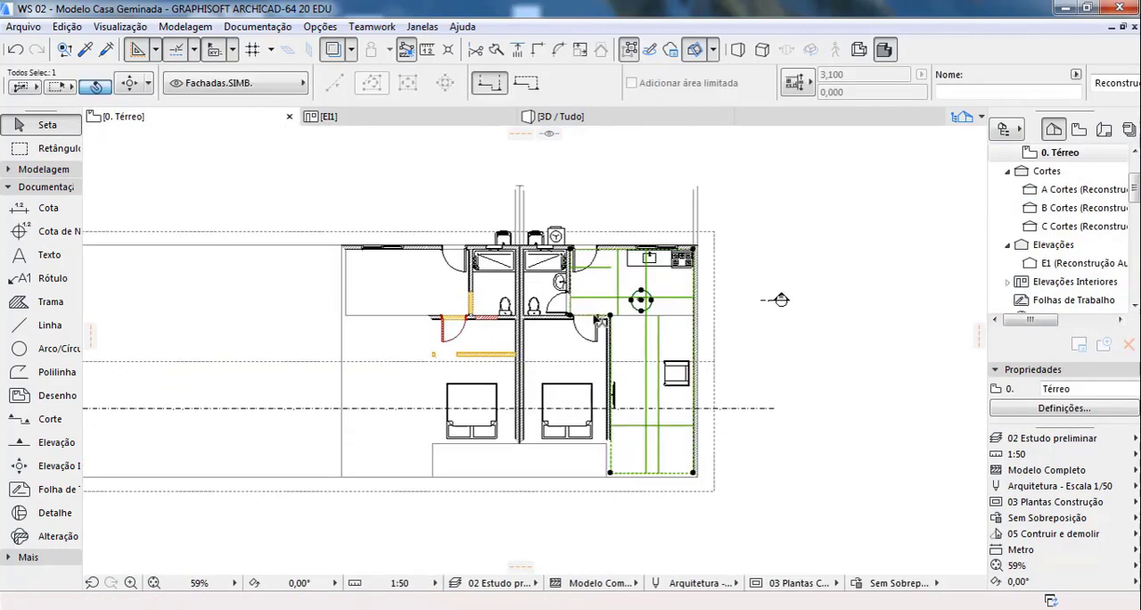
pyautogui.scroll(-1, 698, 390)
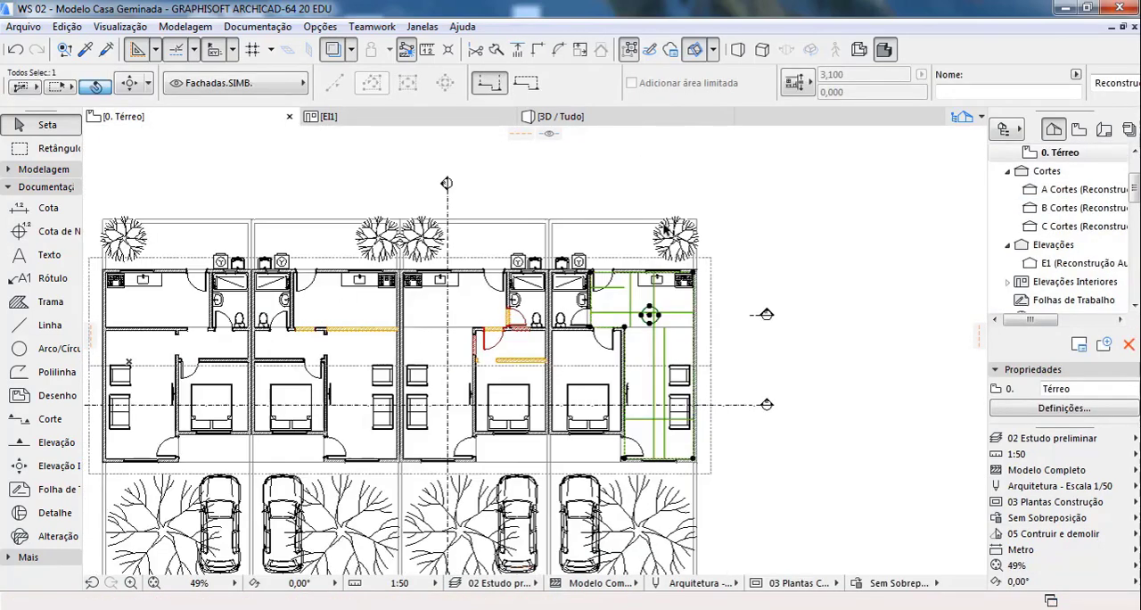
pyautogui.scroll(-2, 768, 222)
pyautogui.scroll(1, 383, 336)
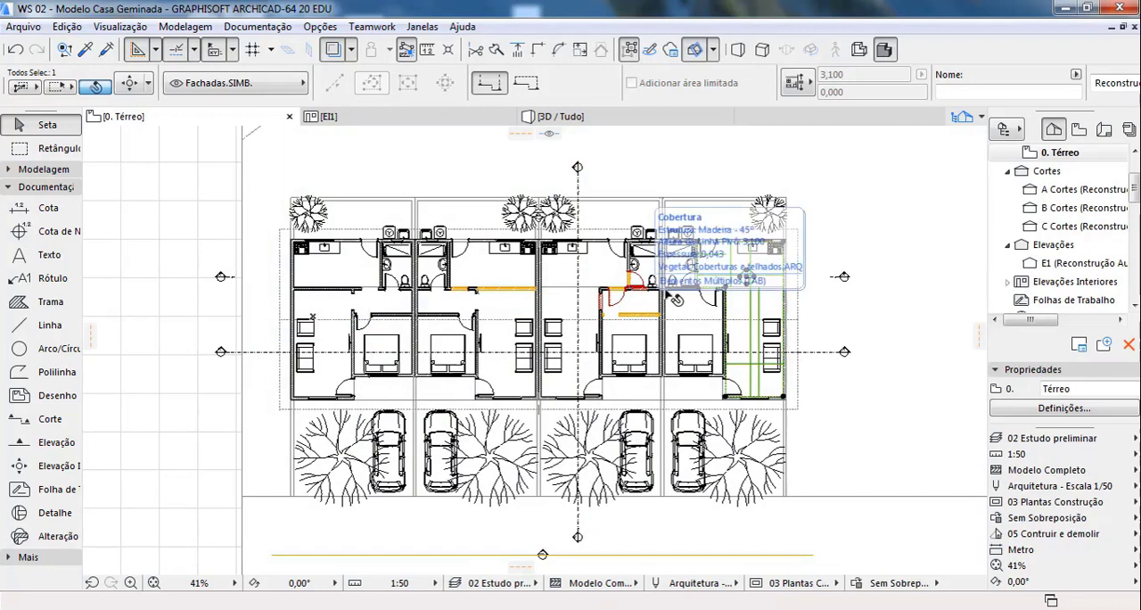
pyautogui.press('Escape')
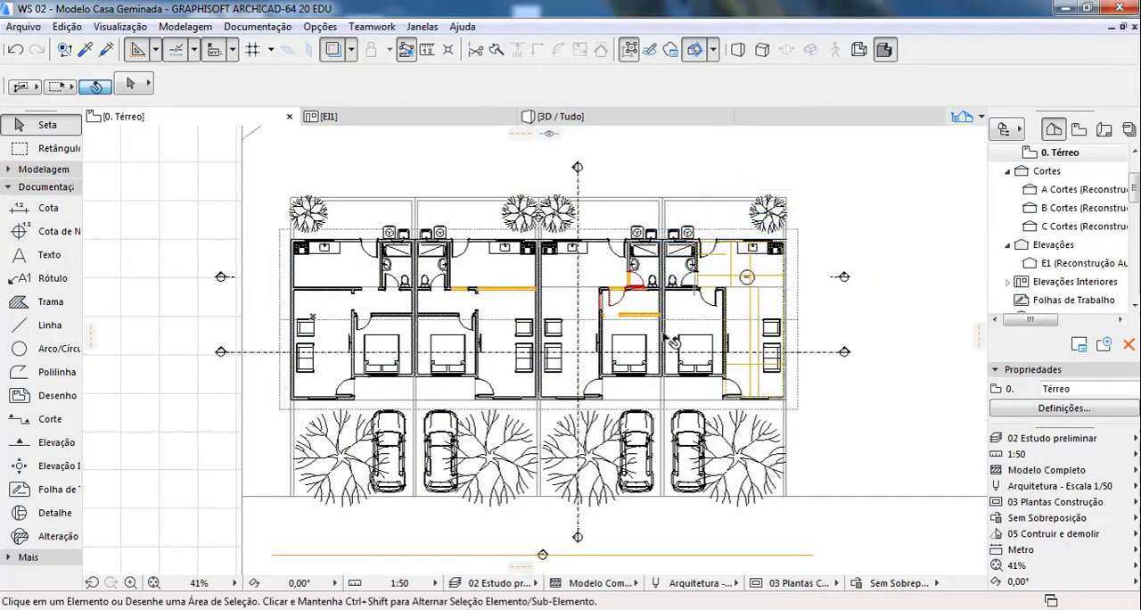